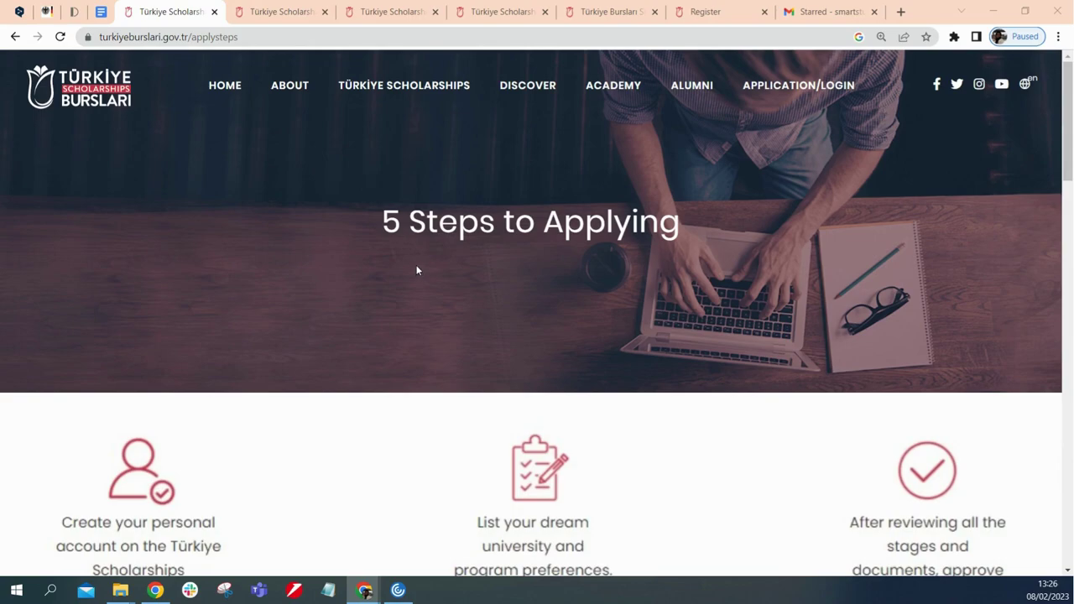
Read through the 1–5 application step timeline and each step's description on the applysteps page
scroll(417, 272, down, 2)
scroll(417, 270, down, 2)
scroll(417, 270, up, 5)
scroll(450, 235, down, 2)
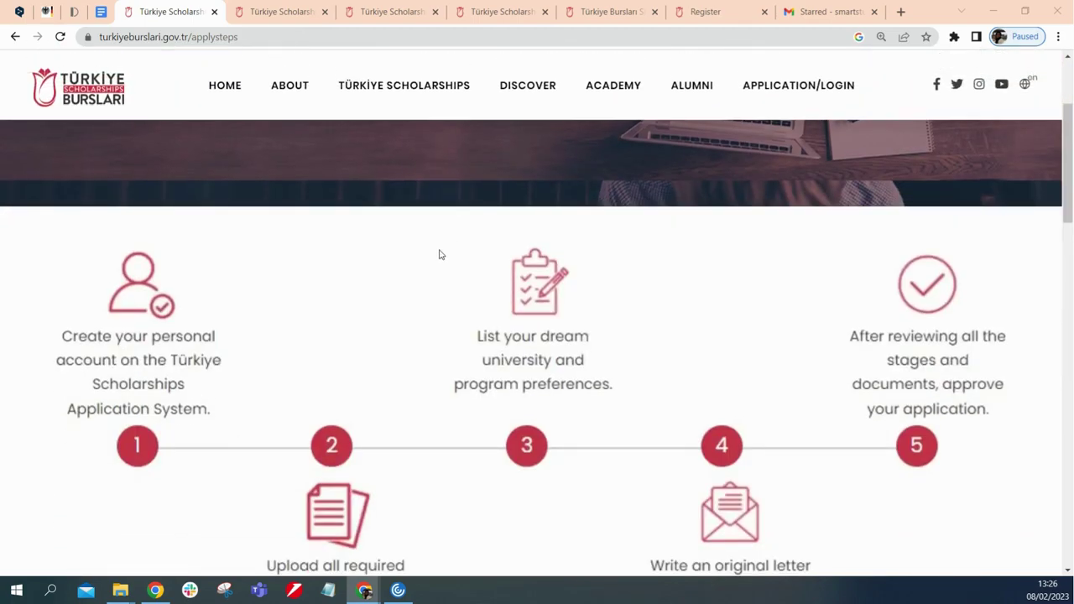
scroll(411, 269, down, 2)
scroll(397, 282, up, 2)
scroll(403, 339, down, 2)
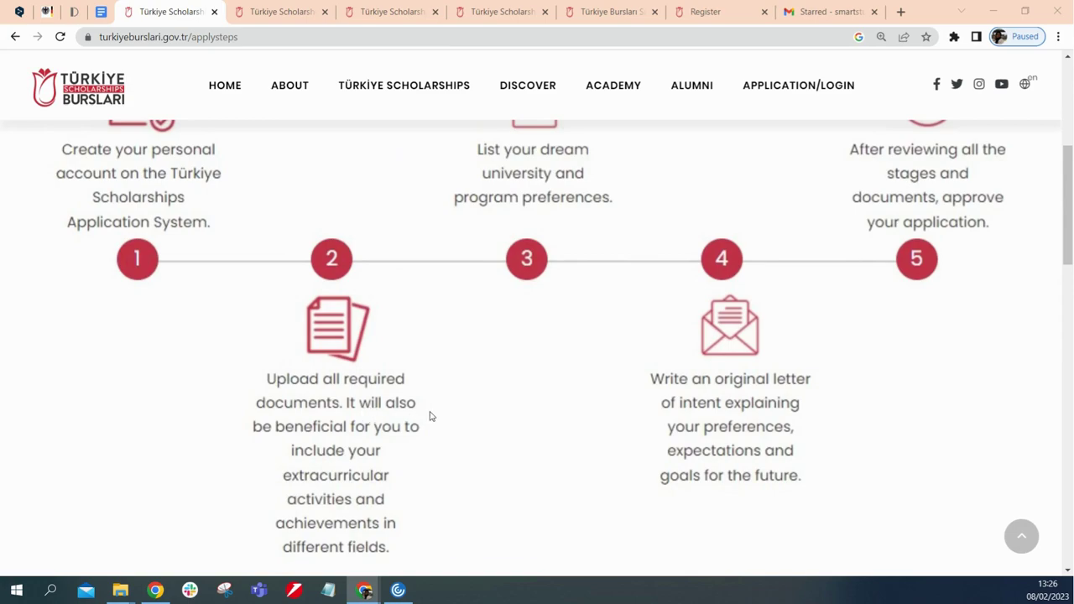
scroll(558, 361, up, 2)
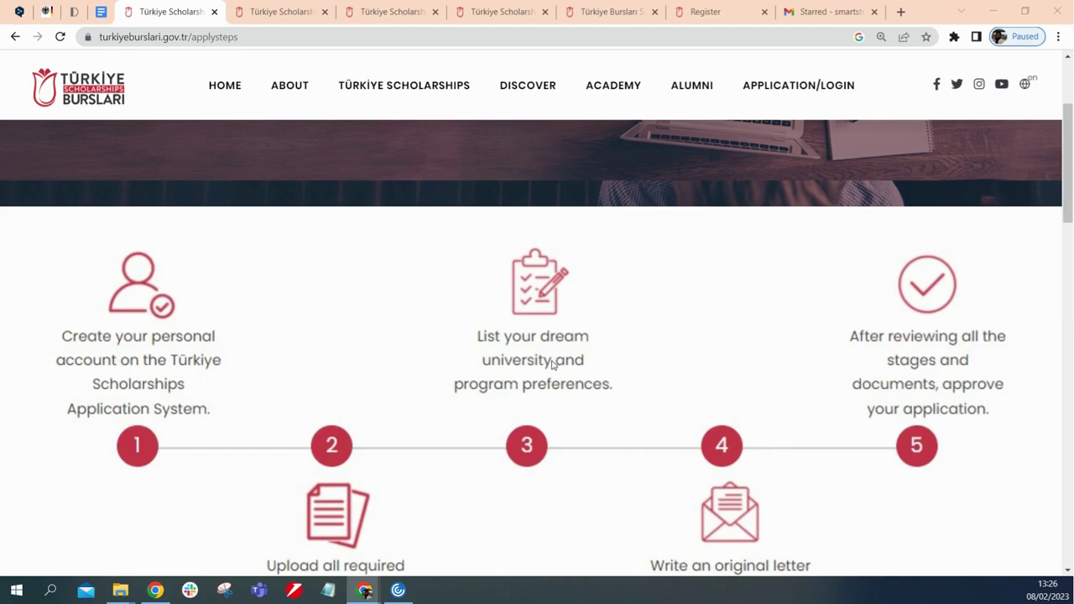
scroll(552, 363, down, 2)
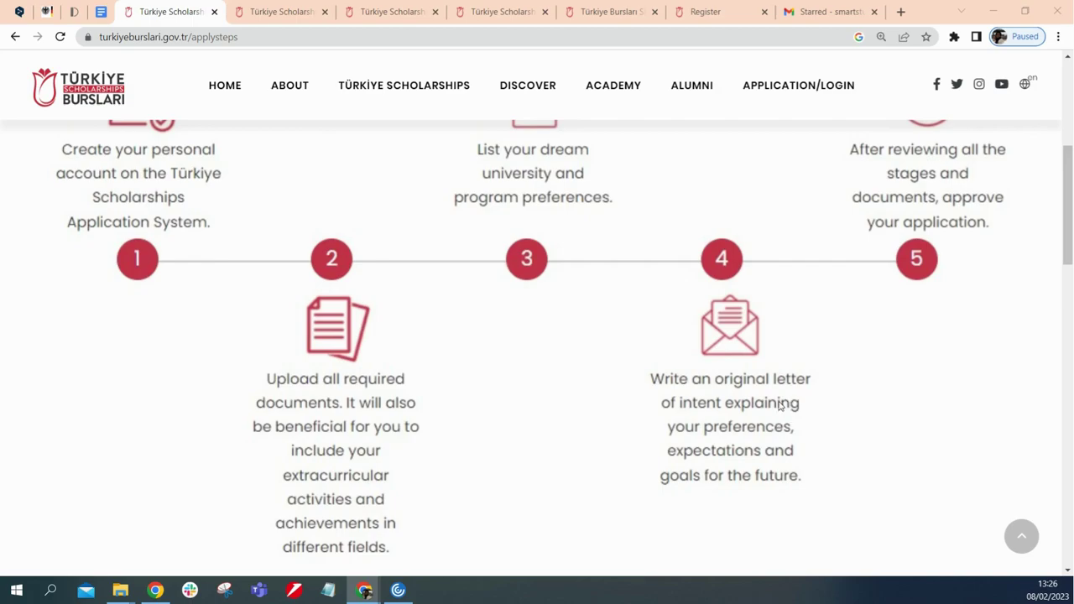
scroll(780, 405, up, 2)
scroll(778, 406, down, 2)
scroll(779, 406, up, 4)
scroll(781, 404, down, 2)
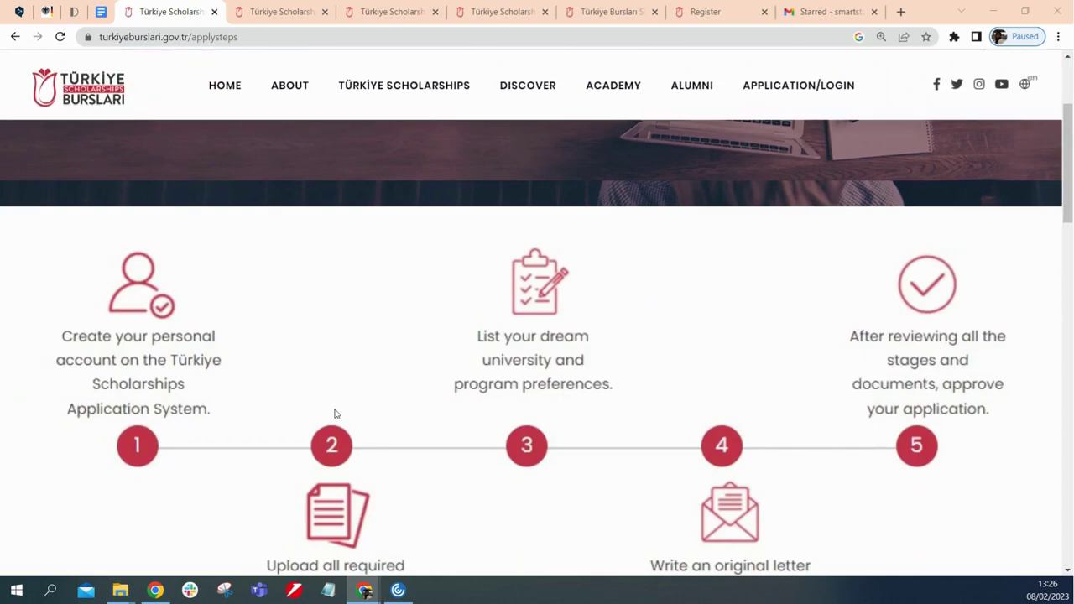
scroll(333, 413, down, 2)
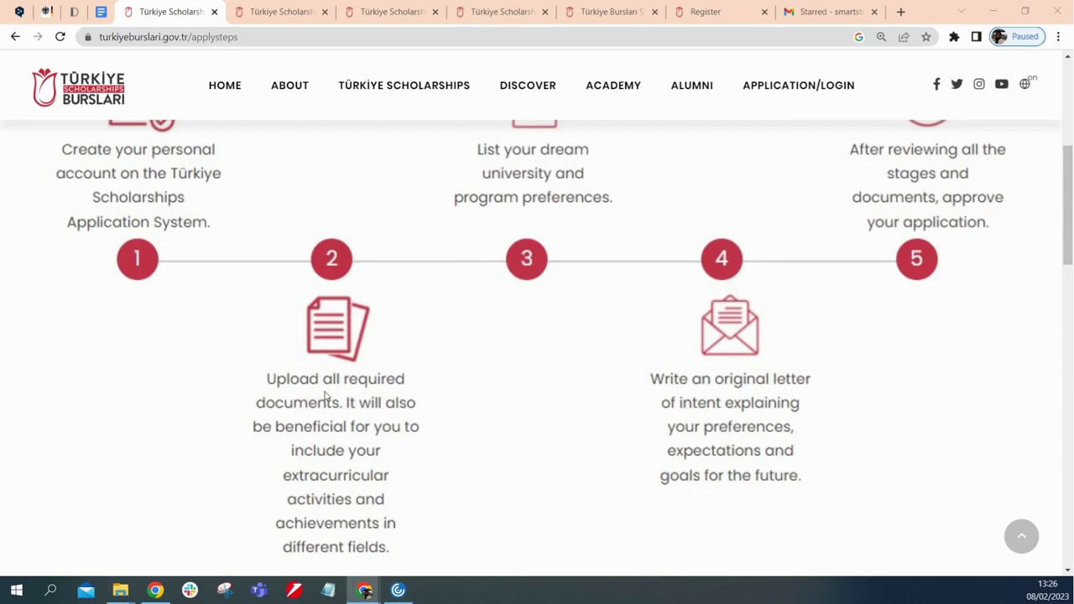
scroll(380, 375, up, 5)
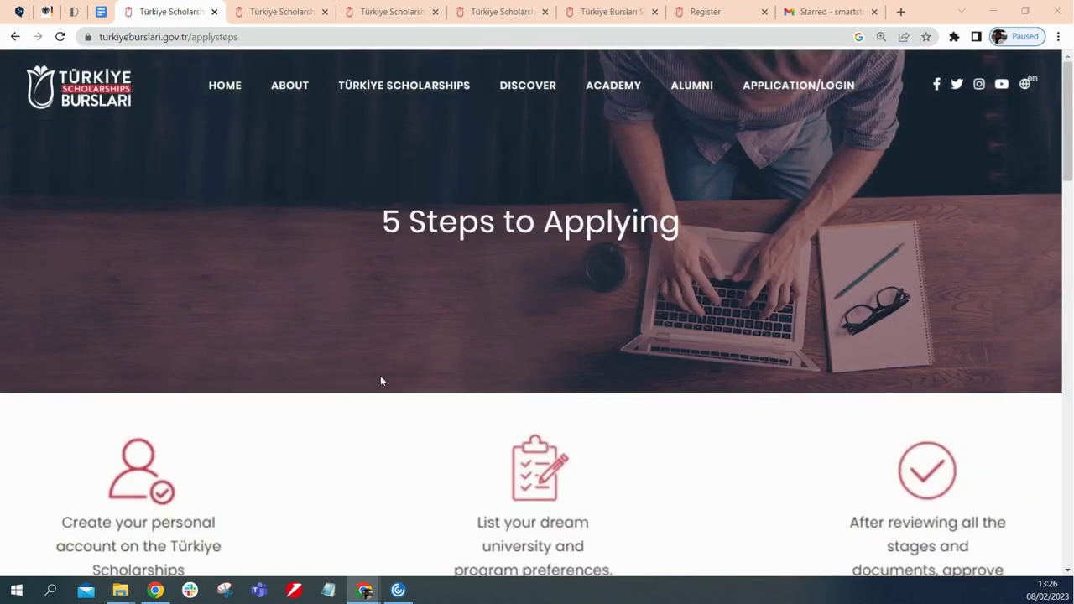
scroll(380, 375, down, 4)
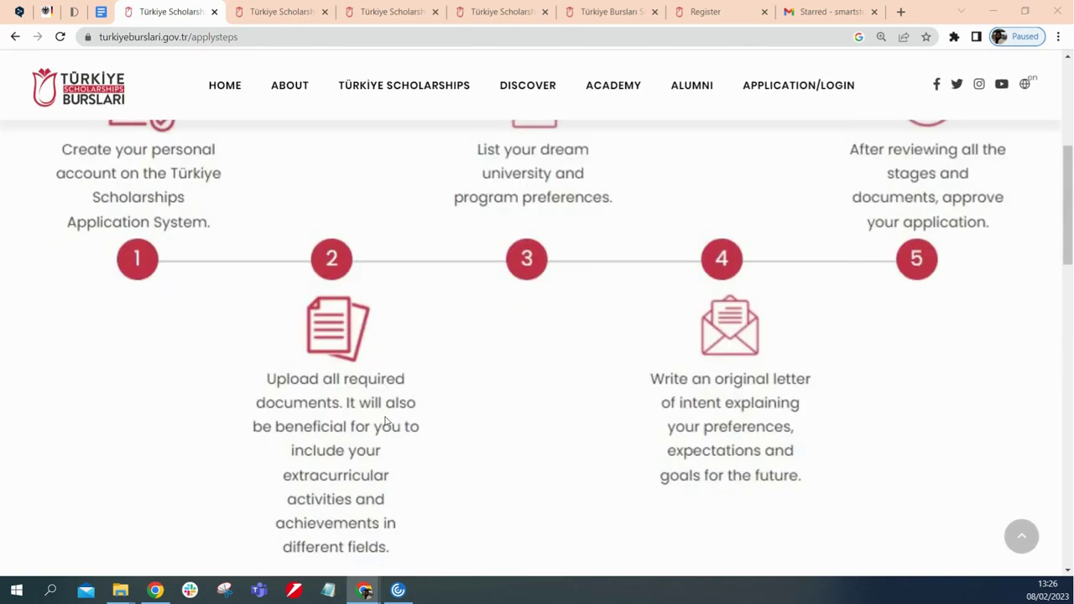
scroll(386, 424, up, 2)
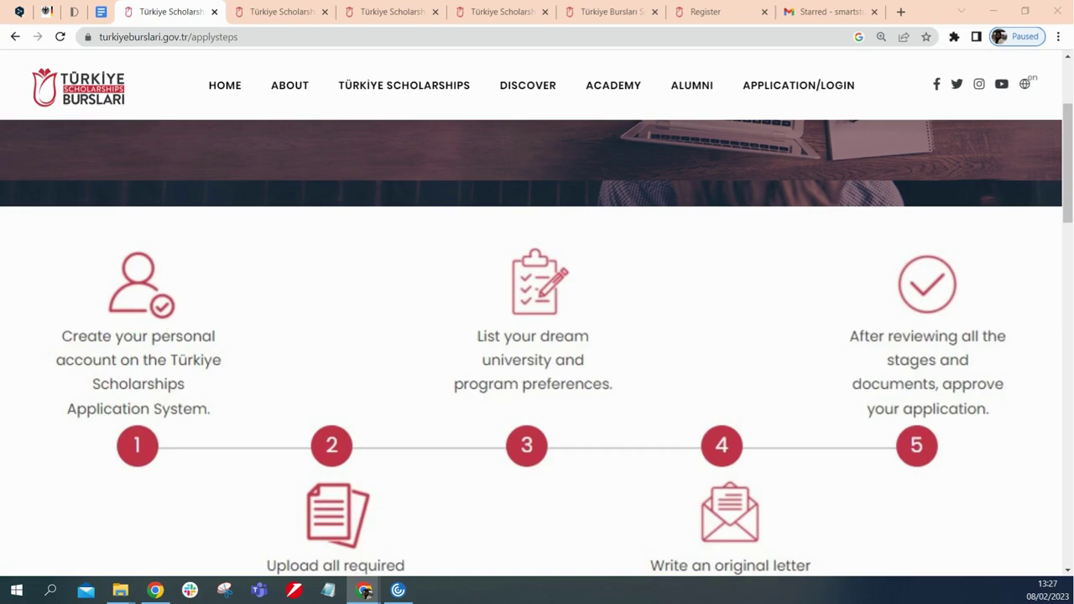
scroll(327, 278, down, 2)
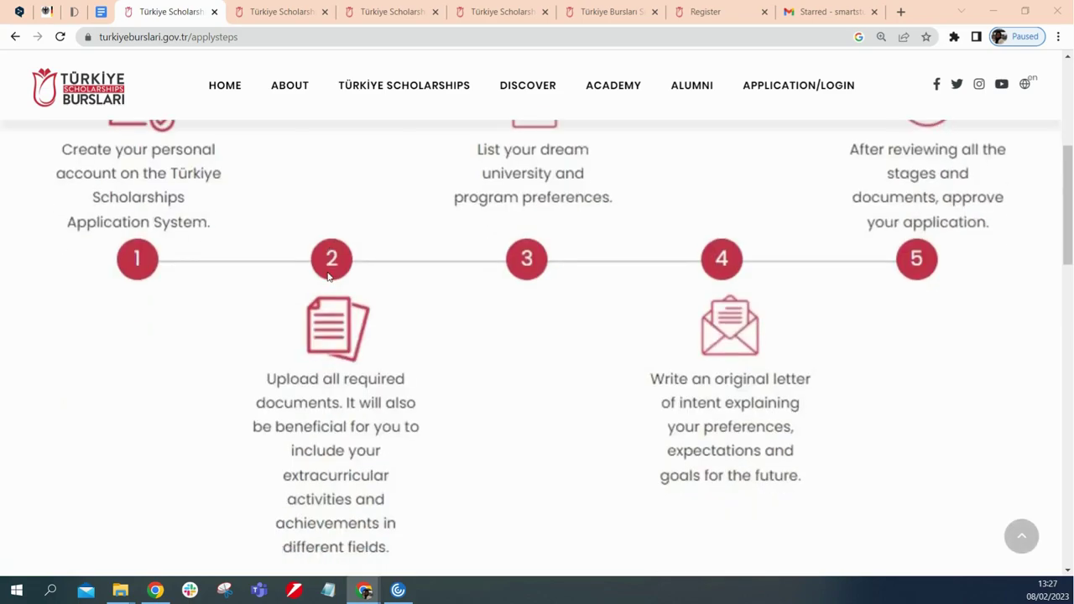
scroll(328, 277, down, 2)
scroll(328, 278, up, 2)
Under Required Documents, highlight Transcript and the international exam results requirement
scroll(329, 278, down, 6)
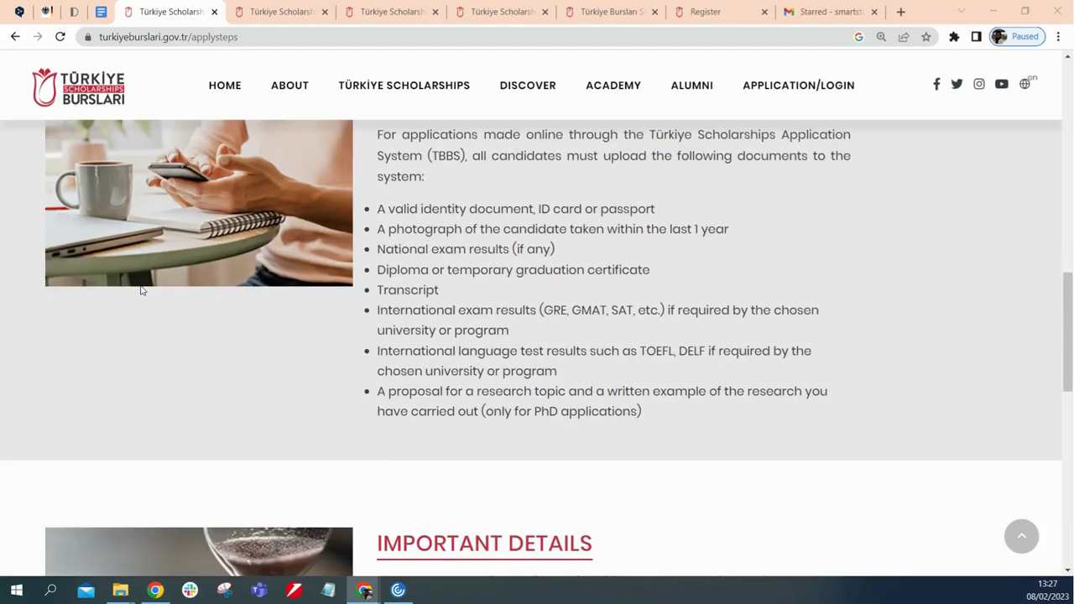
scroll(593, 245, up, 2)
scroll(593, 245, down, 2)
scroll(593, 245, up, 2)
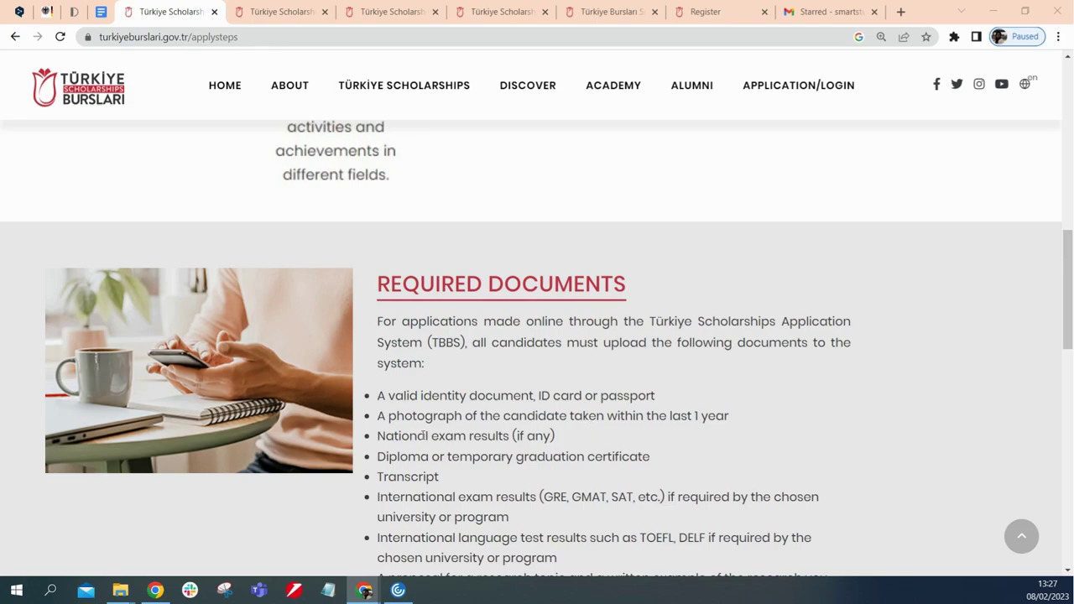
drag(410, 436, 508, 437)
scroll(545, 390, down, 2)
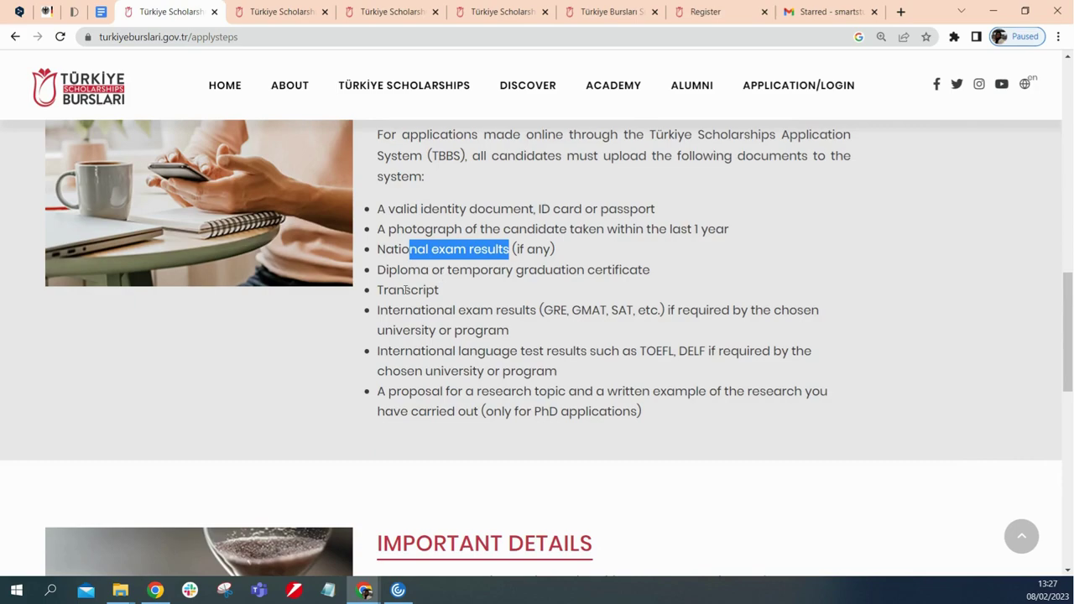
drag(400, 290, 445, 300)
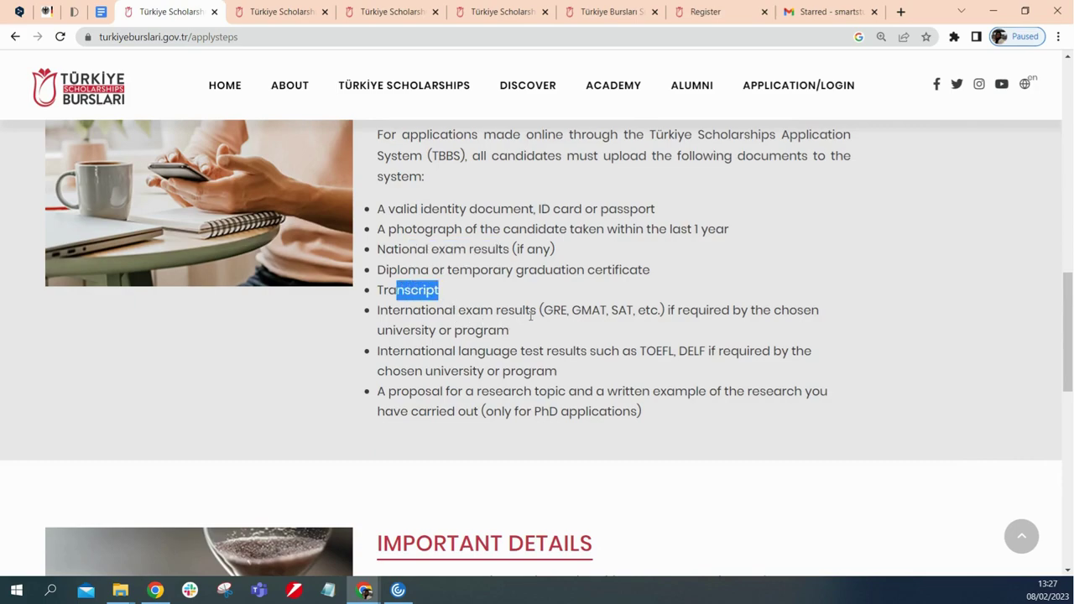
drag(537, 312, 452, 310)
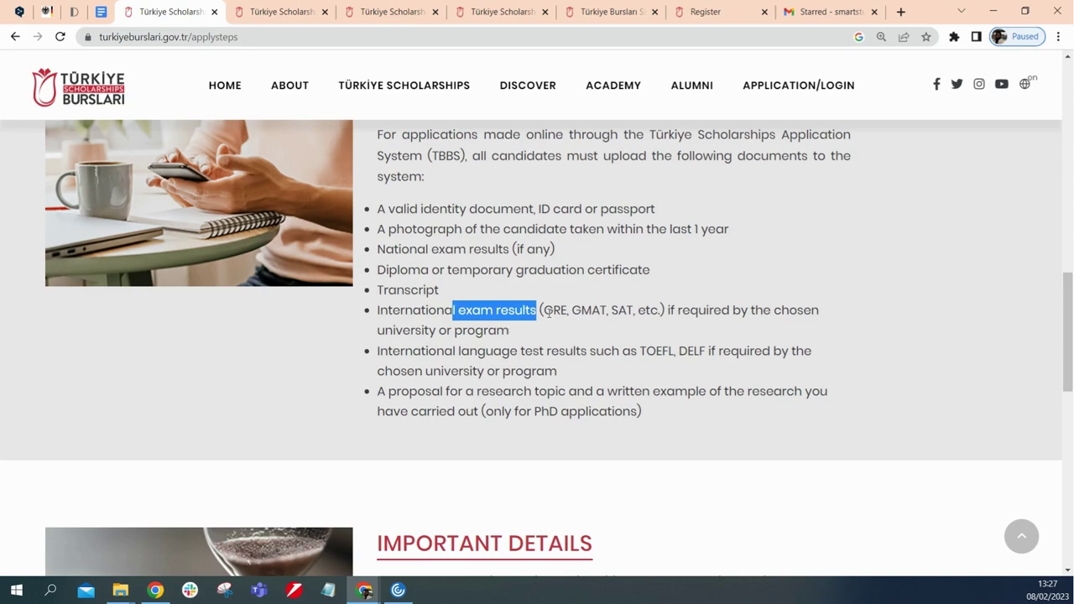
Highlight the GRE, GMAT, SAT examples and the TOEFL and DELF language test requirement
drag(544, 310, 654, 311)
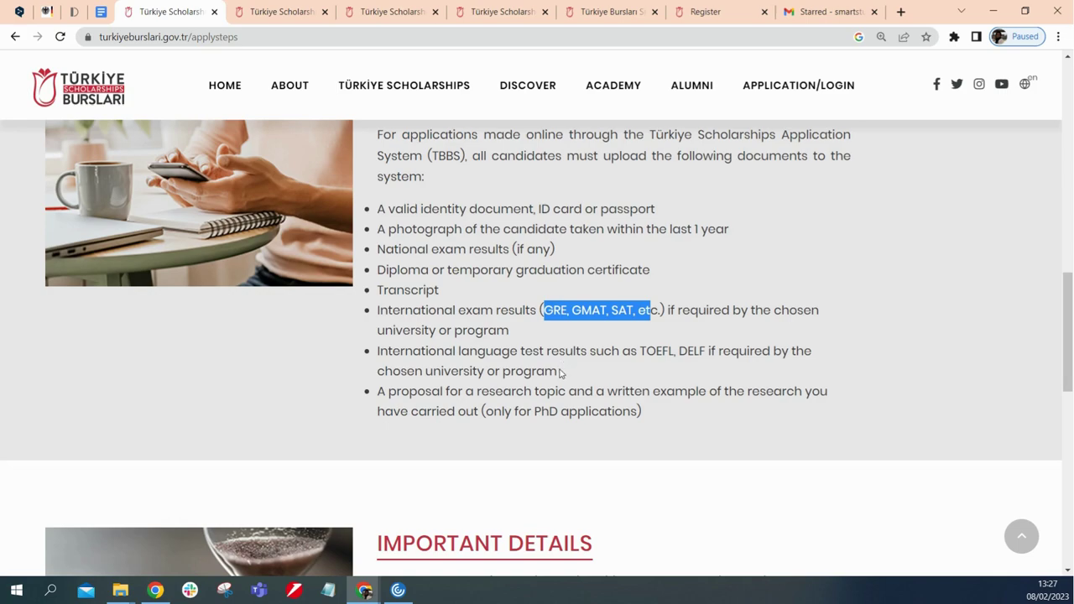
drag(540, 350, 687, 356)
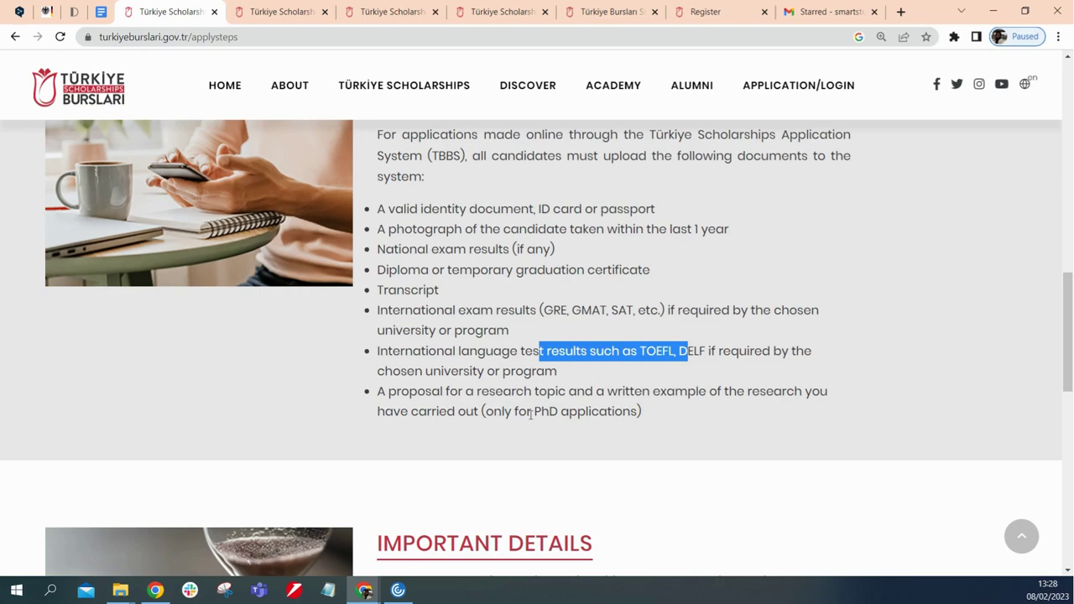
scroll(512, 394, down, 2)
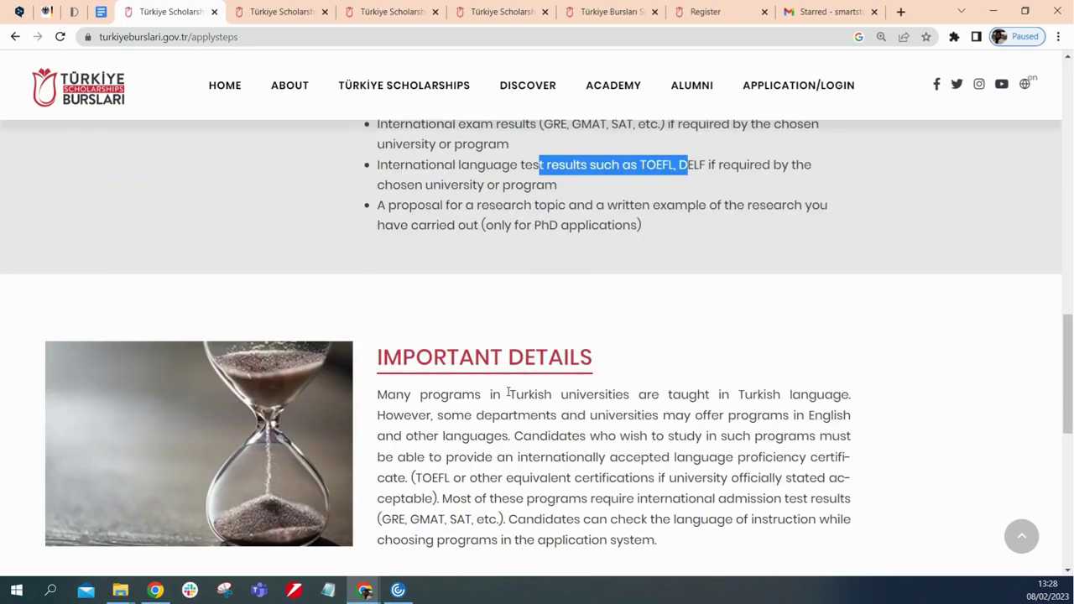
scroll(470, 396, down, 2)
scroll(537, 360, up, 2)
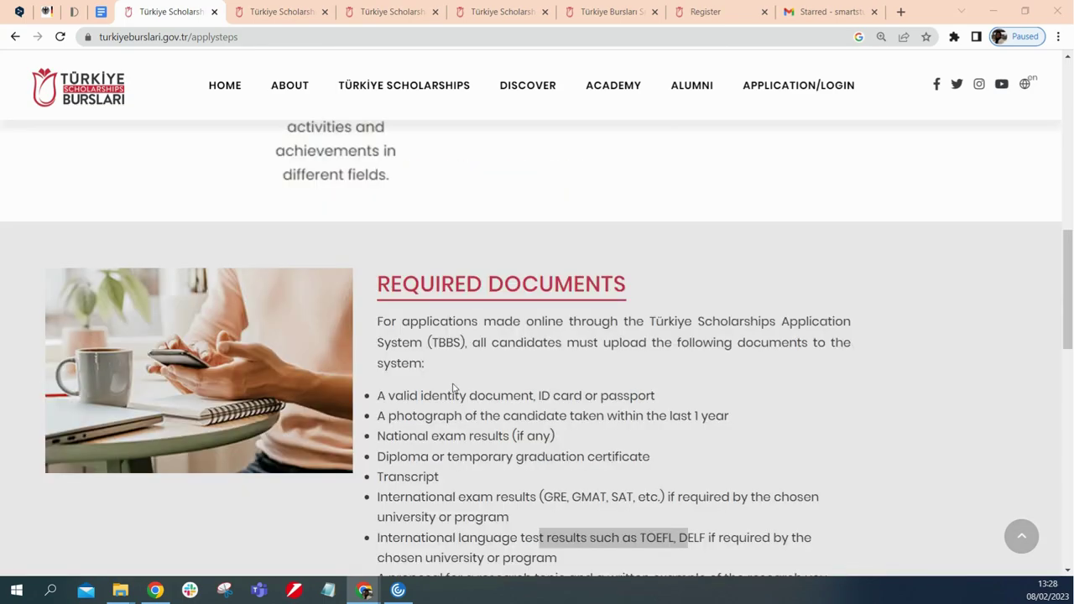
scroll(453, 387, down, 2)
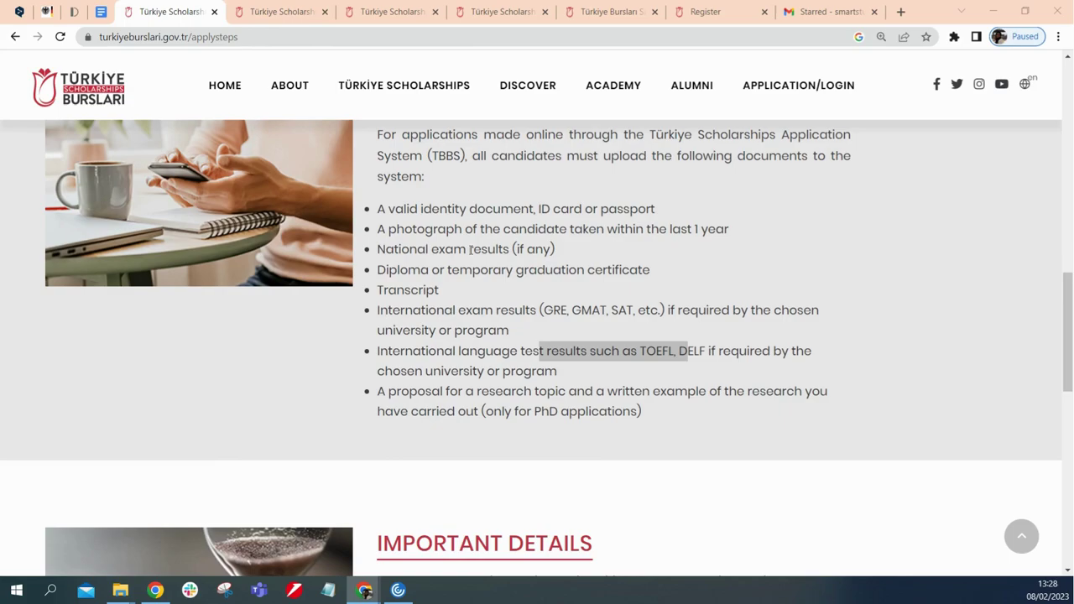
scroll(472, 249, up, 12)
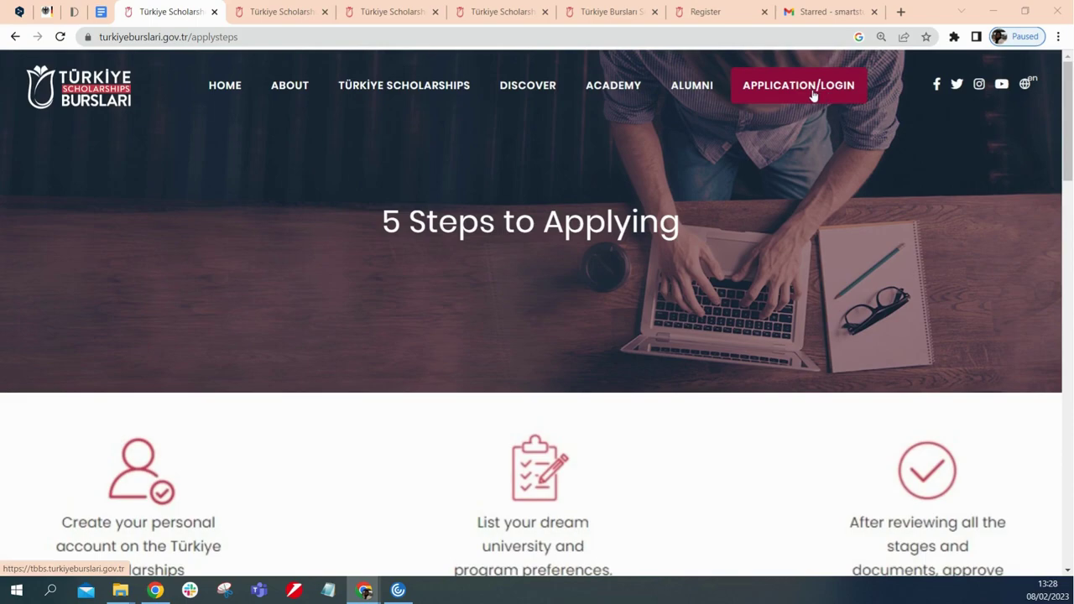
On the scholarship programmes page, highlight the 70%, 75% and 90% Health Sciences minimum grades
click(288, 12)
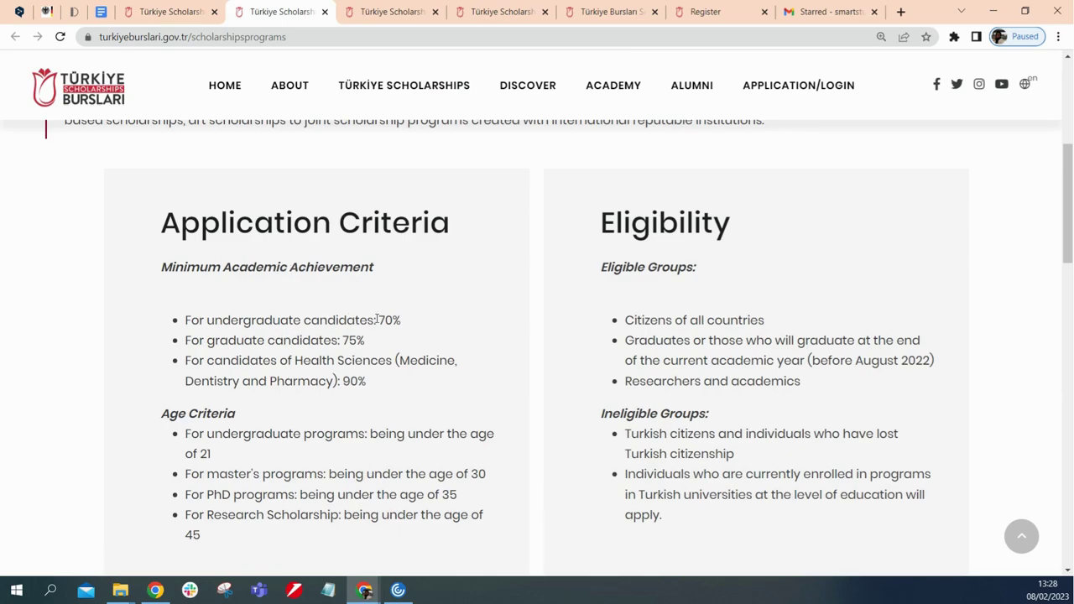
drag(377, 320, 403, 323)
drag(342, 340, 365, 340)
drag(343, 381, 363, 382)
Highlight the age limits: 21 for undergraduate, 30 for master's, 45 for research scholarships
scroll(260, 419, down, 2)
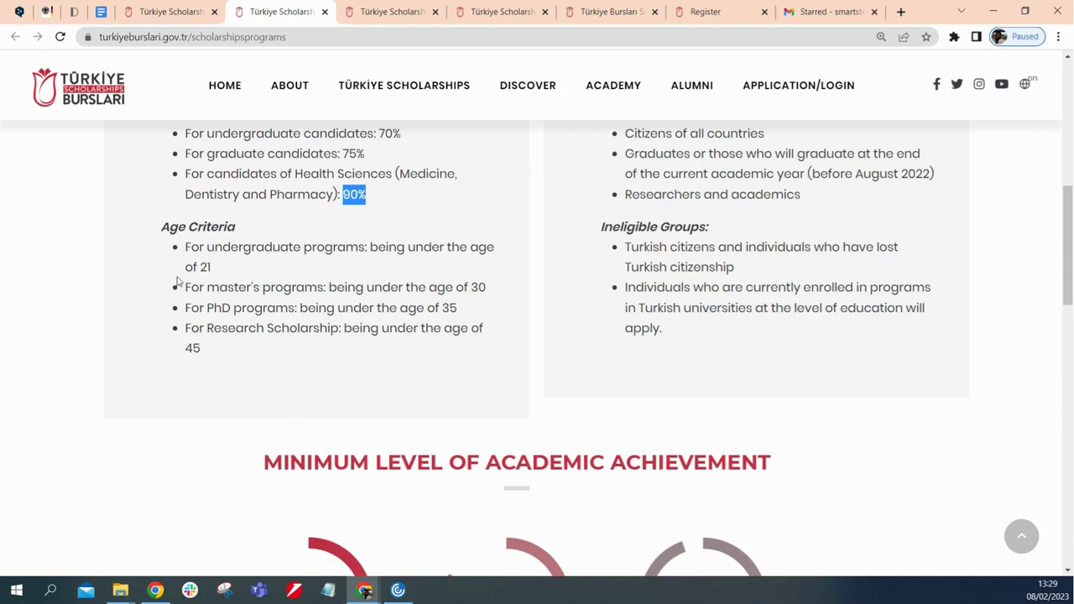
drag(217, 269, 201, 269)
drag(488, 290, 440, 308)
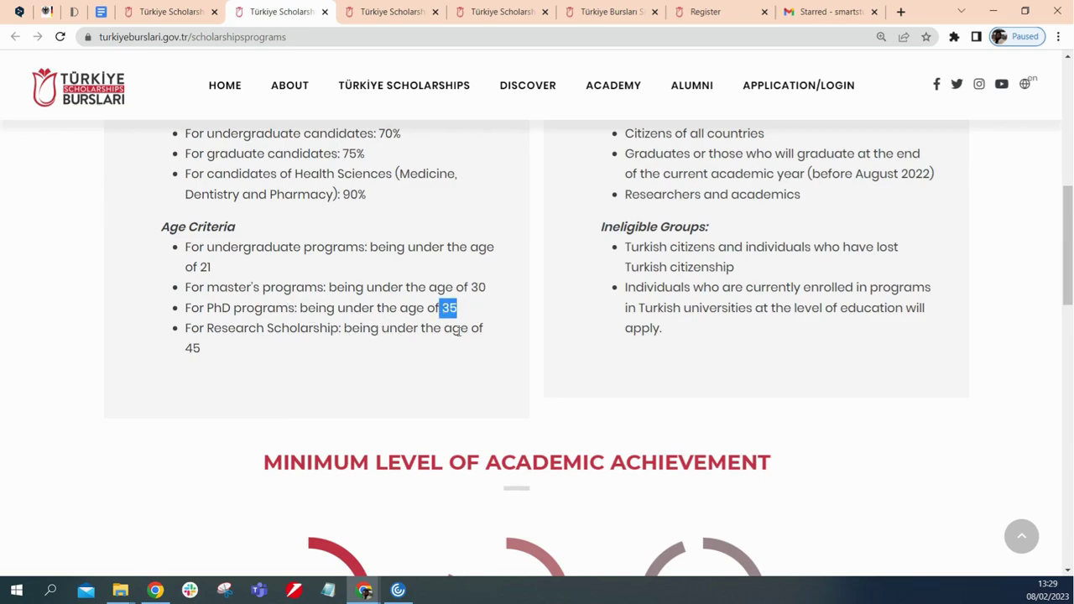
drag(220, 361, 184, 352)
scroll(527, 427, down, 2)
scroll(387, 495, down, 1)
scroll(386, 494, down, 1)
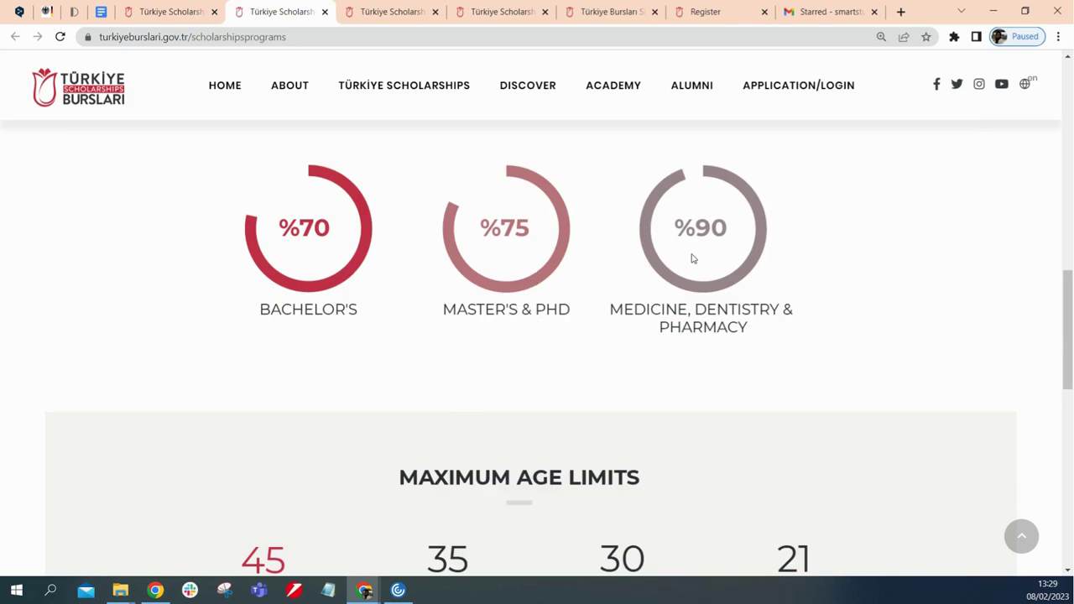
scroll(694, 257, up, 2)
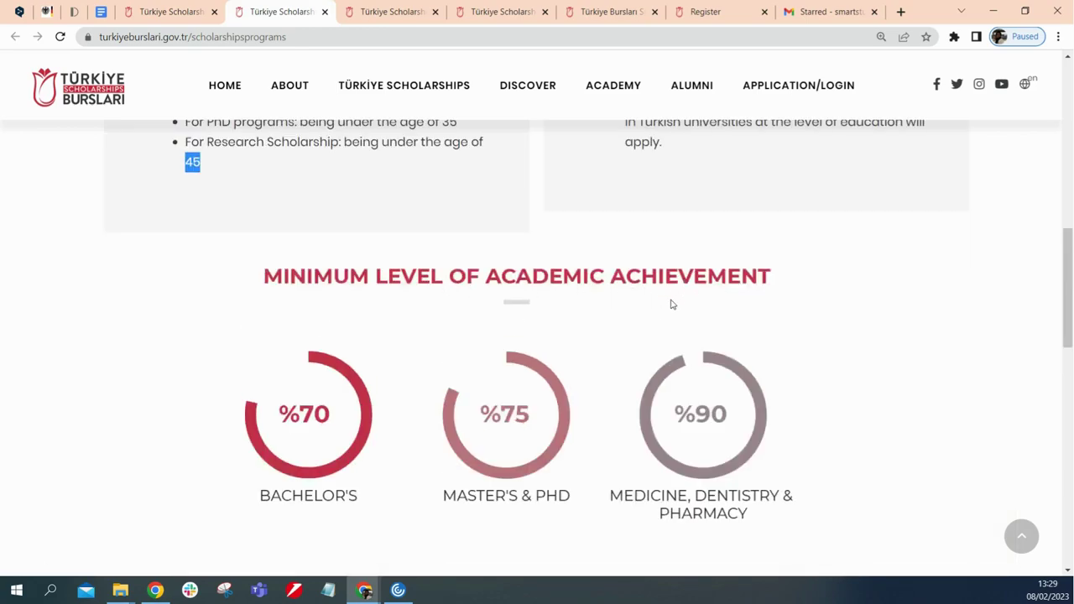
scroll(672, 304, down, 4)
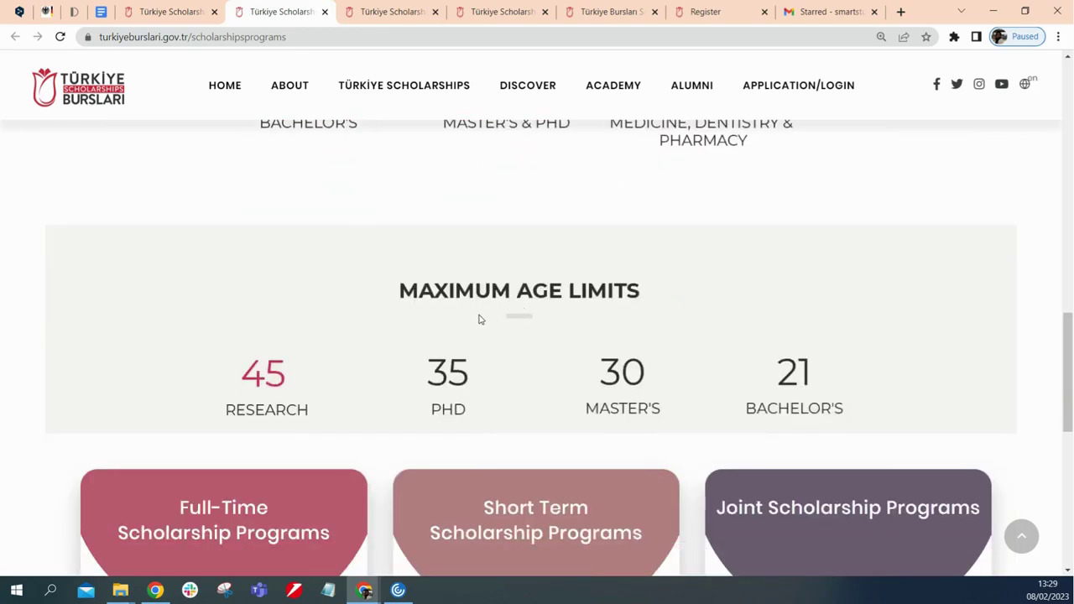
scroll(480, 316, down, 2)
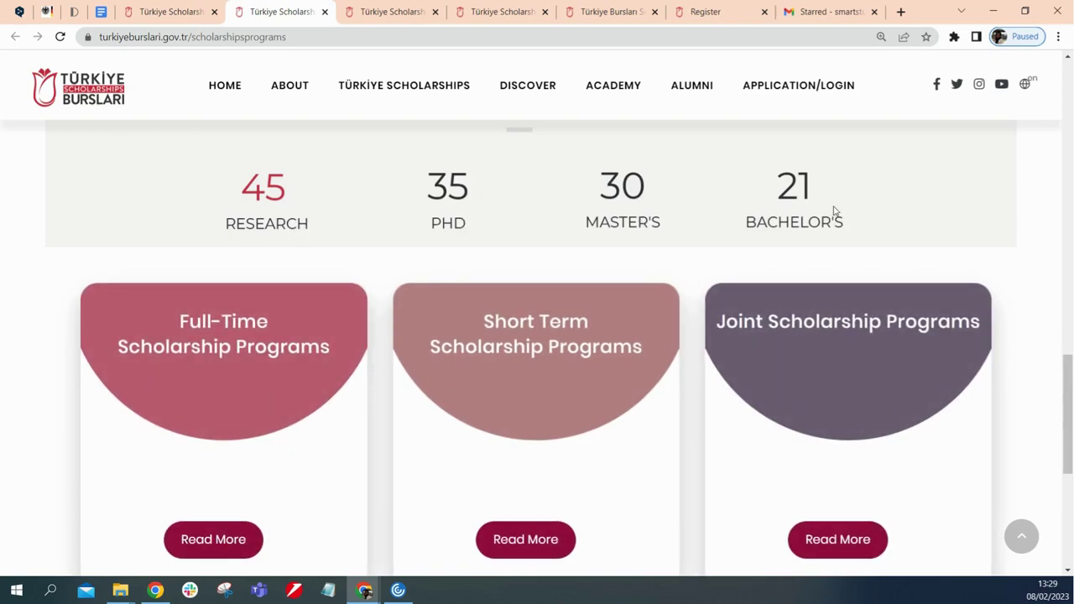
scroll(825, 233, down, 2)
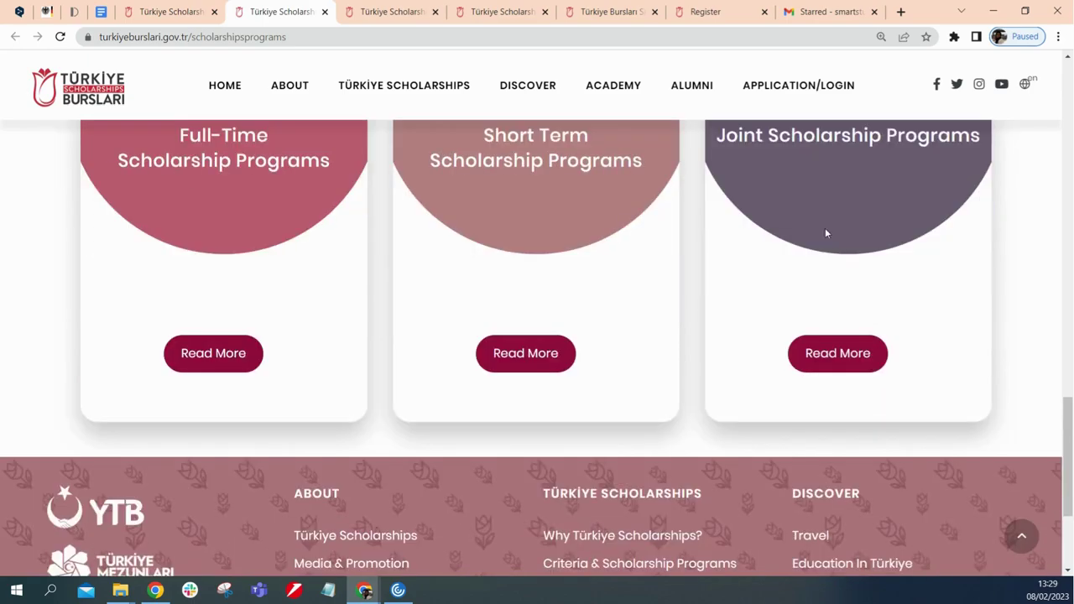
scroll(825, 233, up, 11)
scroll(825, 232, up, 4)
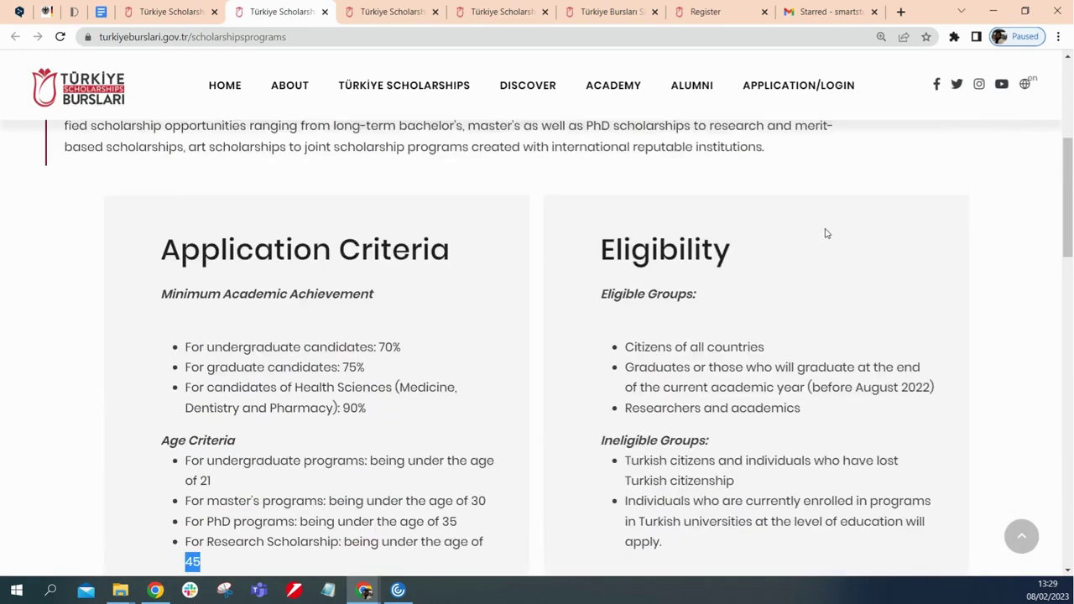
Under Ineligible Groups, highlight the rule excluding students currently enrolled in Turkish universities
scroll(806, 297, down, 2)
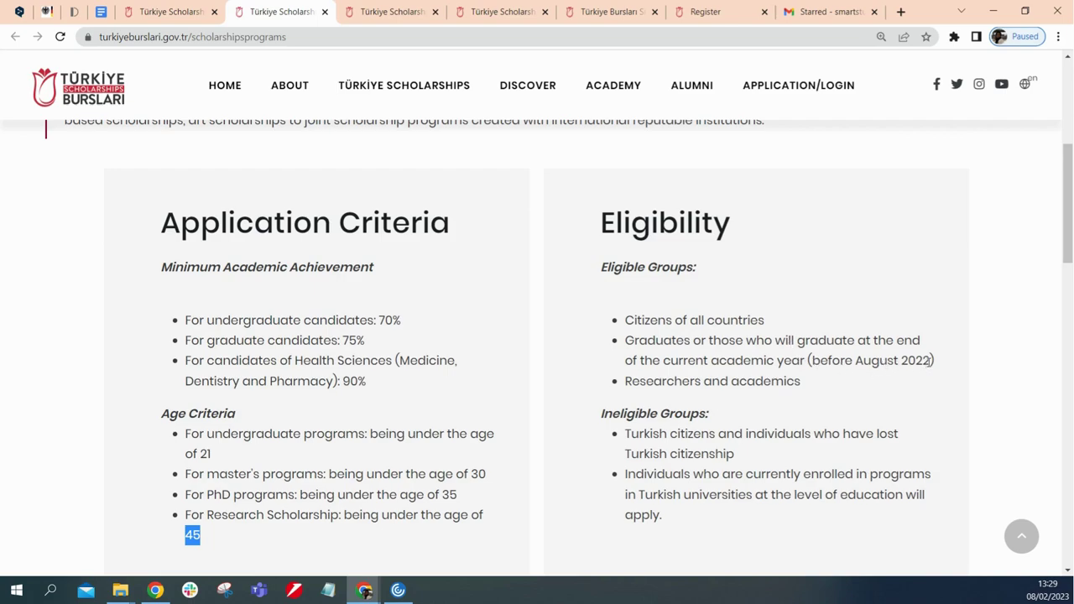
scroll(803, 377, down, 2)
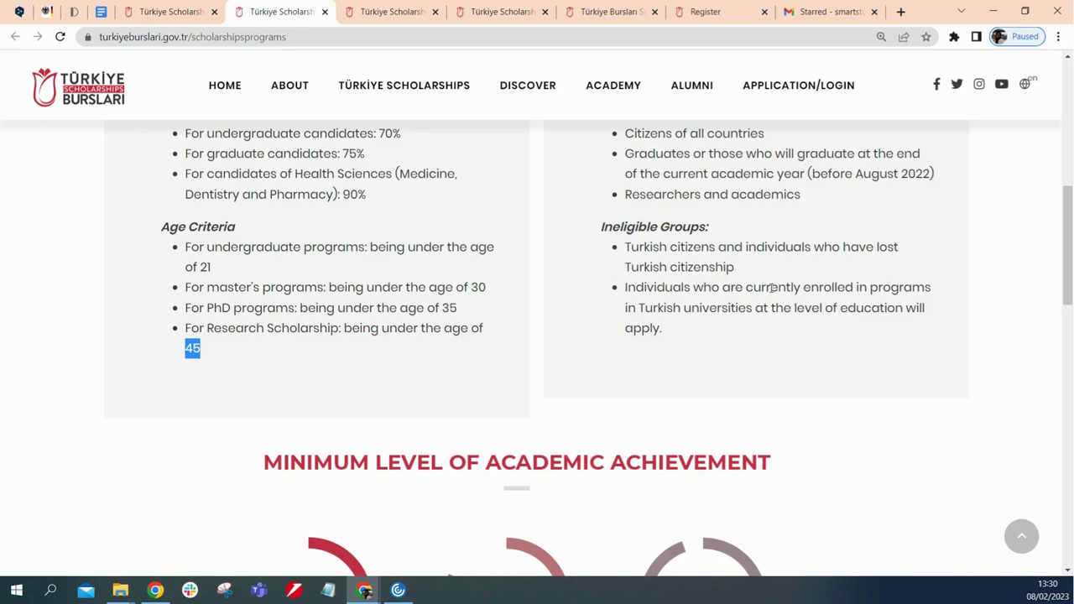
drag(793, 287, 922, 288)
drag(644, 308, 770, 309)
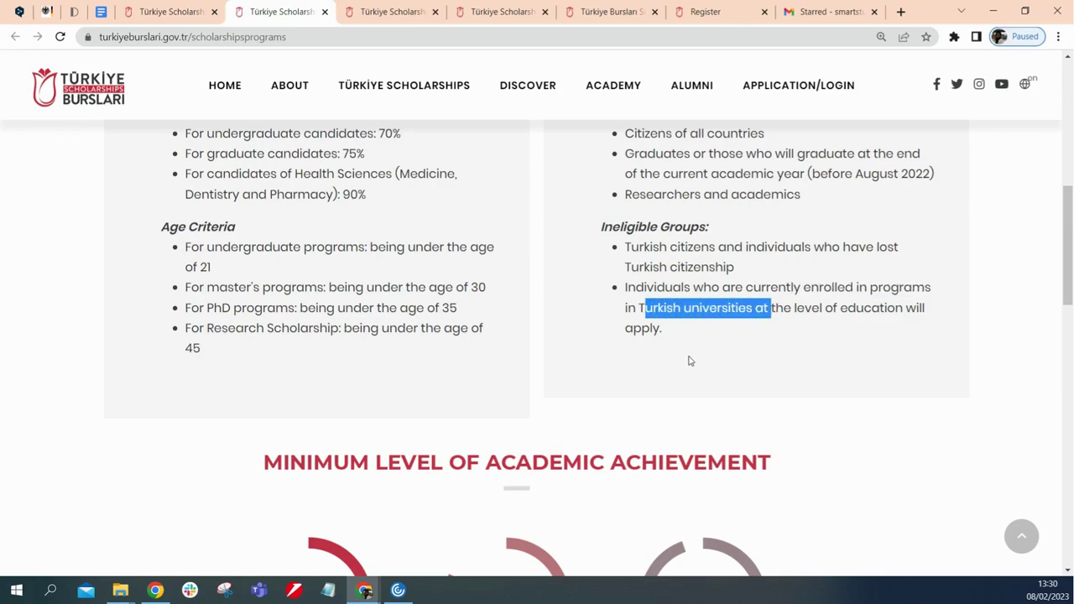
scroll(690, 361, down, 2)
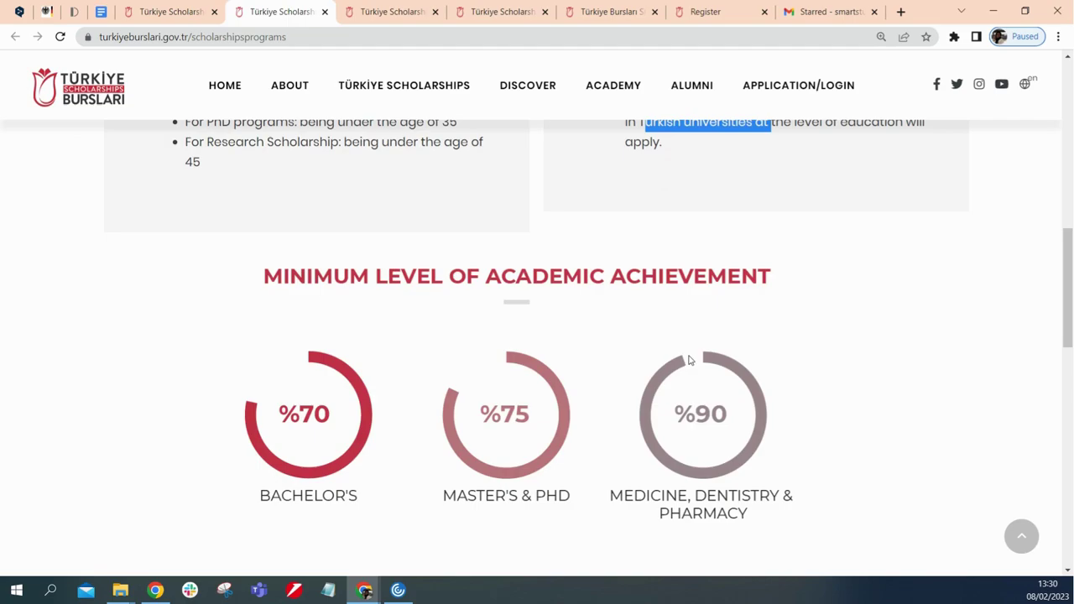
scroll(690, 361, up, 5)
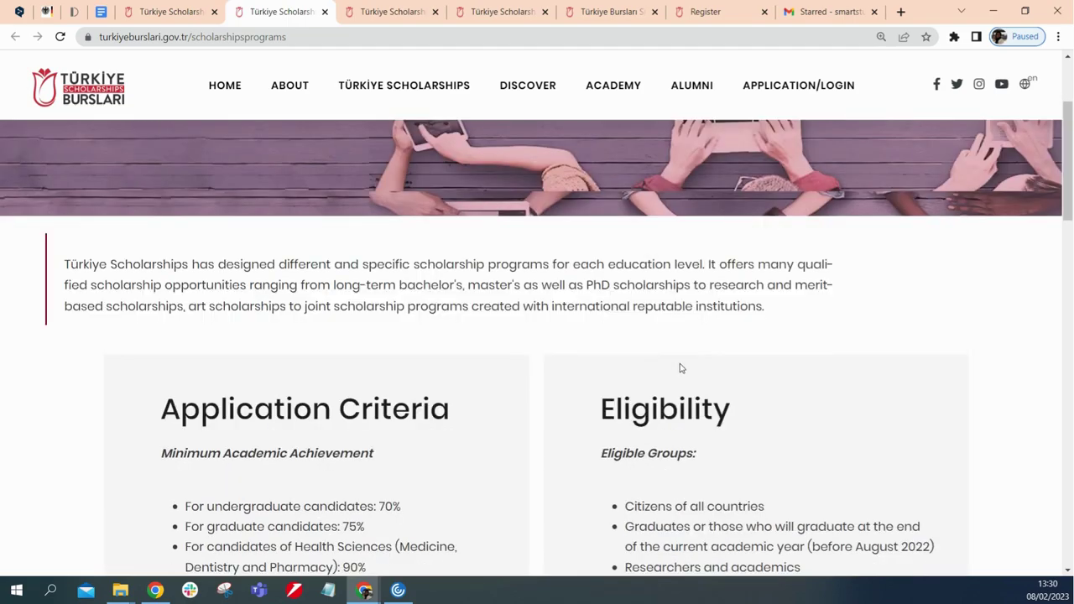
scroll(680, 367, down, 4)
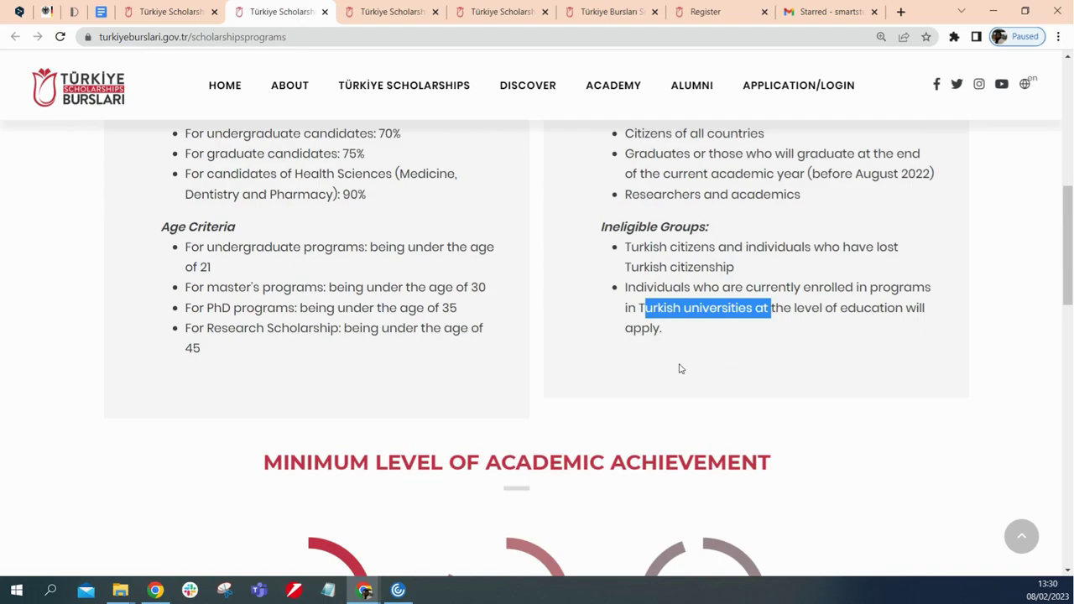
scroll(681, 368, up, 4)
On the Full-Time Scholarships page, highlight the monthly stipends, ending at the 3.000 TL PhD rate
click(391, 11)
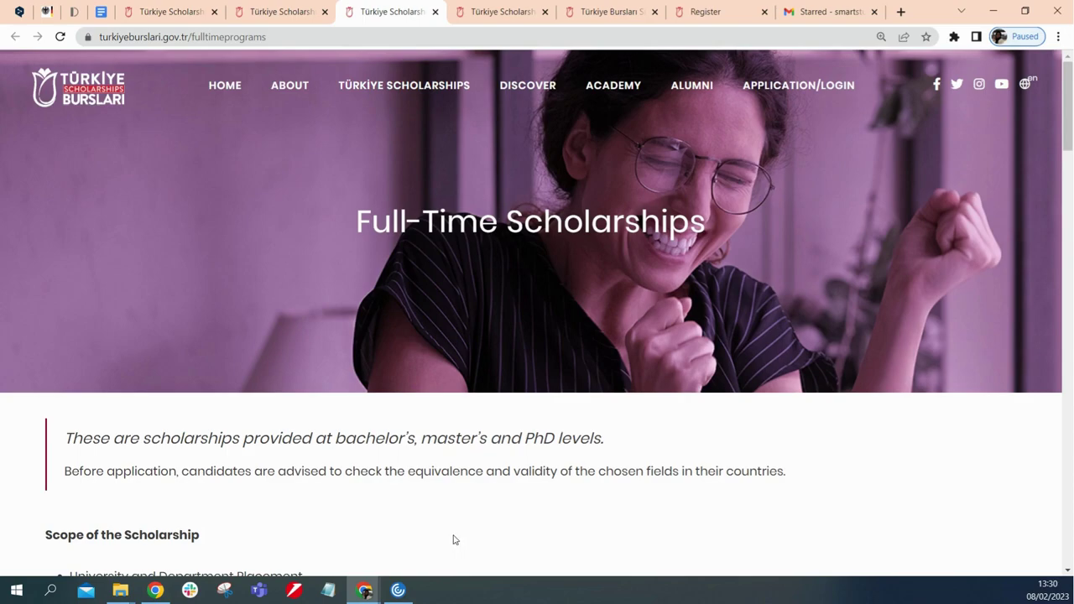
scroll(458, 535, down, 2)
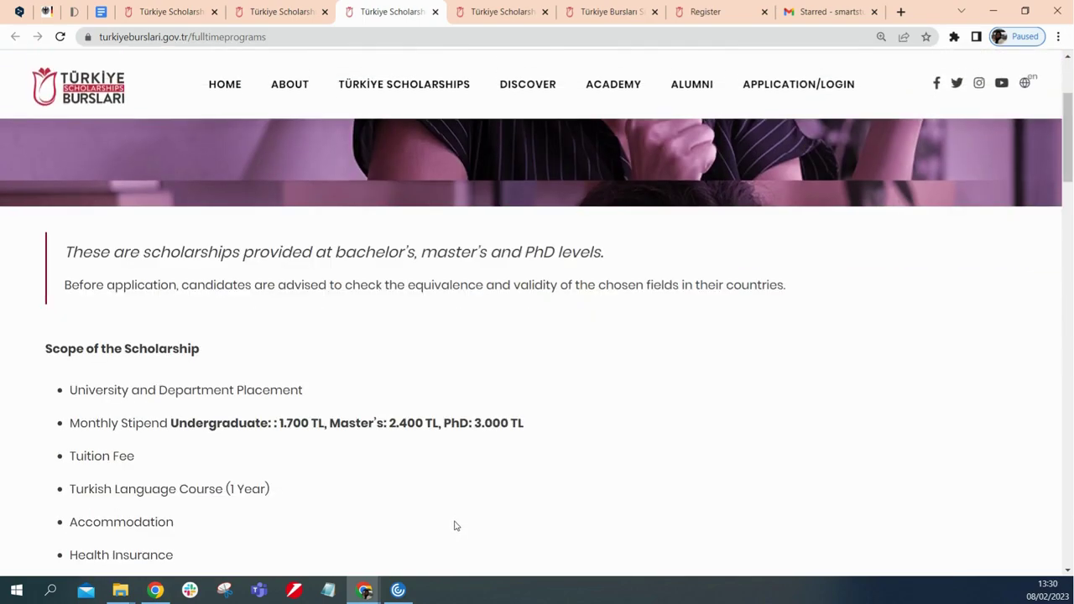
scroll(456, 532, up, 2)
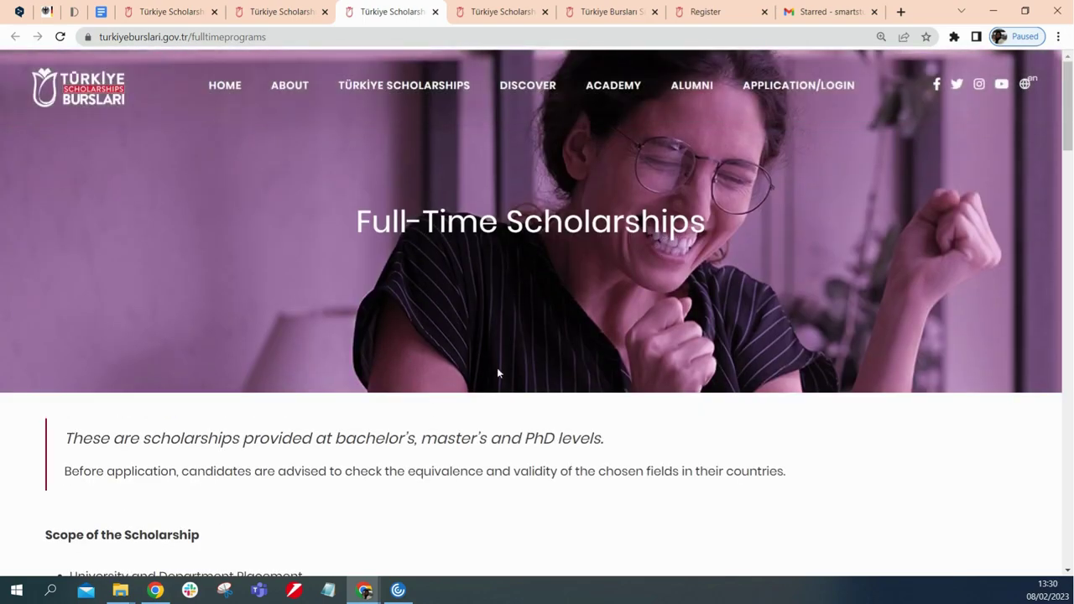
scroll(453, 403, down, 2)
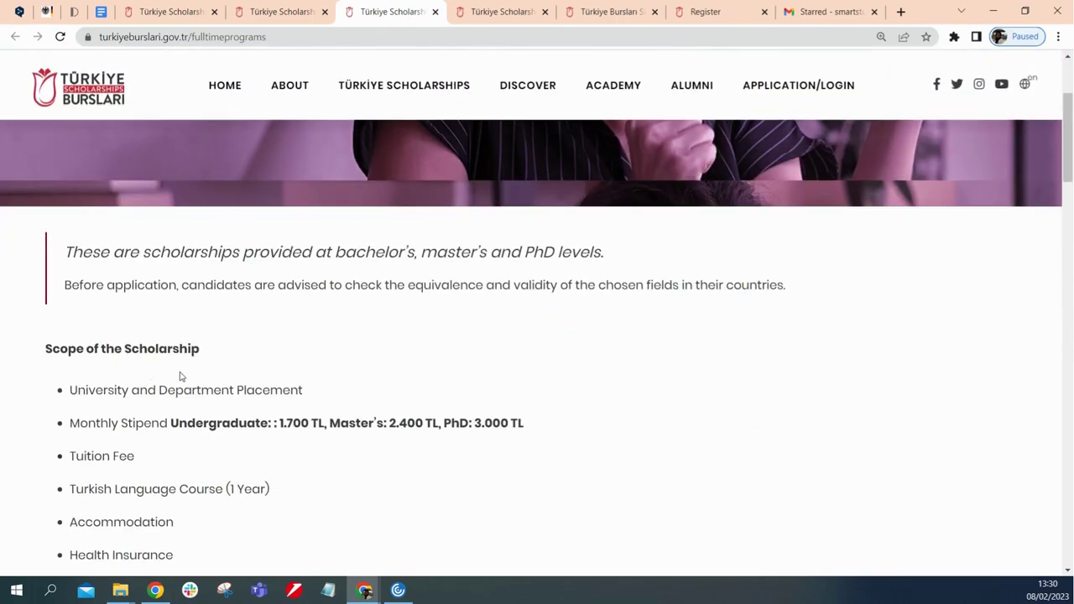
scroll(302, 327, down, 1)
scroll(302, 326, down, 2)
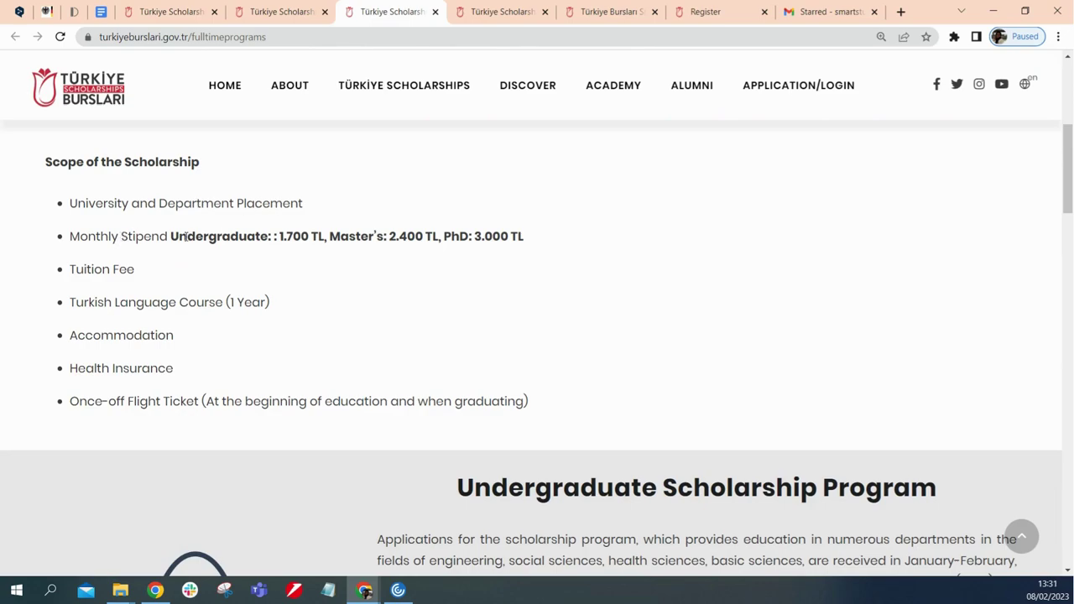
drag(170, 235, 208, 237)
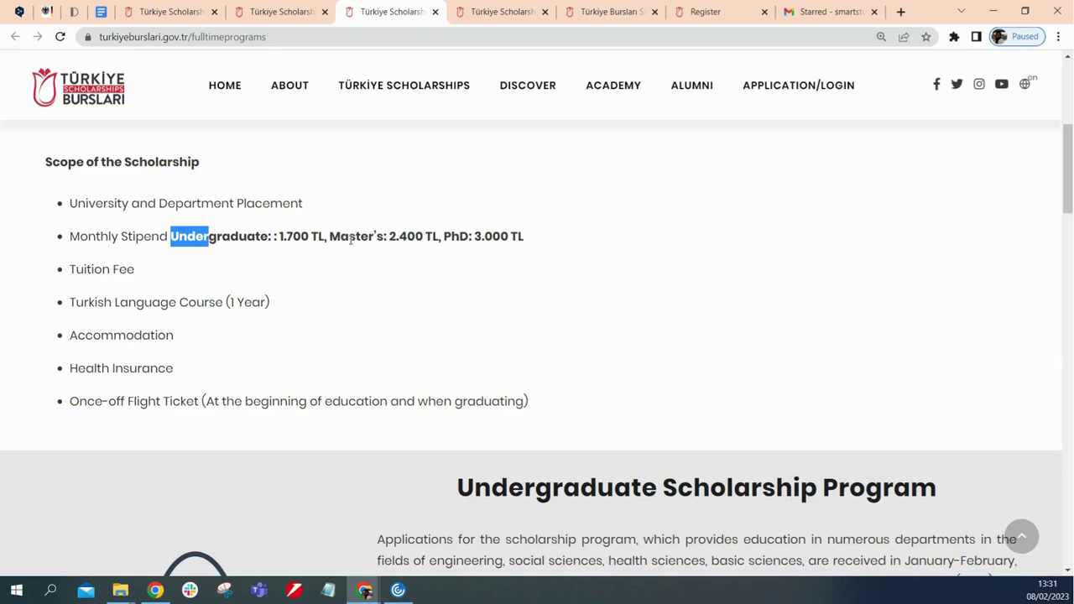
click(475, 236)
drag(475, 236, 529, 241)
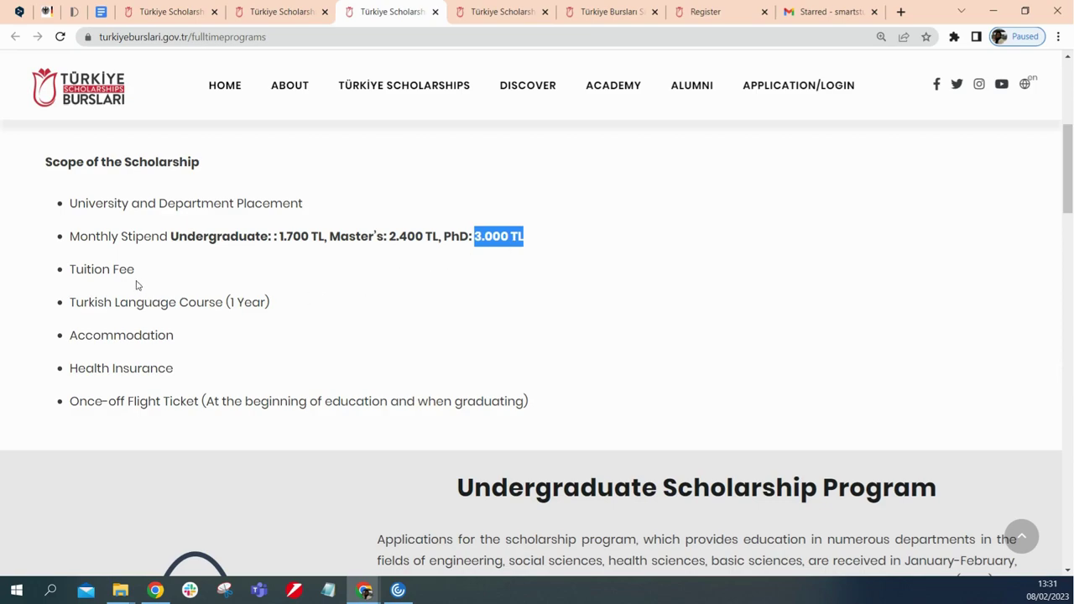
Highlight the Tuition Fee, Accommodation and Health Insurance benefits in the scholarship scope
drag(137, 274, 70, 271)
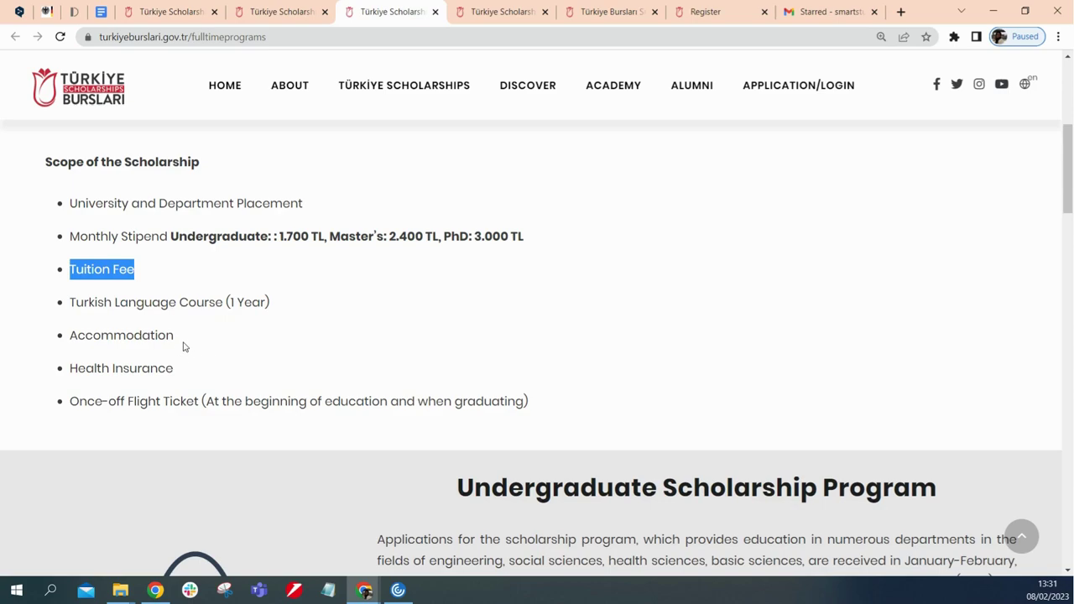
drag(185, 344, 67, 335)
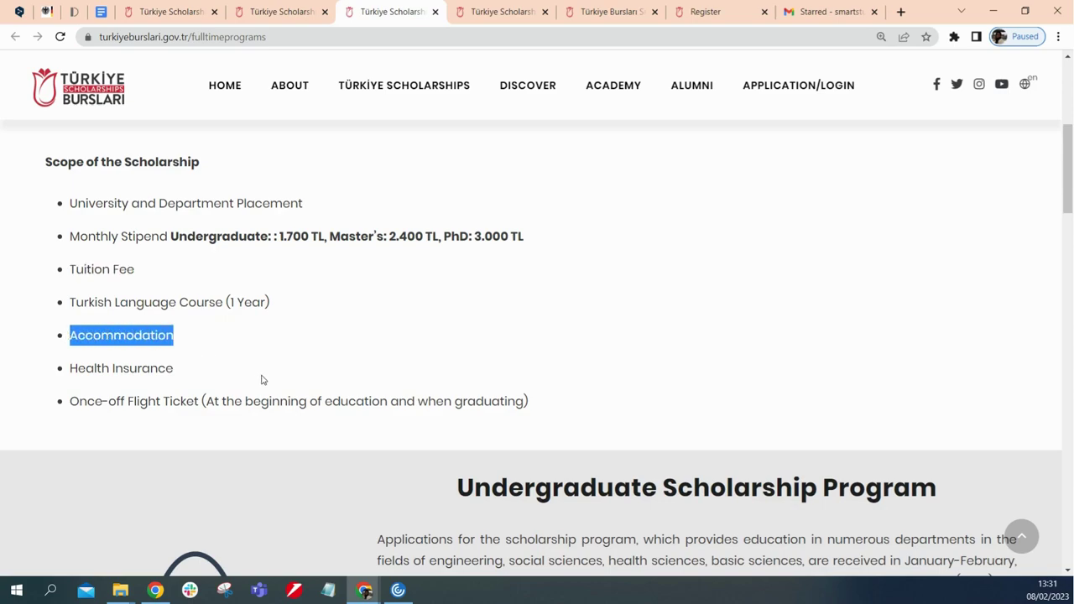
drag(178, 373, 67, 369)
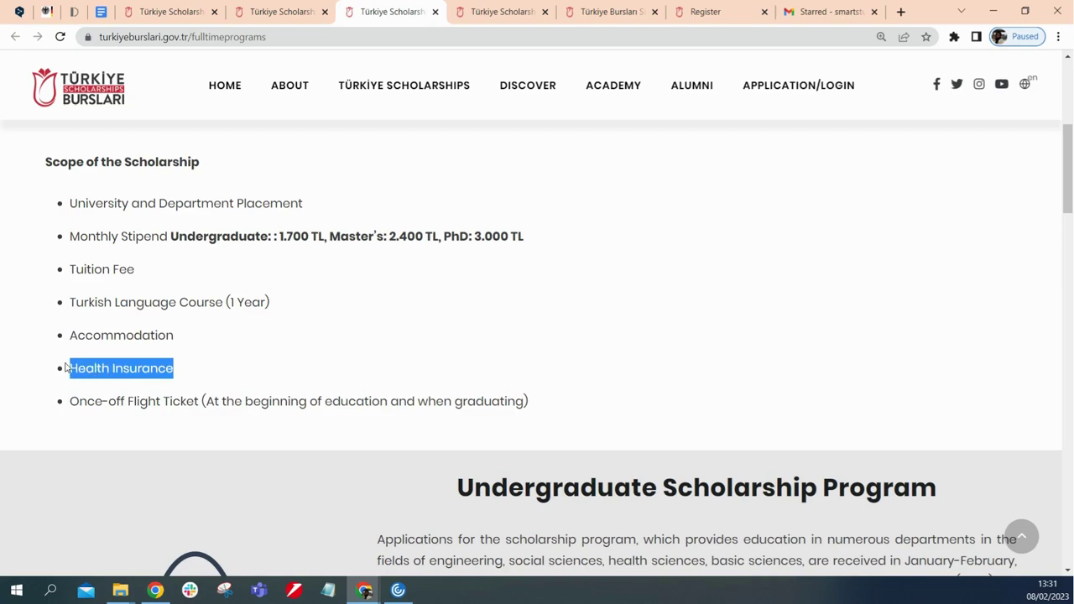
click(589, 406)
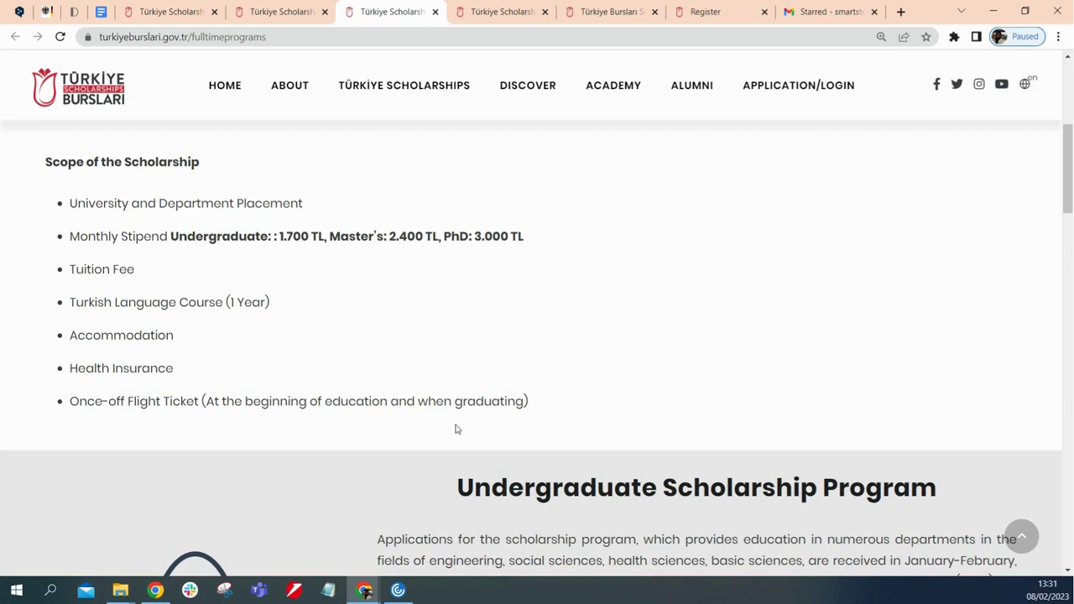
scroll(520, 399, down, 2)
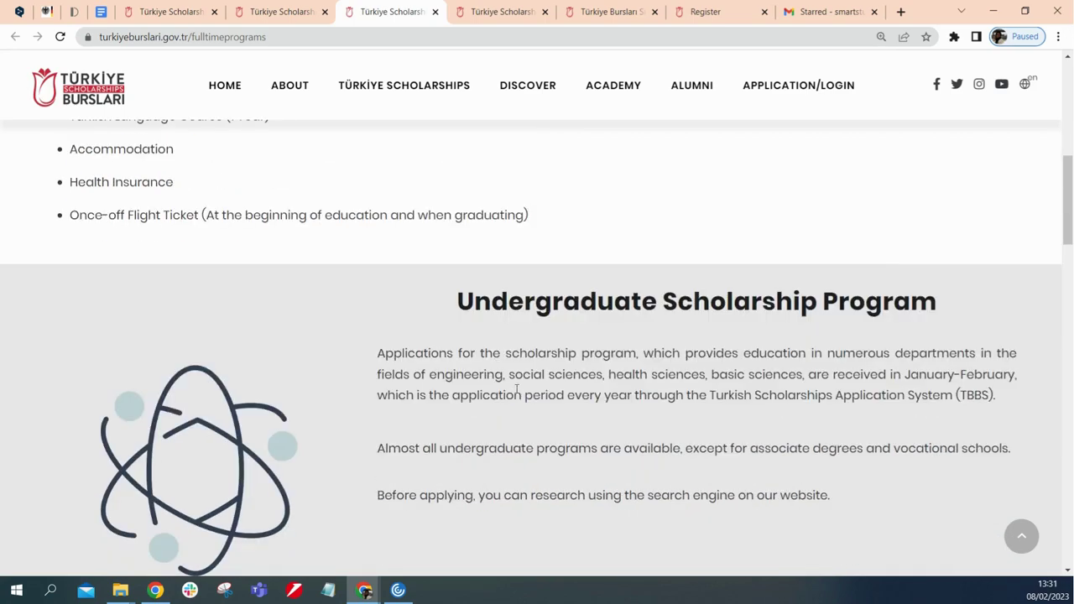
scroll(515, 391, down, 2)
scroll(420, 401, up, 6)
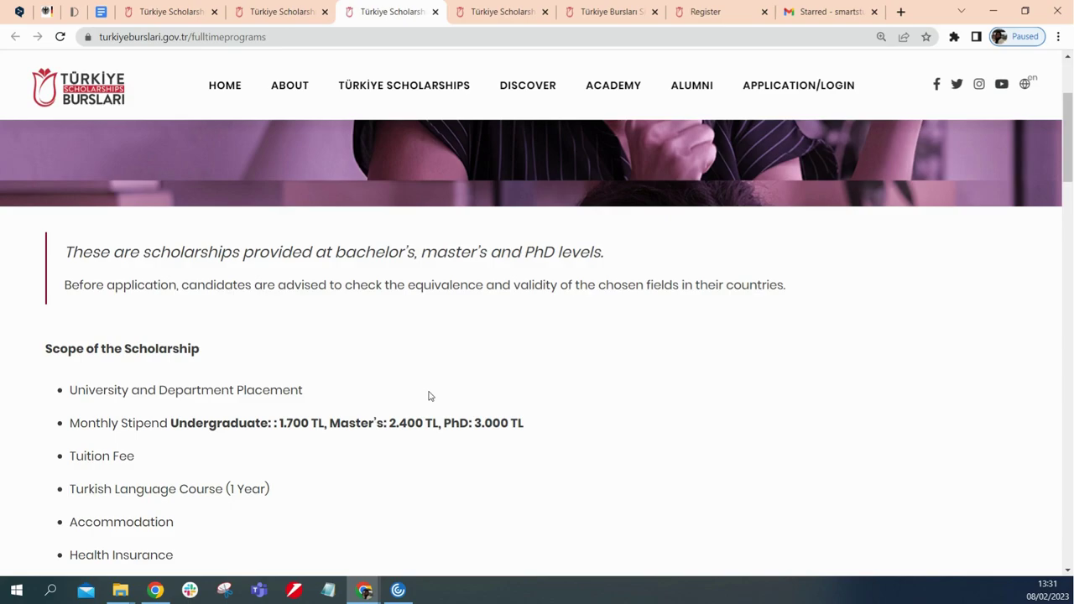
scroll(424, 398, down, 2)
scroll(429, 395, up, 4)
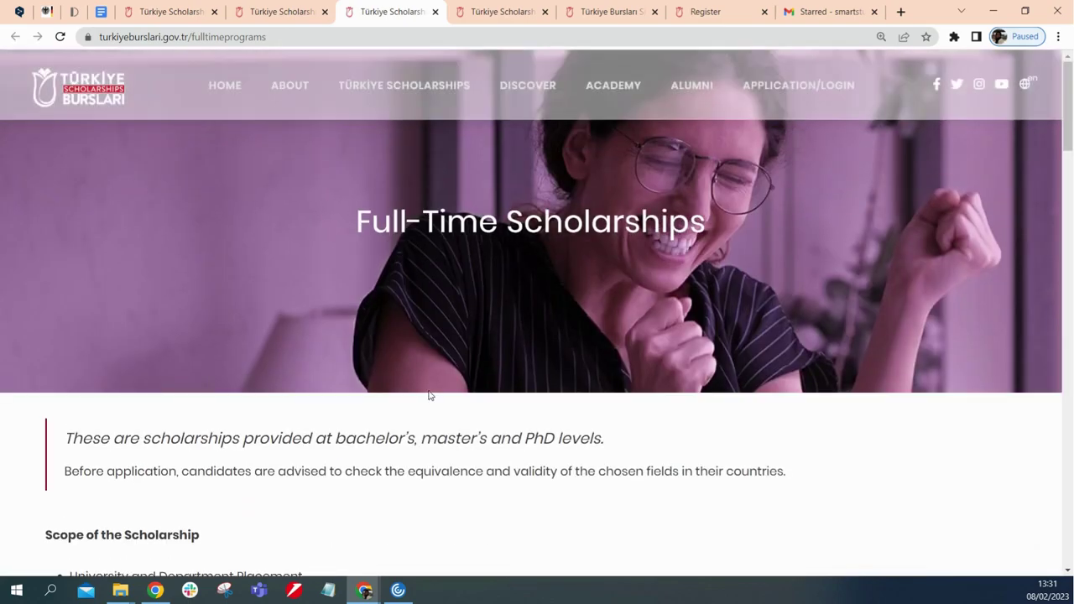
scroll(429, 395, down, 2)
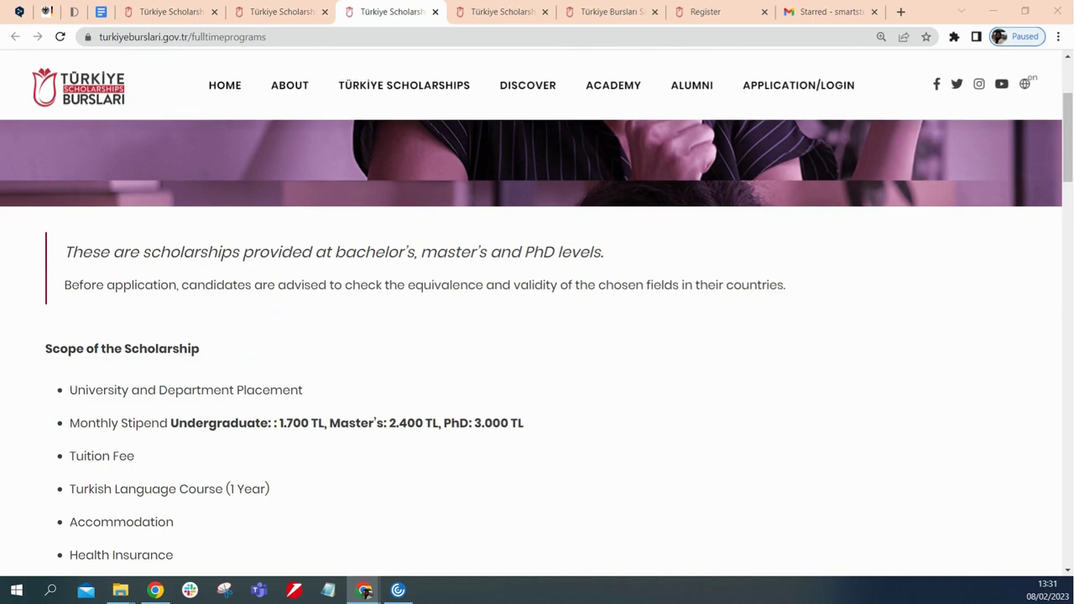
Switch back to the Application Calendar page and read through its schedule
key(ctrl+shift+Tab)
key(ctrl+shift+Tab)
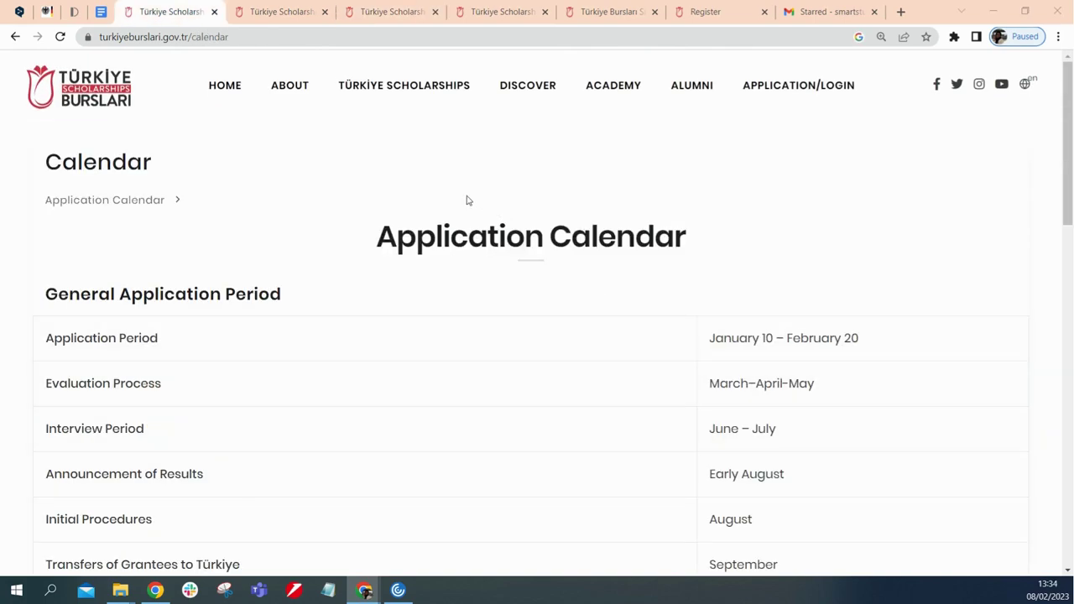
scroll(468, 200, down, 2)
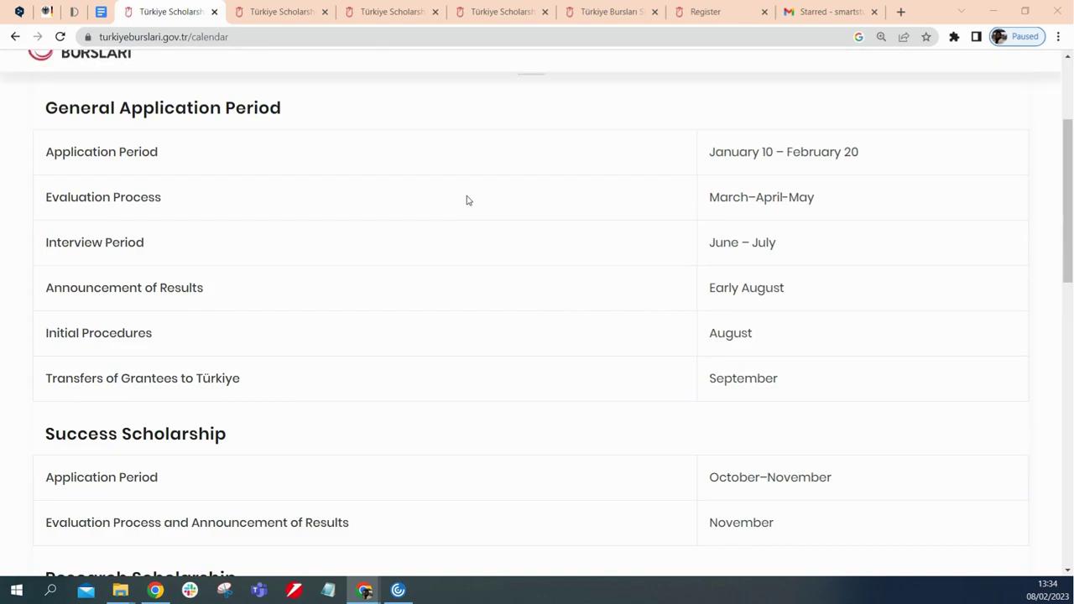
scroll(468, 200, up, 2)
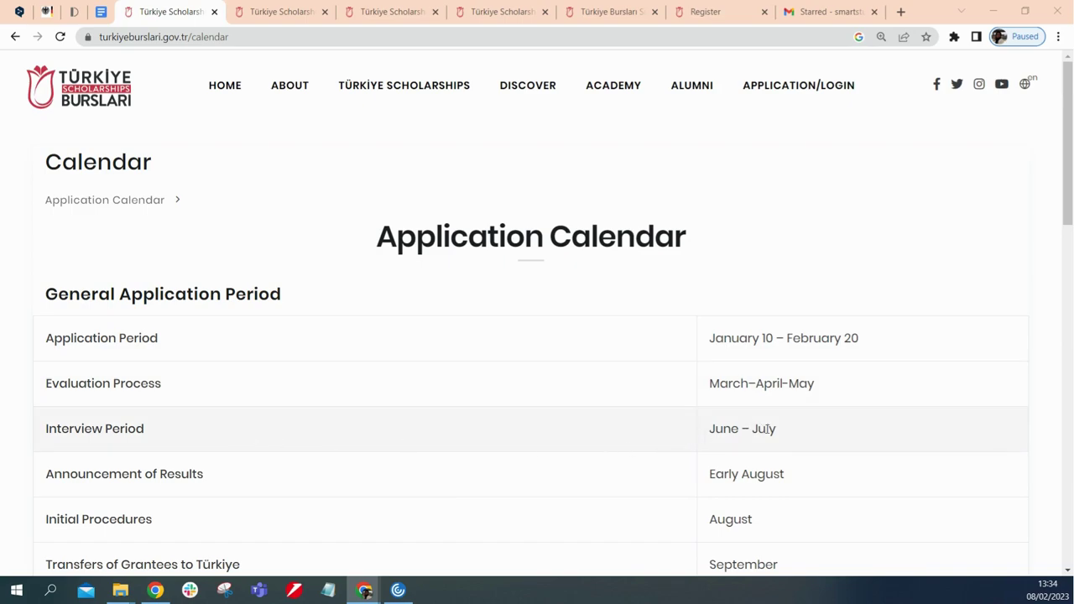
scroll(599, 330, down, 2)
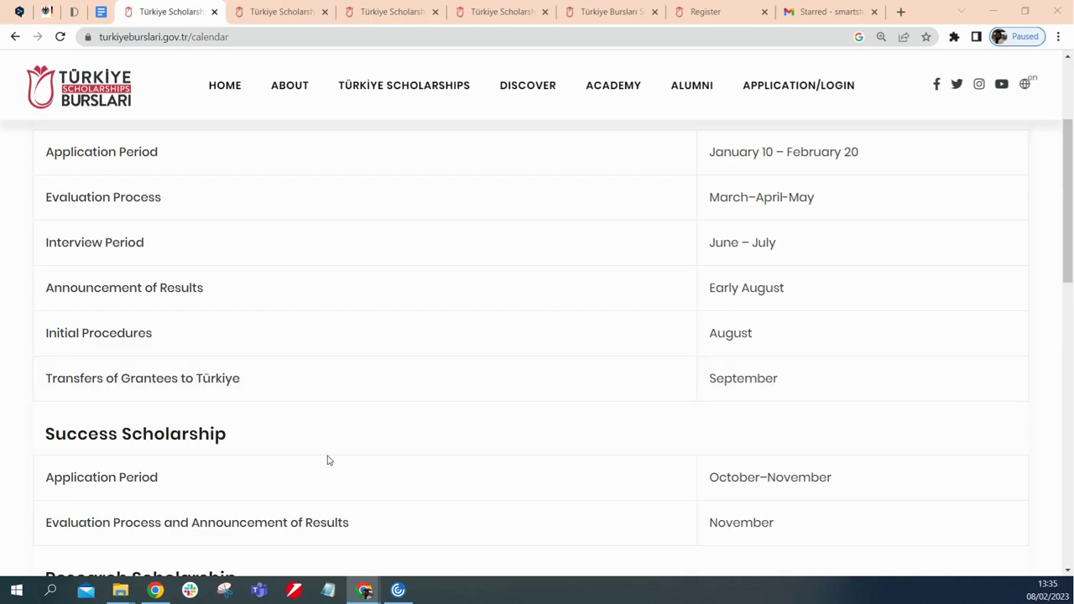
scroll(266, 318, up, 2)
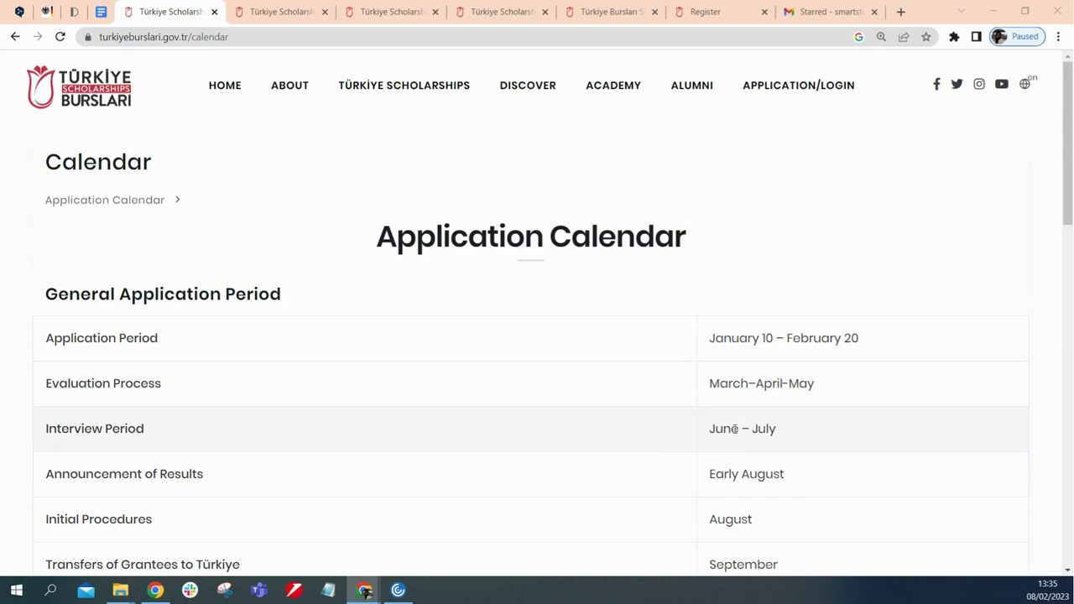
scroll(734, 429, down, 2)
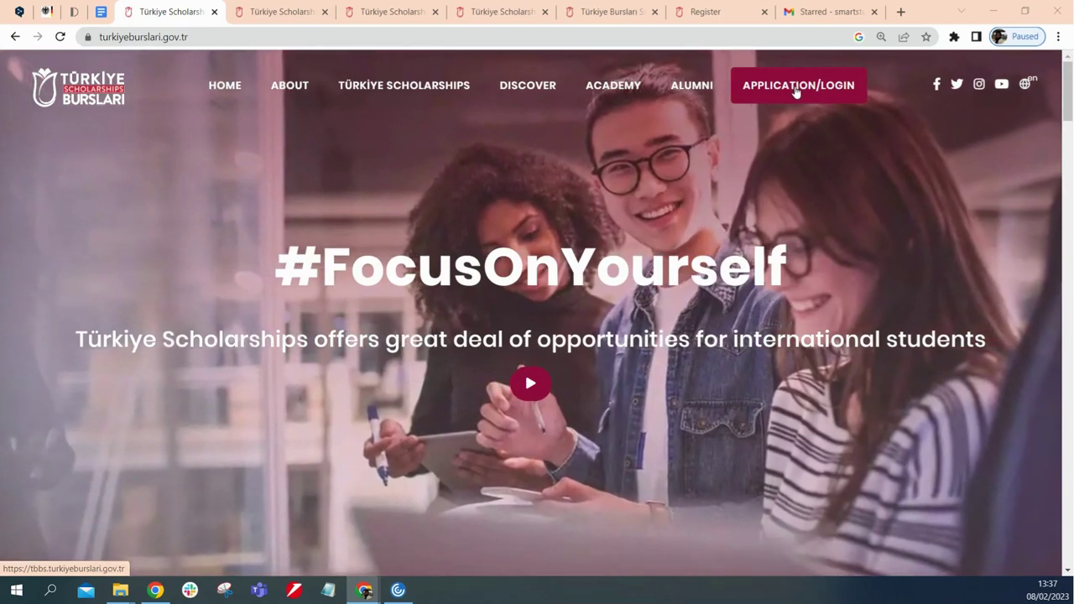
On the TBBS login page, select '30-60 minutes' and zoom the page in
key(ctrl+Tab)
key(ctrl+Tab)
key(ctrl+Tab)
key(ctrl+Tab)
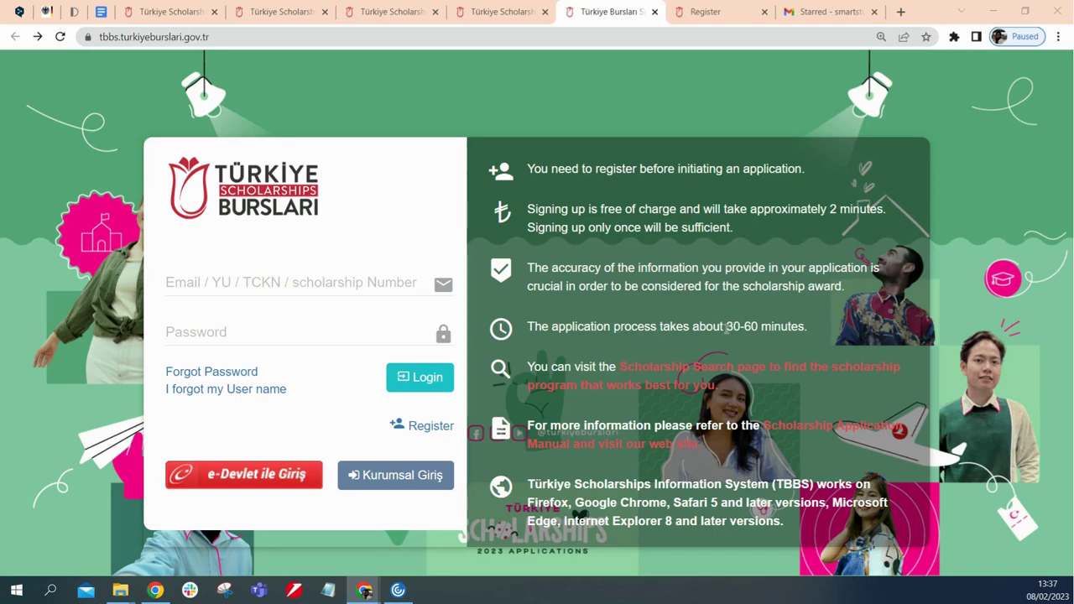
drag(726, 328, 814, 327)
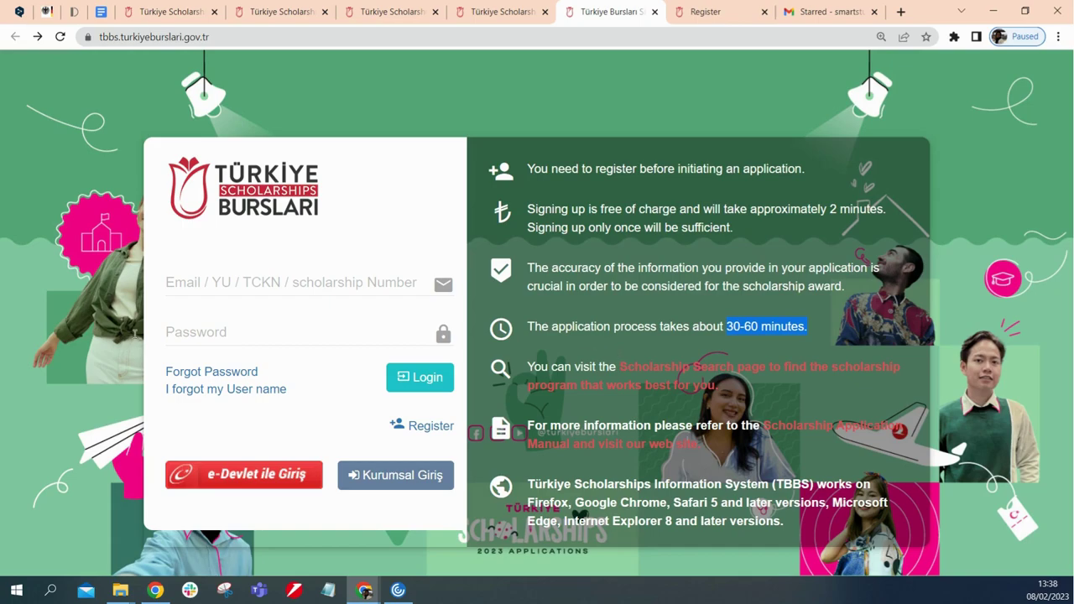
key(ctrl+plus)
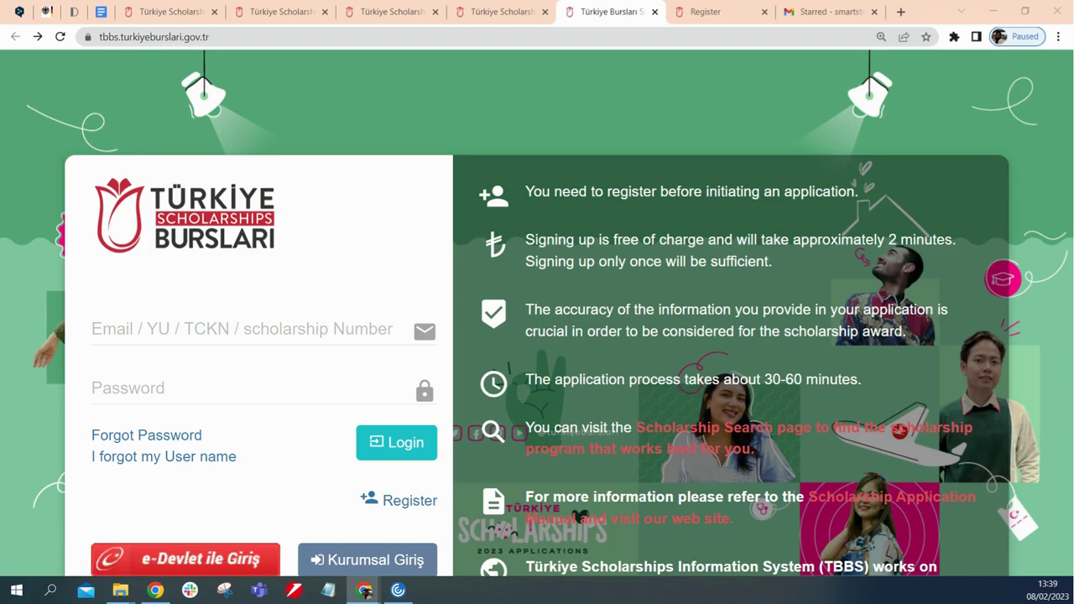
Open the TBBS new account registration form and look over its fields
click(396, 502)
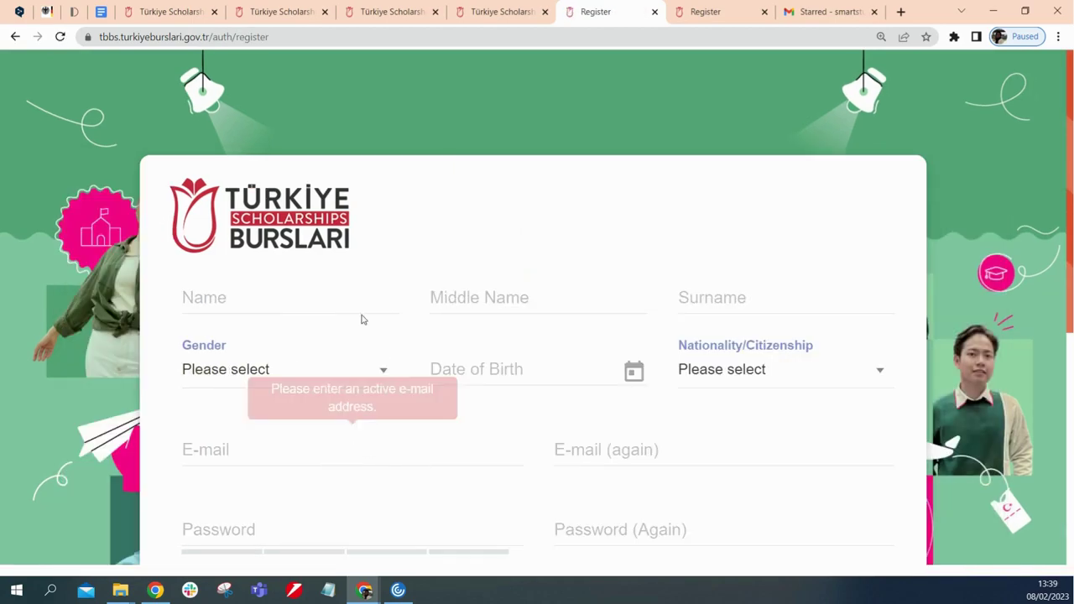
scroll(601, 245, down, 2)
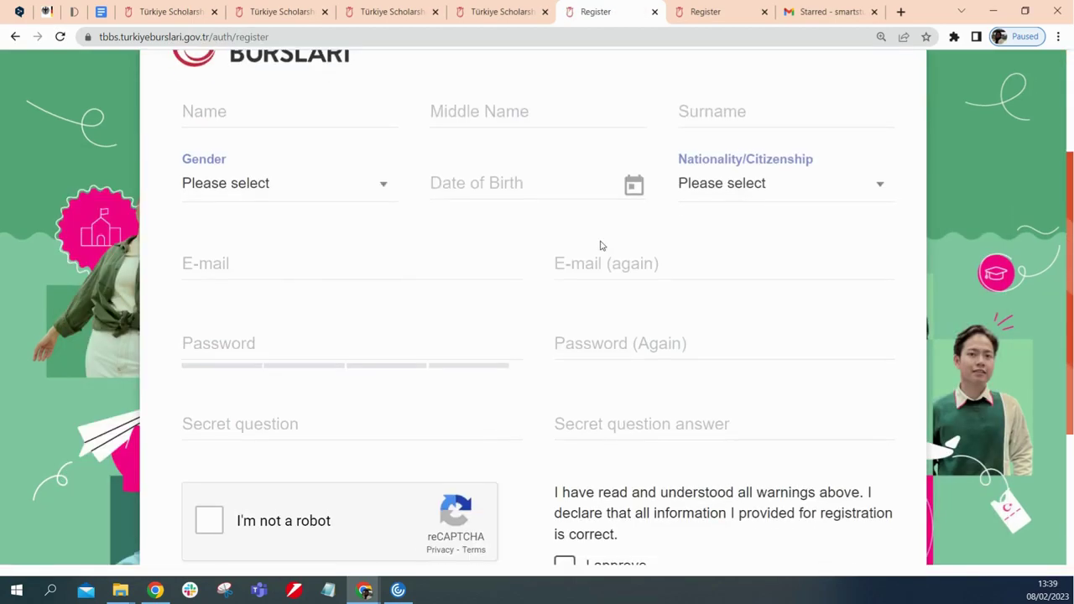
scroll(601, 241, up, 2)
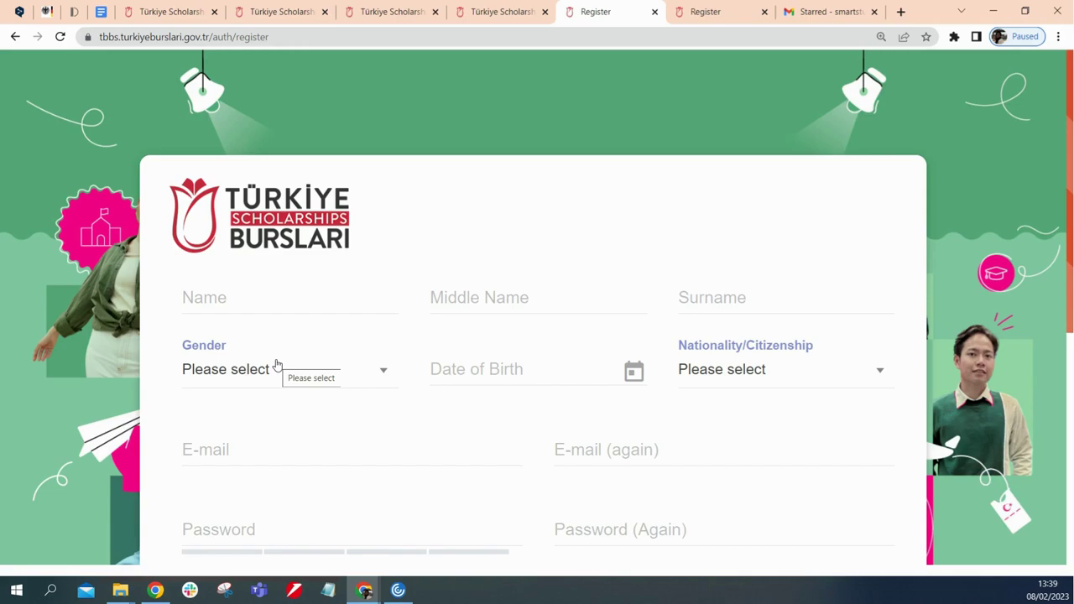
mouse_move(251, 434)
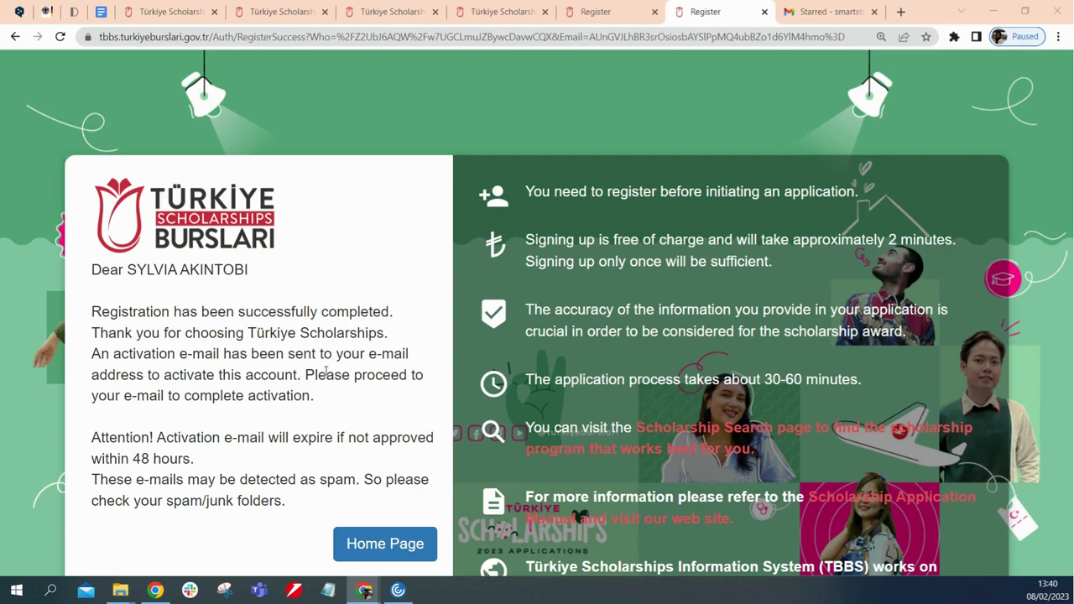
Open the Aktivasyon Bilgisi e-mail in starred Gmail and follow it to the TBBS home page
click(807, 14)
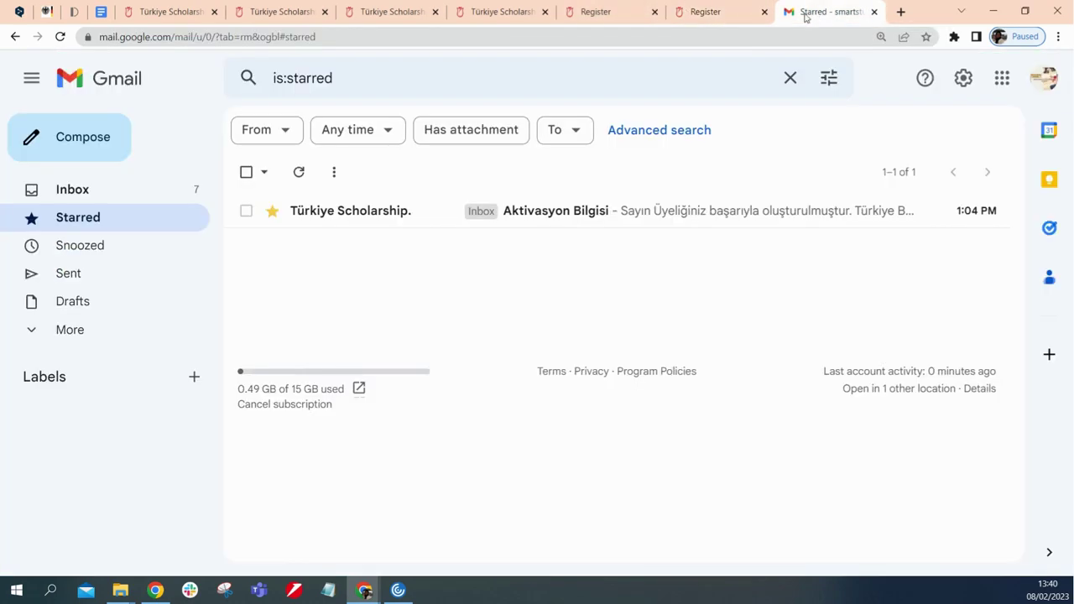
click(550, 216)
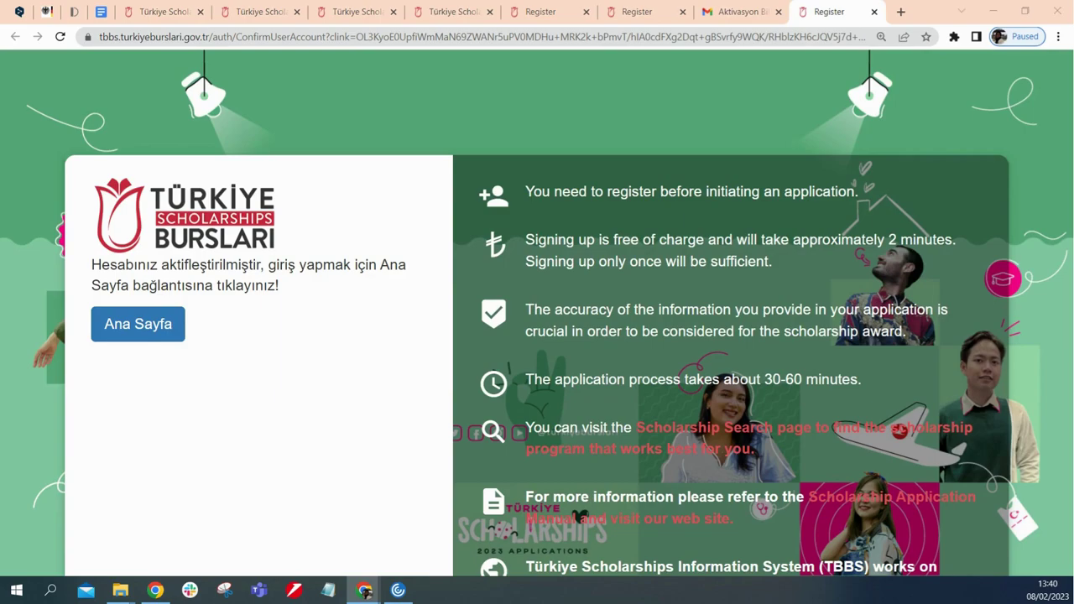
click(154, 335)
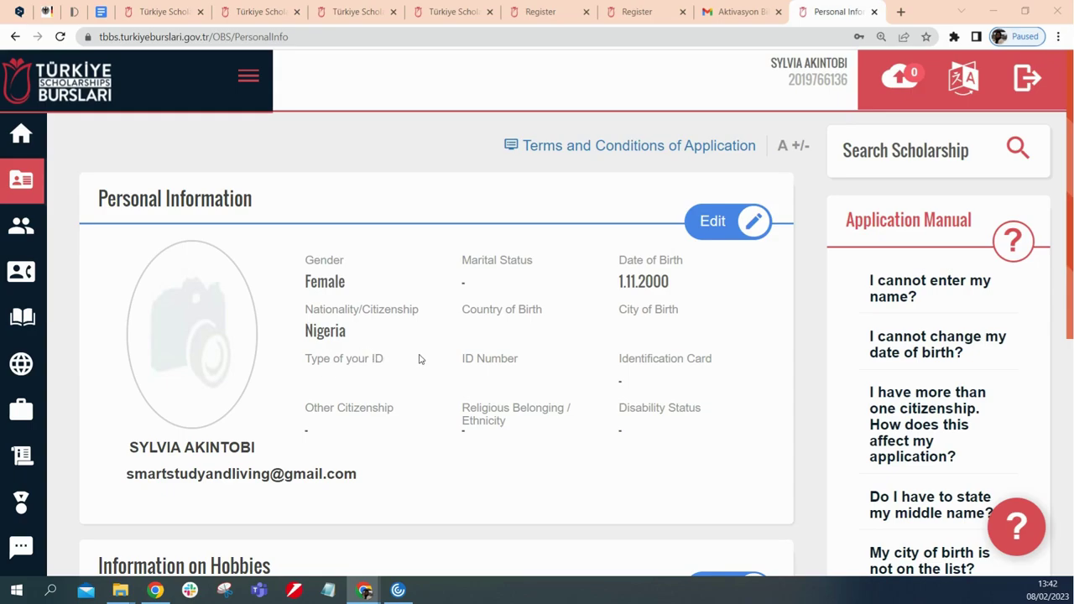
Edit Personal Information, set Marital Status to Single, and browse Ethnicity options without choosing one
click(753, 224)
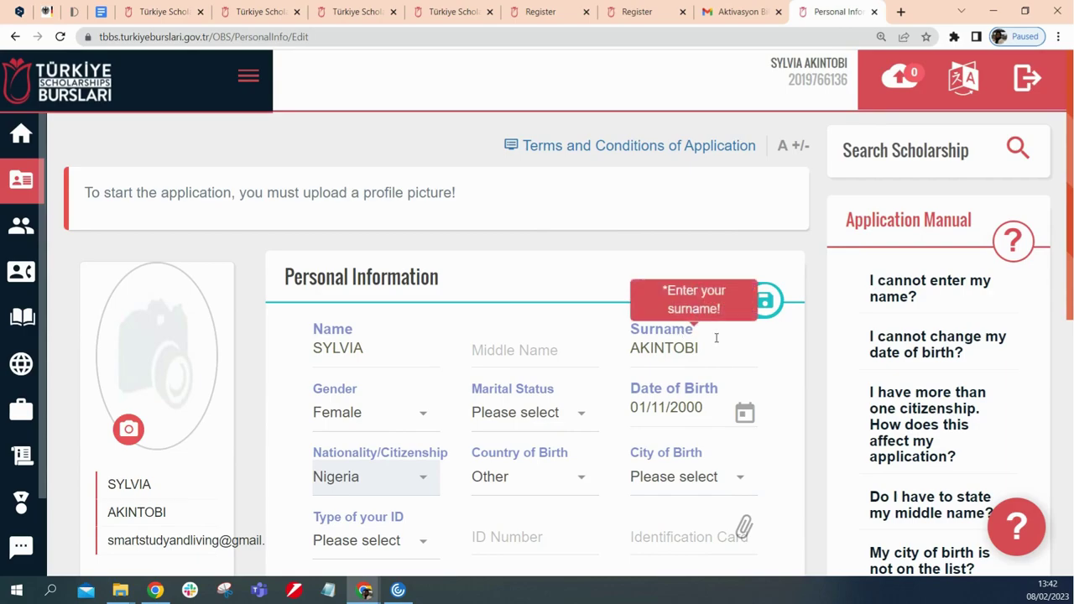
click(576, 418)
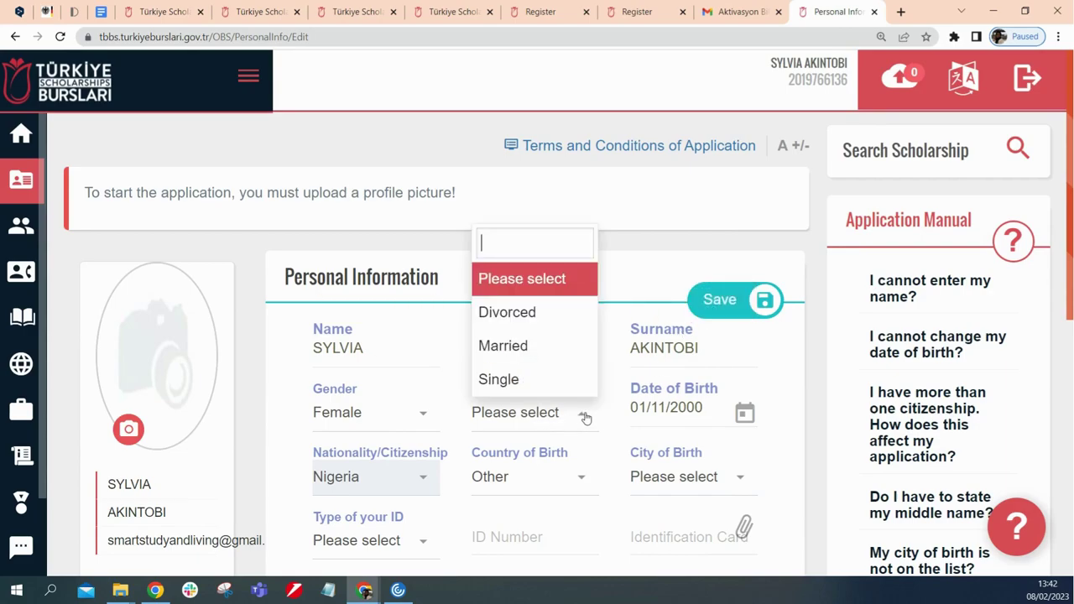
click(532, 379)
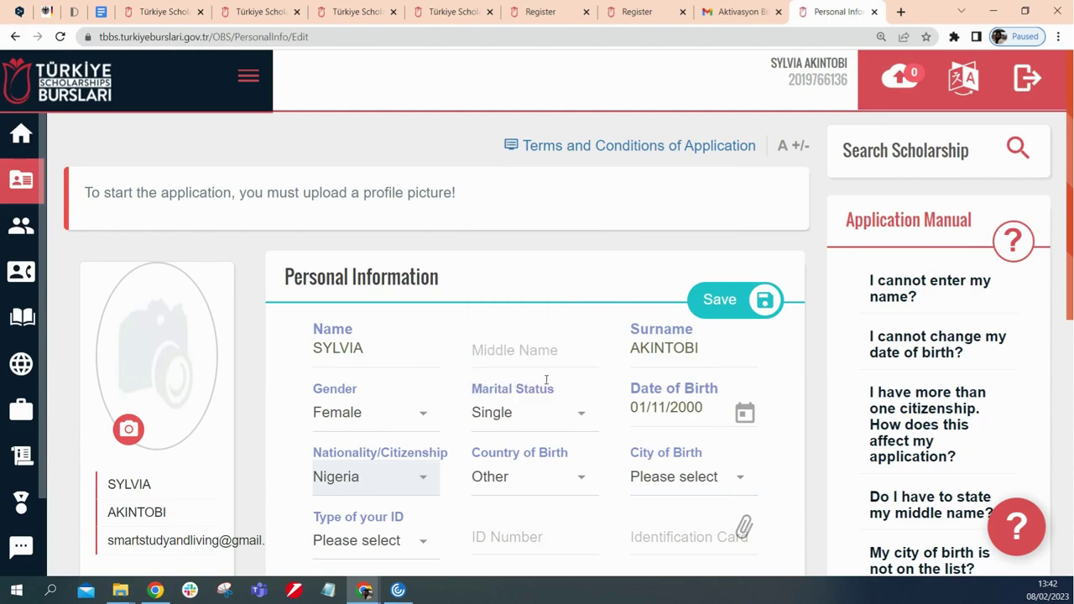
scroll(549, 462, down, 2)
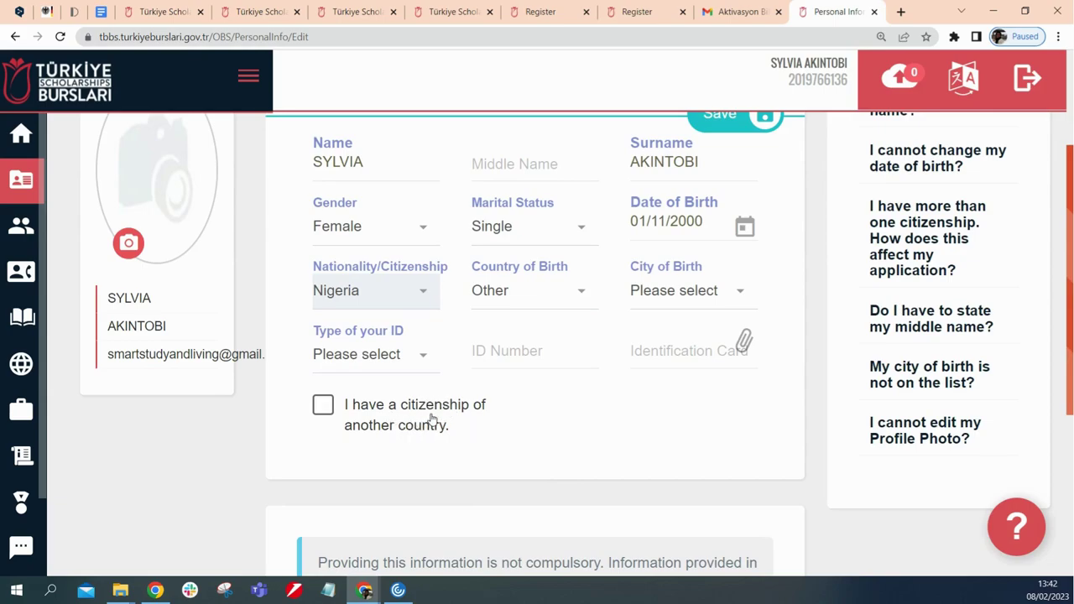
scroll(566, 374, down, 4)
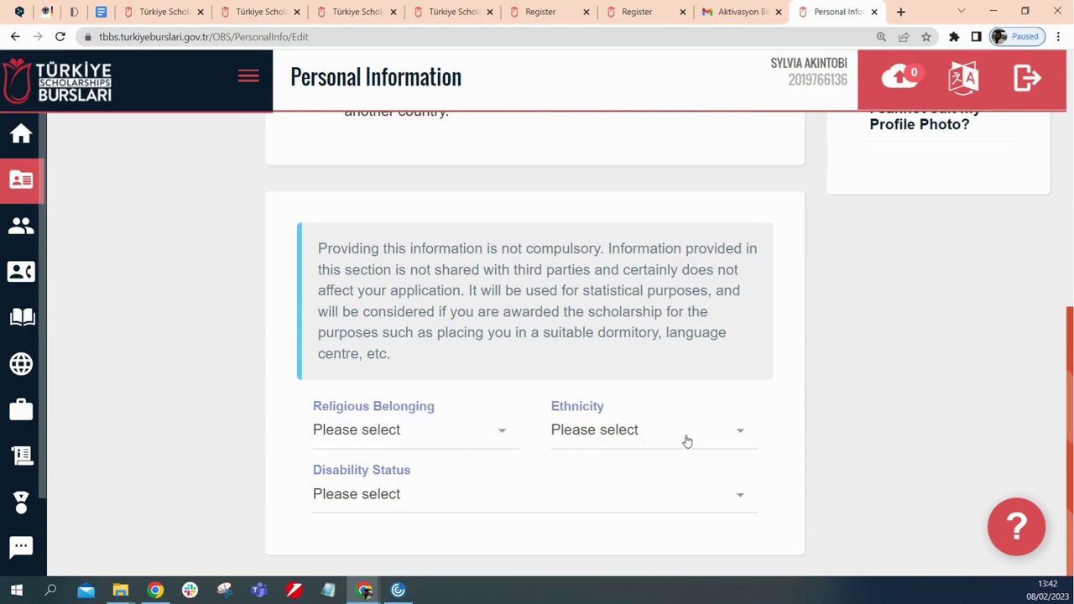
click(625, 432)
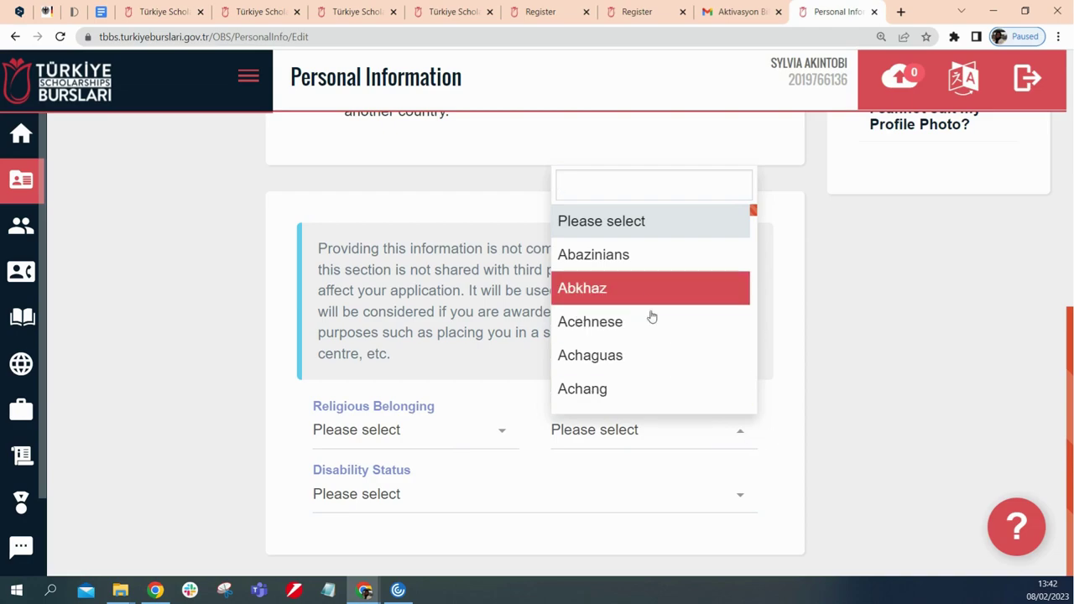
click(787, 425)
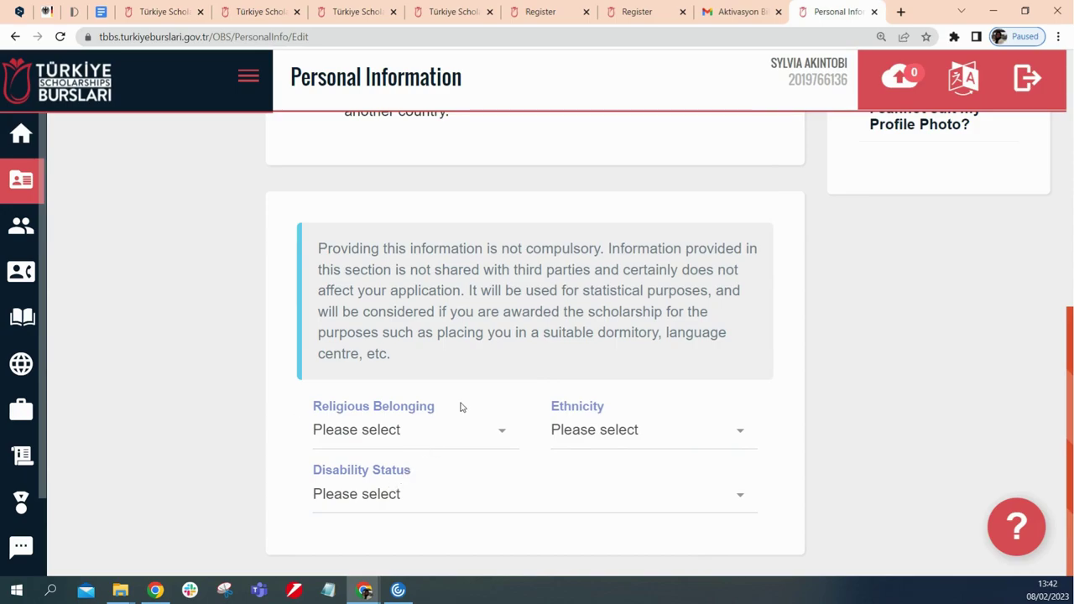
scroll(460, 407, up, 15)
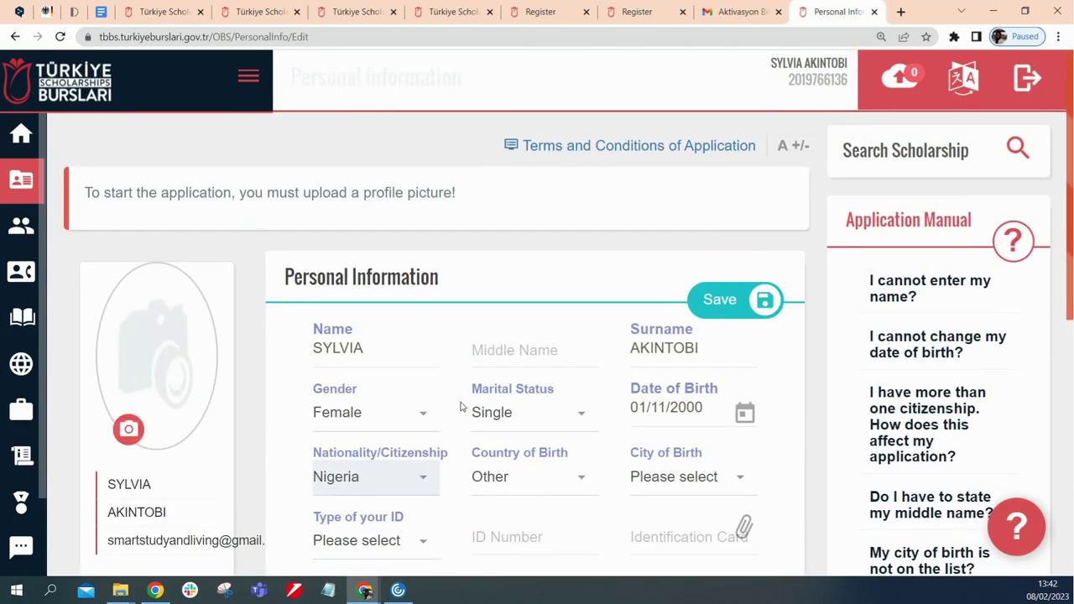
click(724, 304)
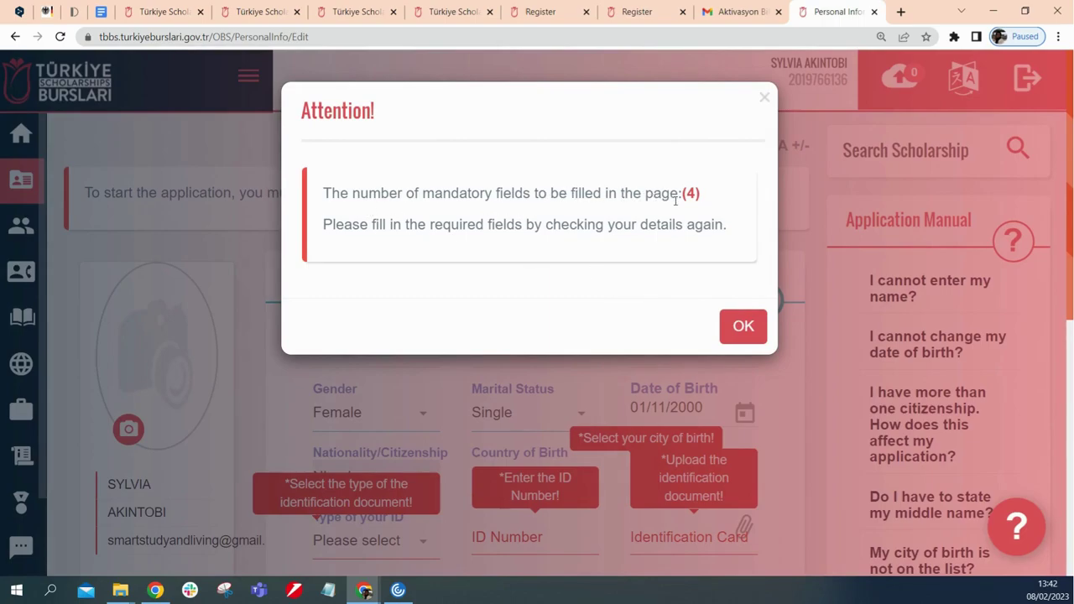
click(743, 329)
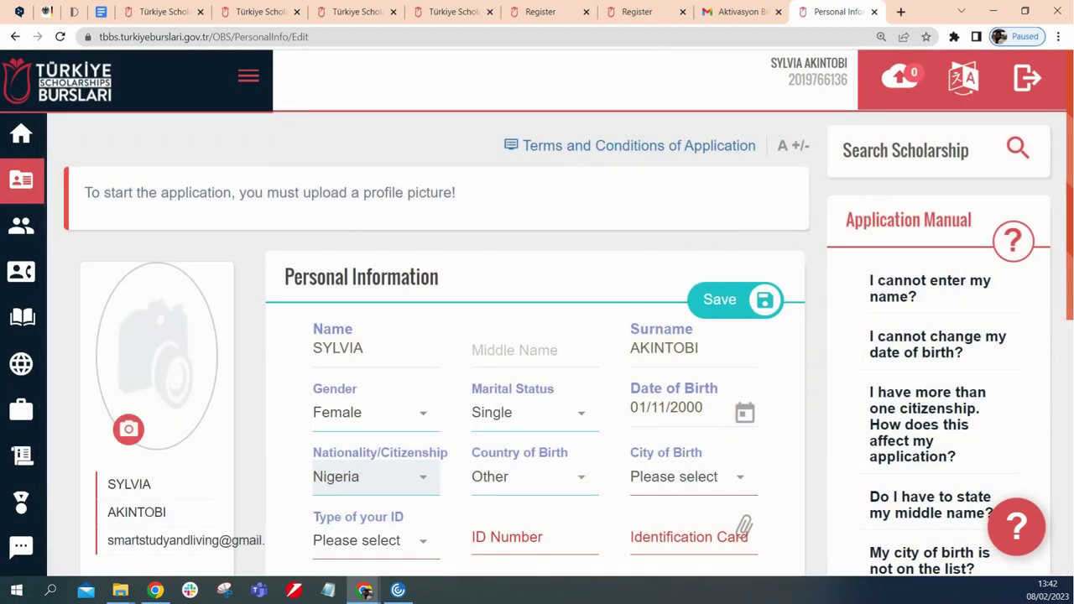
scroll(646, 379, down, 2)
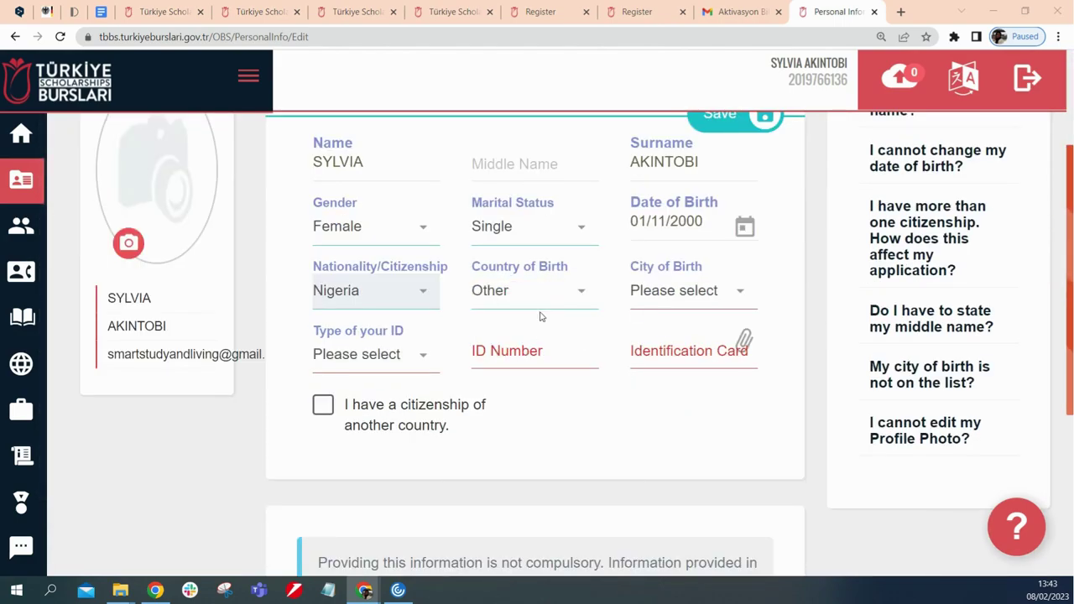
click(424, 359)
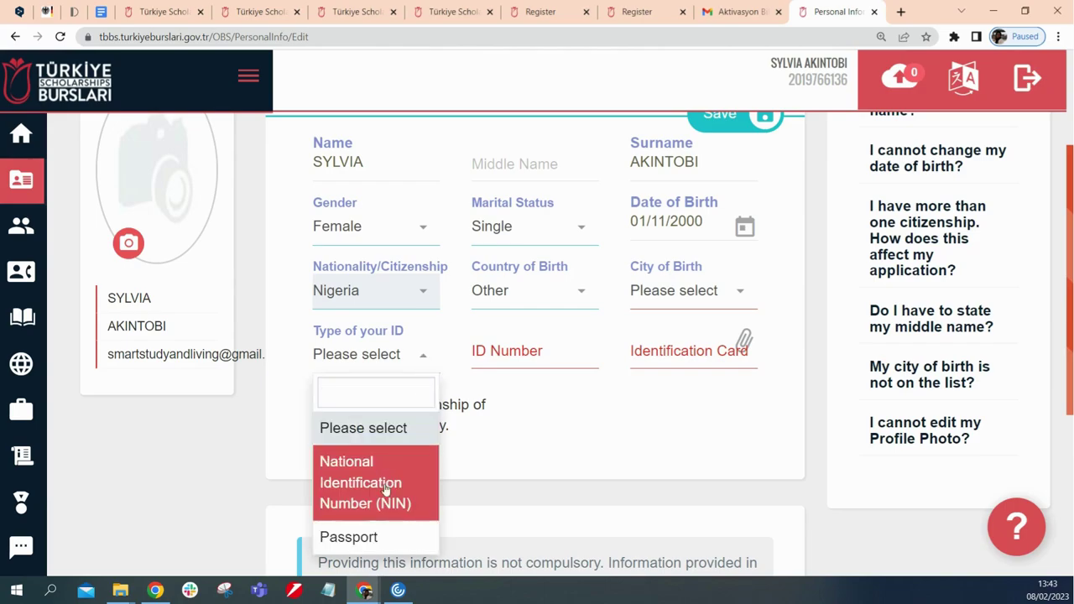
click(369, 544)
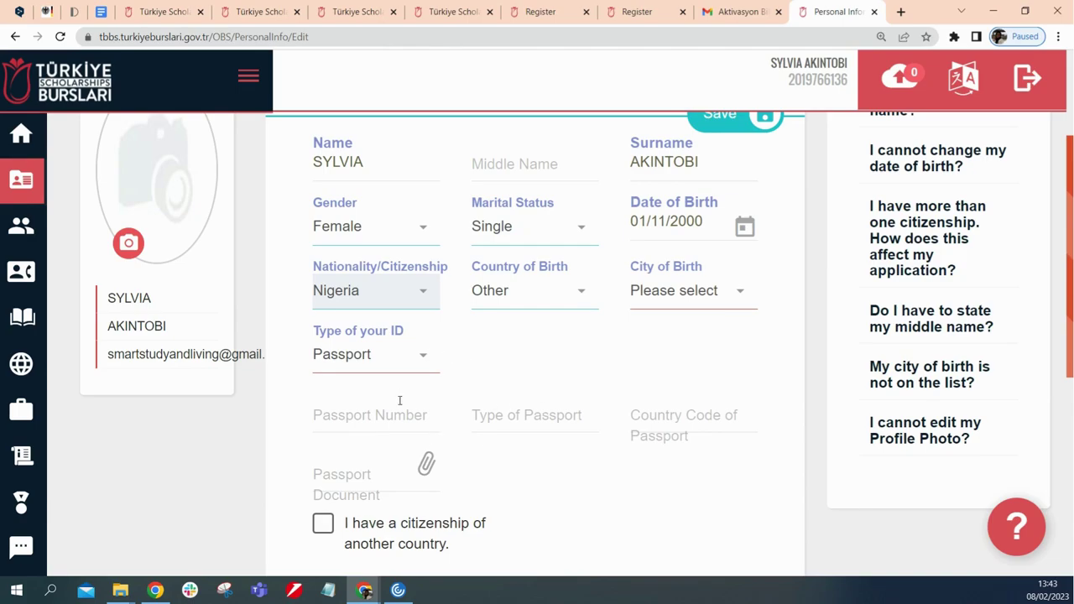
scroll(399, 402, down, 2)
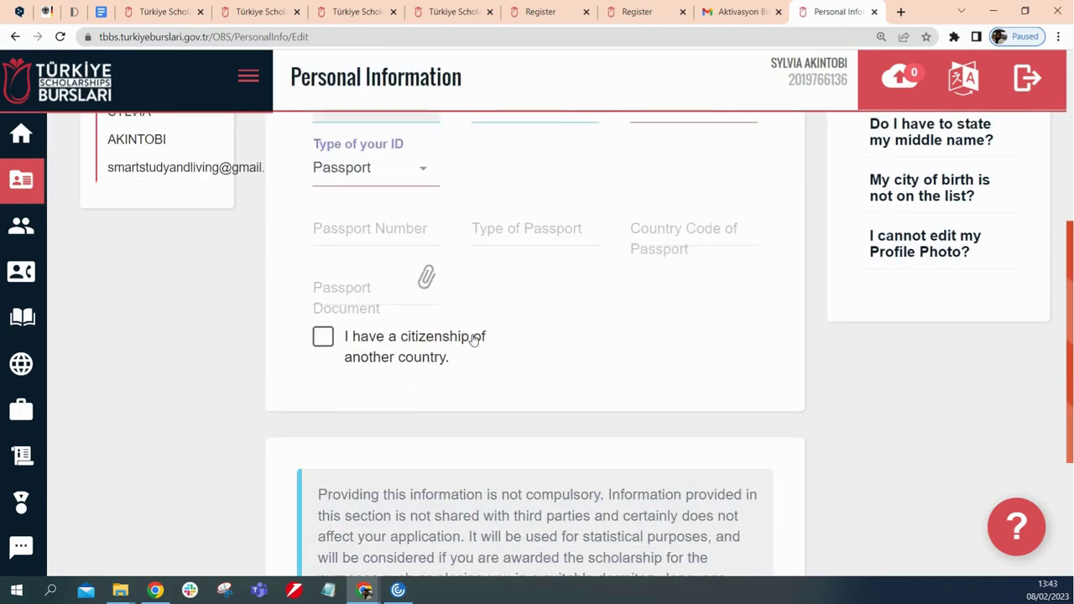
scroll(474, 338, up, 2)
click(669, 291)
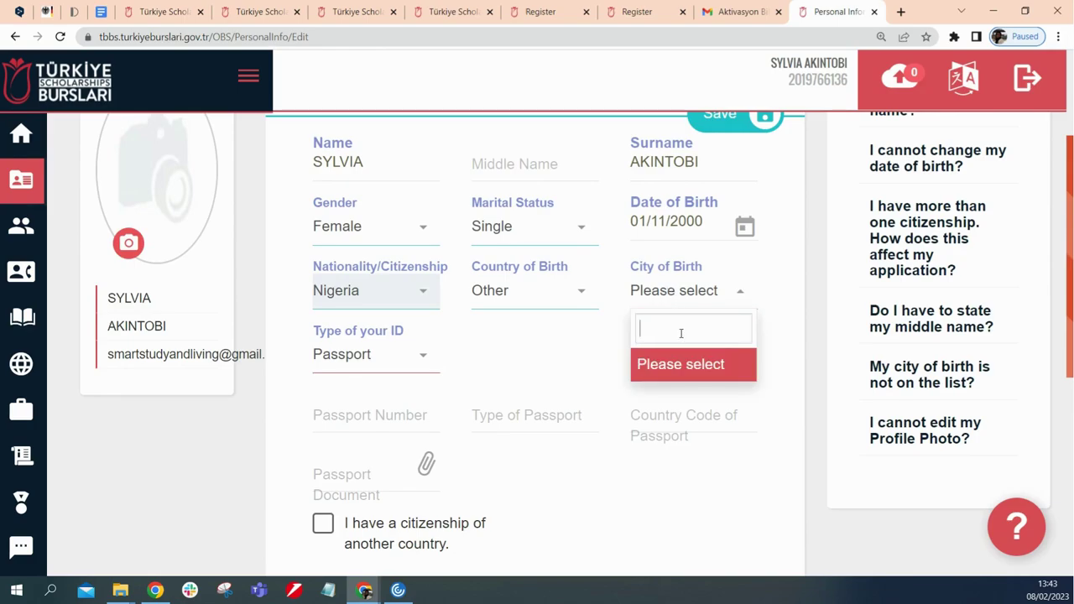
text(lagos)
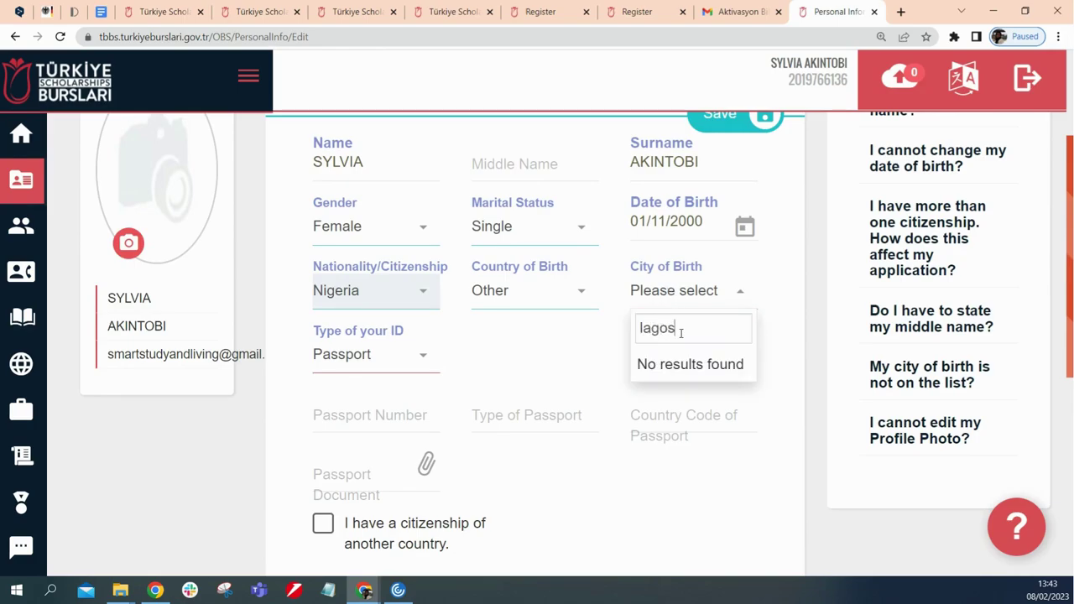
click(791, 333)
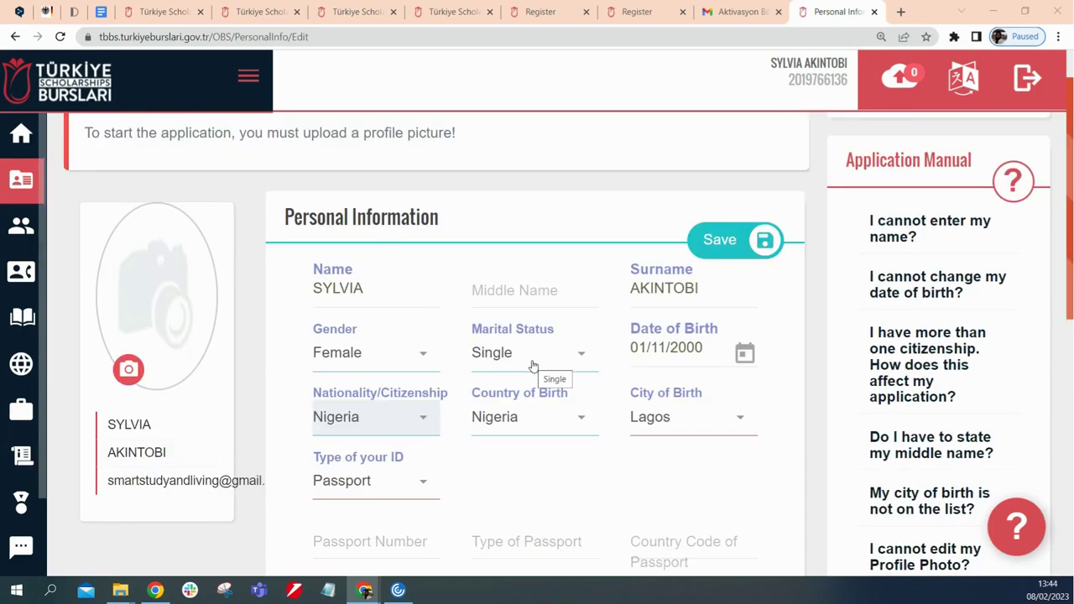
scroll(536, 367, down, 3)
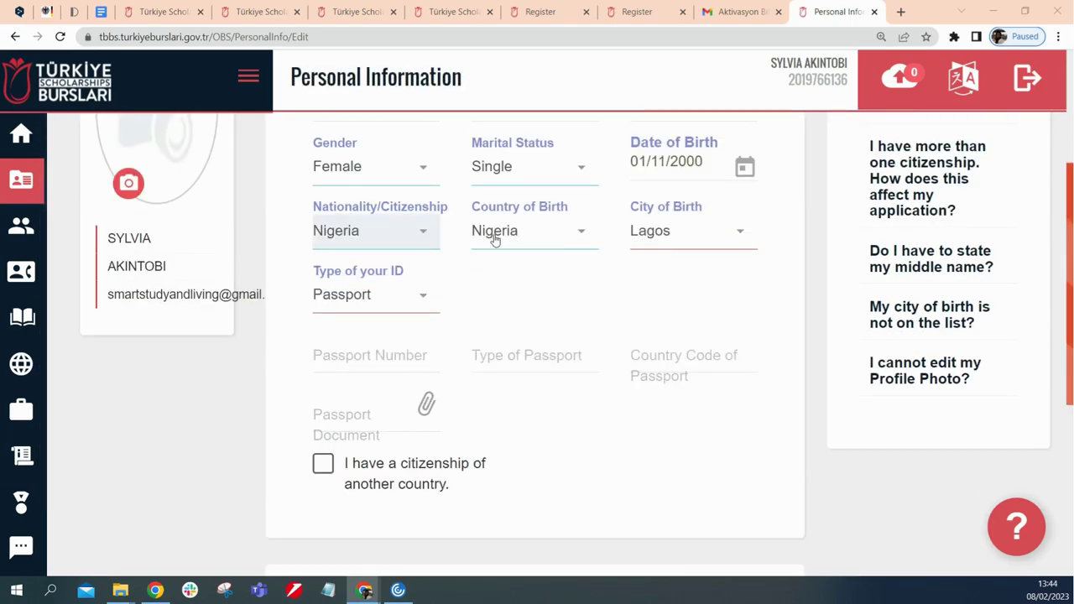
scroll(503, 308, down, 2)
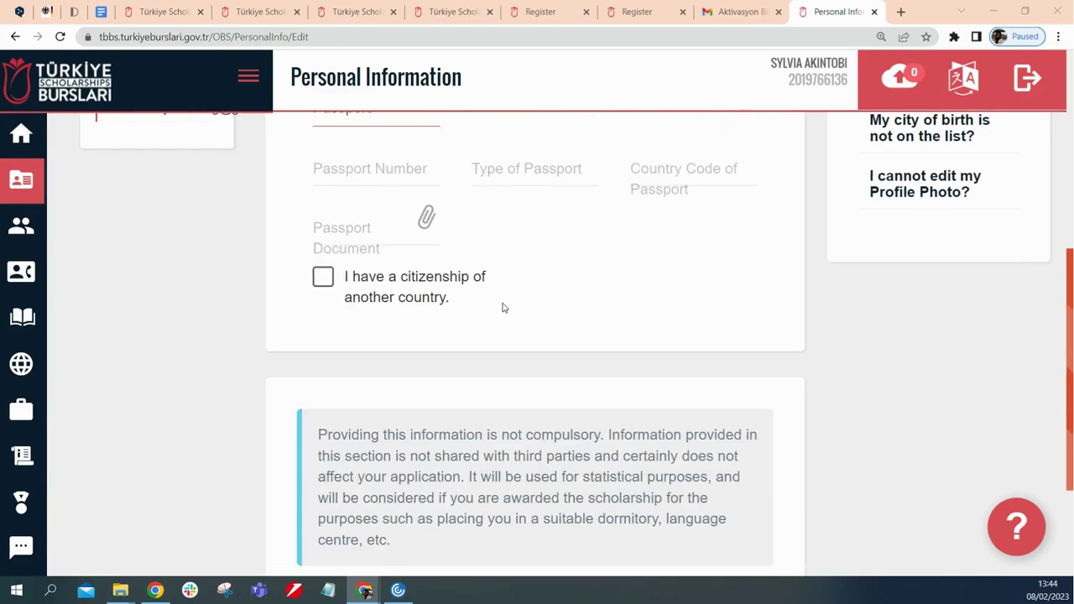
scroll(504, 308, up, 4)
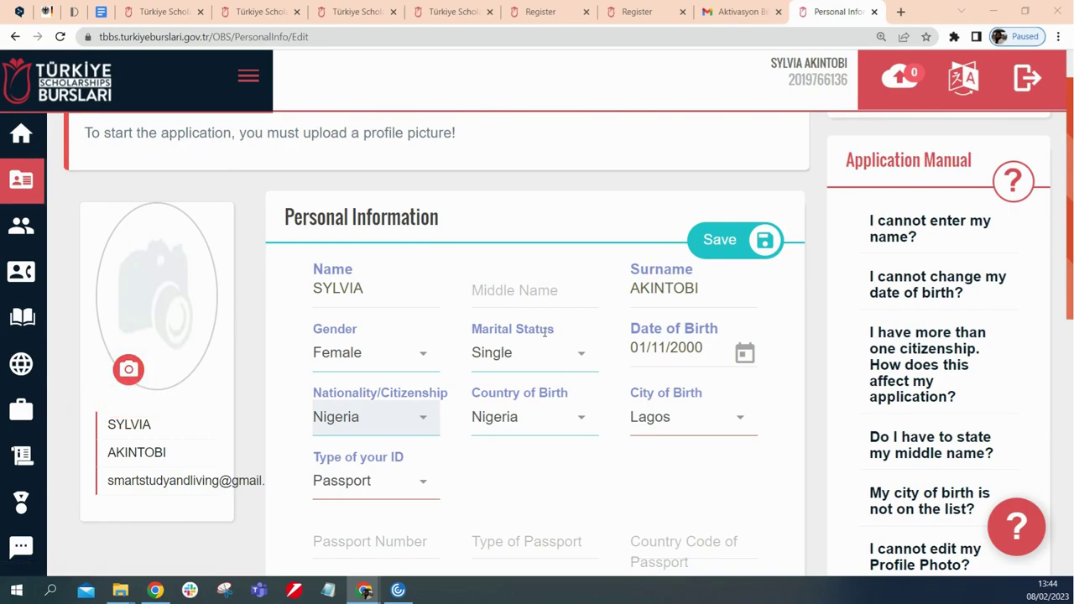
Try saving the personal information, dismiss the missing-fields warning, and locate the empty passport fields
click(726, 250)
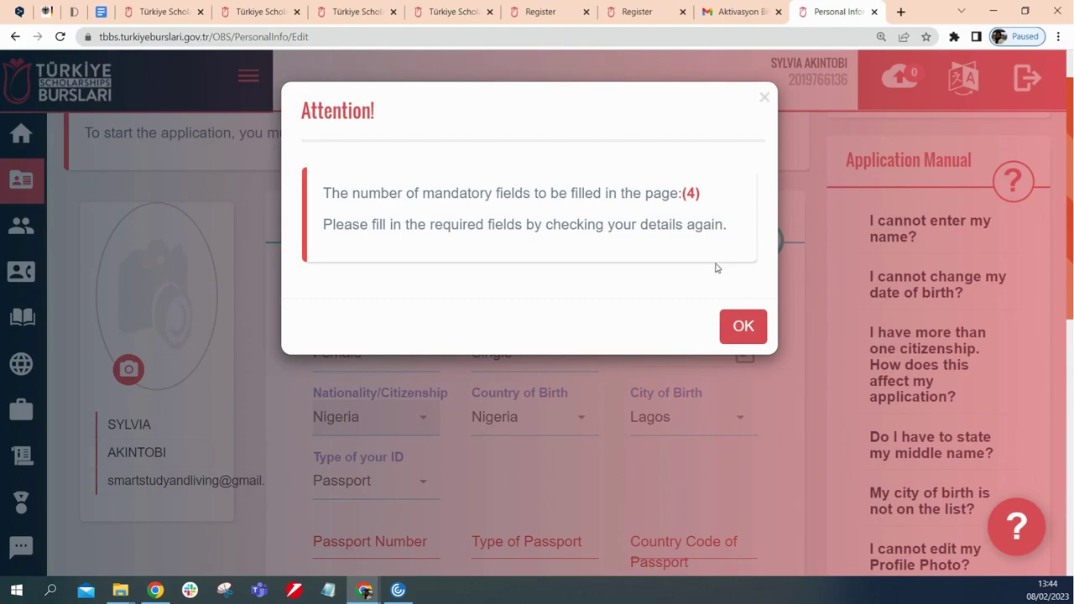
click(742, 327)
scroll(613, 403, down, 2)
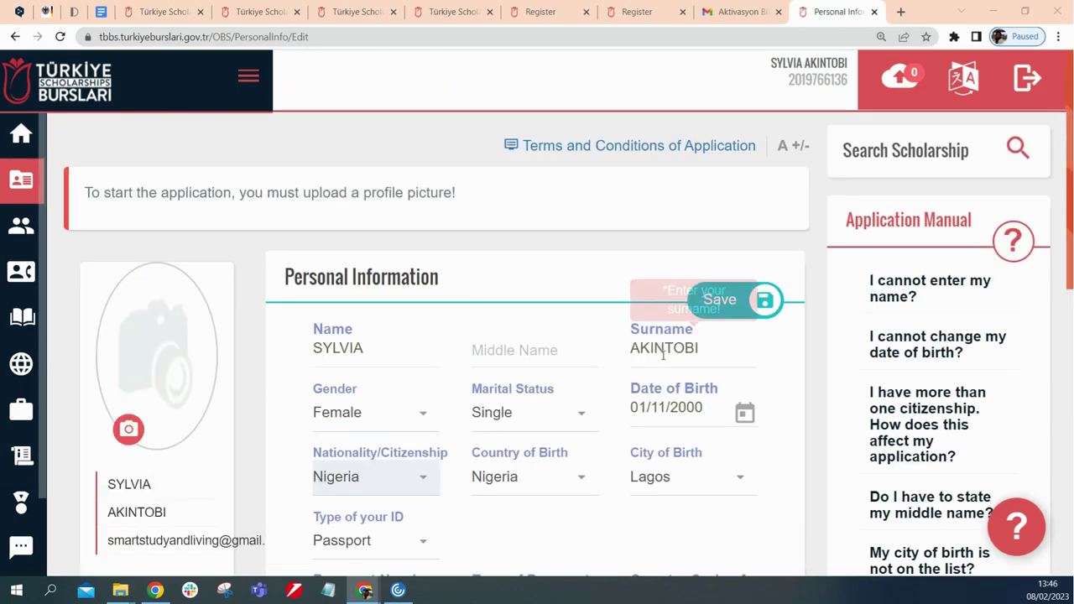
scroll(660, 353, down, 3)
scroll(600, 390, down, 3)
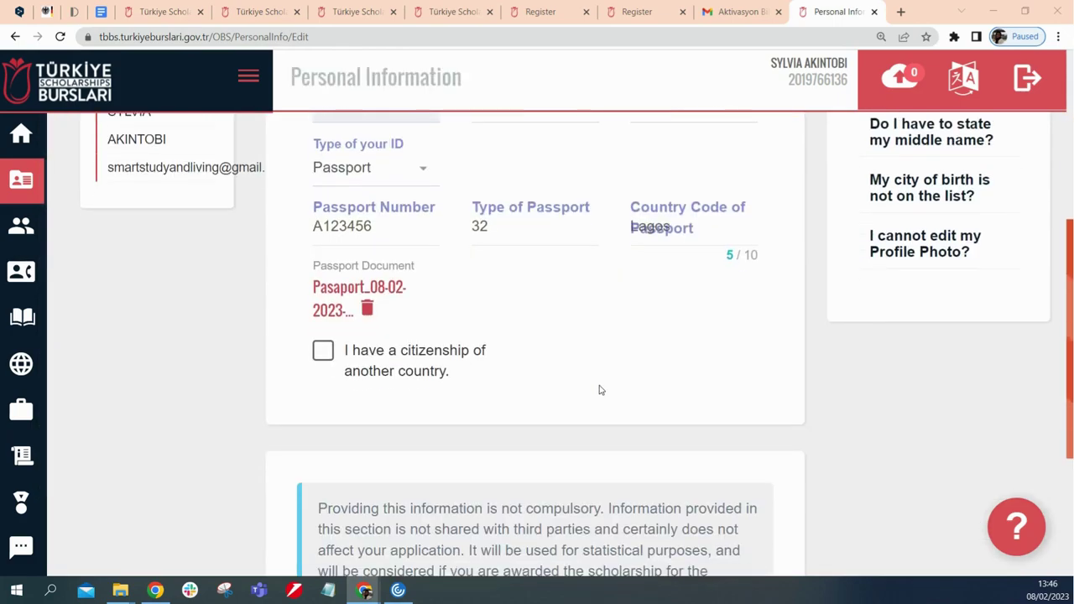
scroll(600, 390, up, 3)
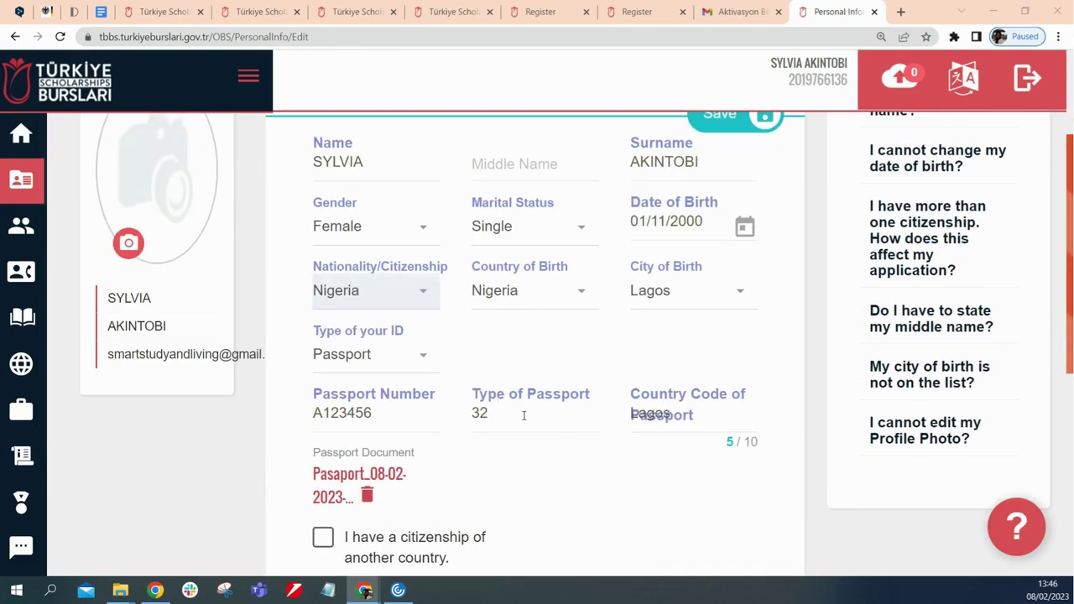
scroll(523, 416, down, 2)
scroll(523, 417, down, 2)
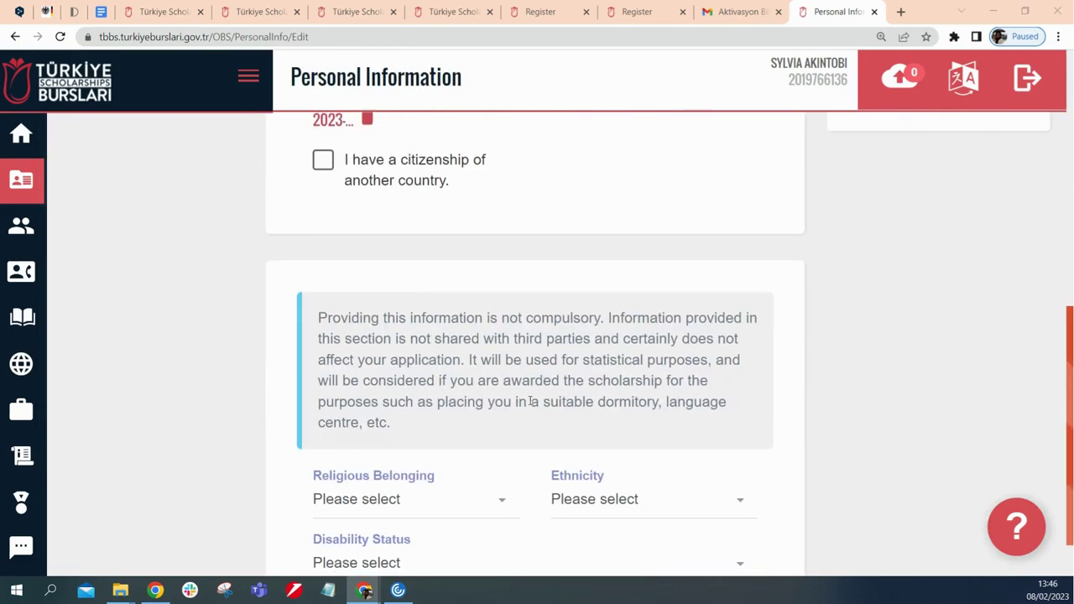
scroll(530, 402, down, 1)
scroll(533, 395, up, 8)
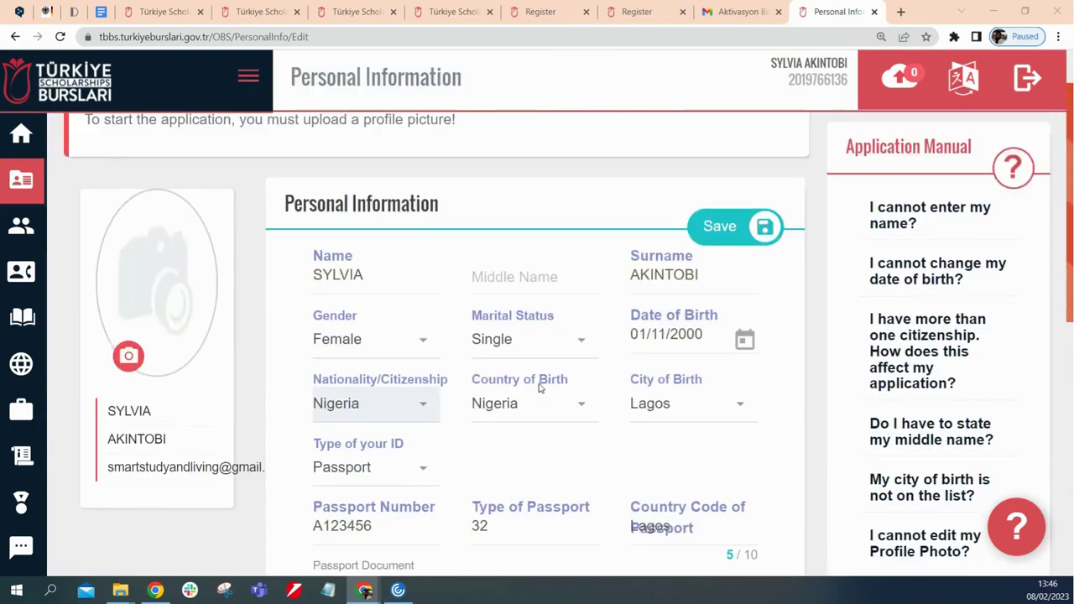
Save the personal information with the passport number, passport type 32 and passport document
click(719, 227)
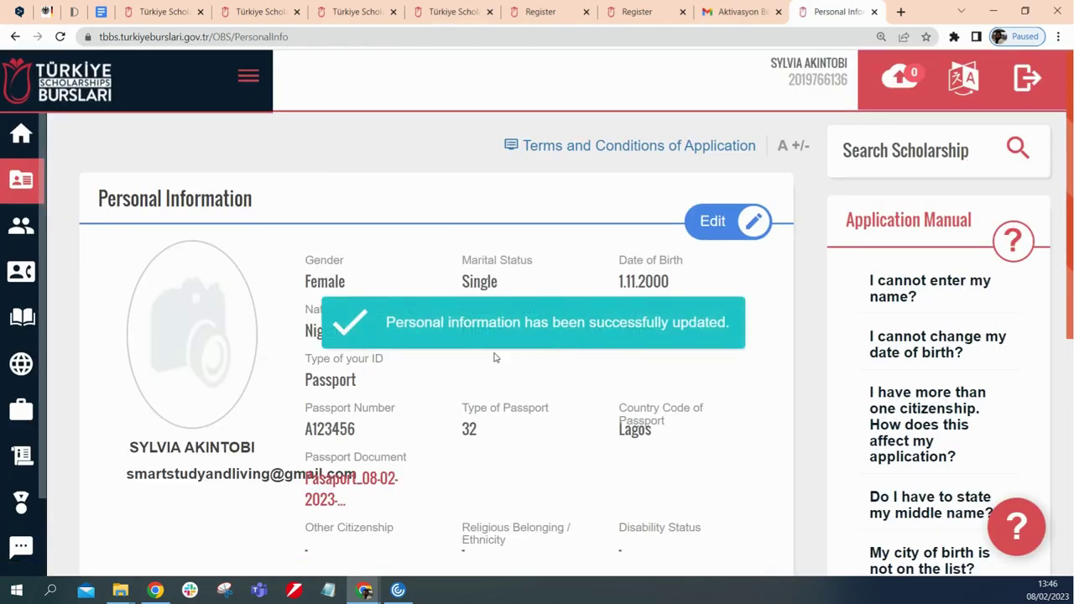
scroll(635, 374, down, 2)
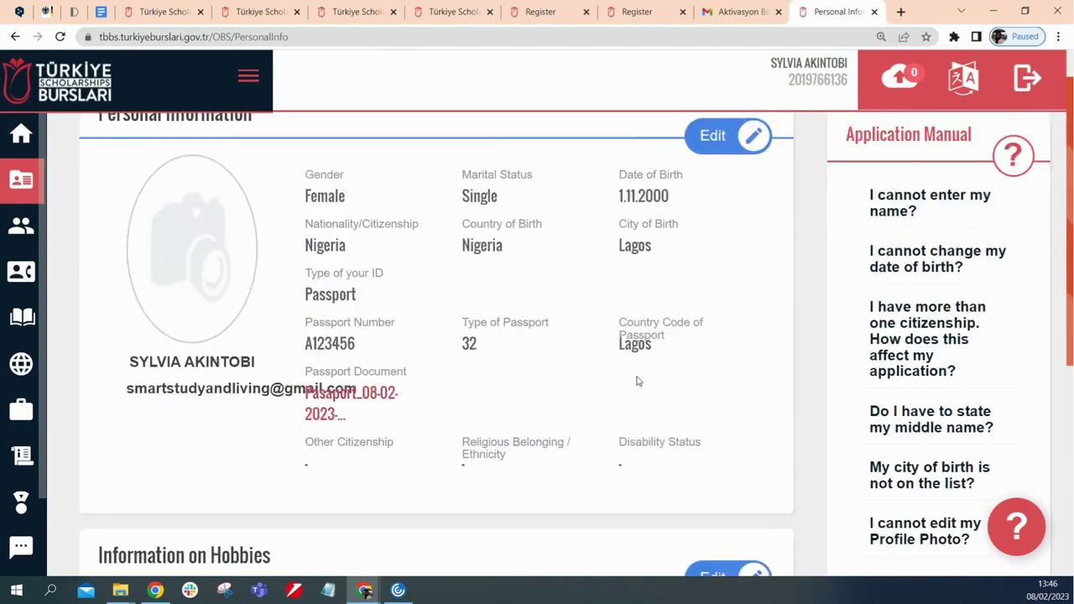
scroll(581, 365, down, 2)
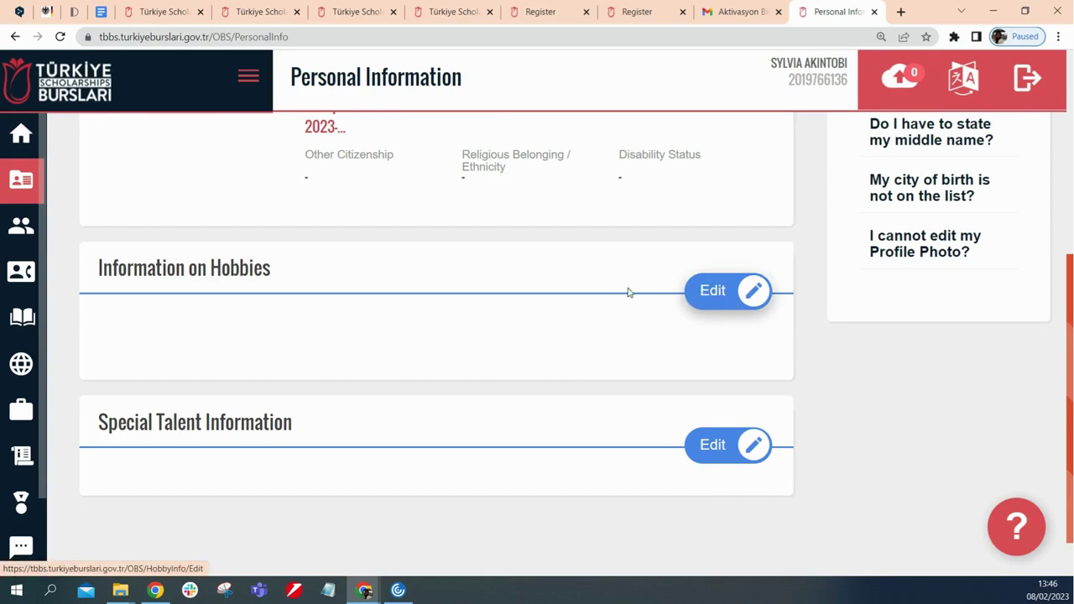
Edit the hobbies to tick Automotive, Astrology and Animal, then attempt to save
click(717, 301)
scroll(600, 377, down, 2)
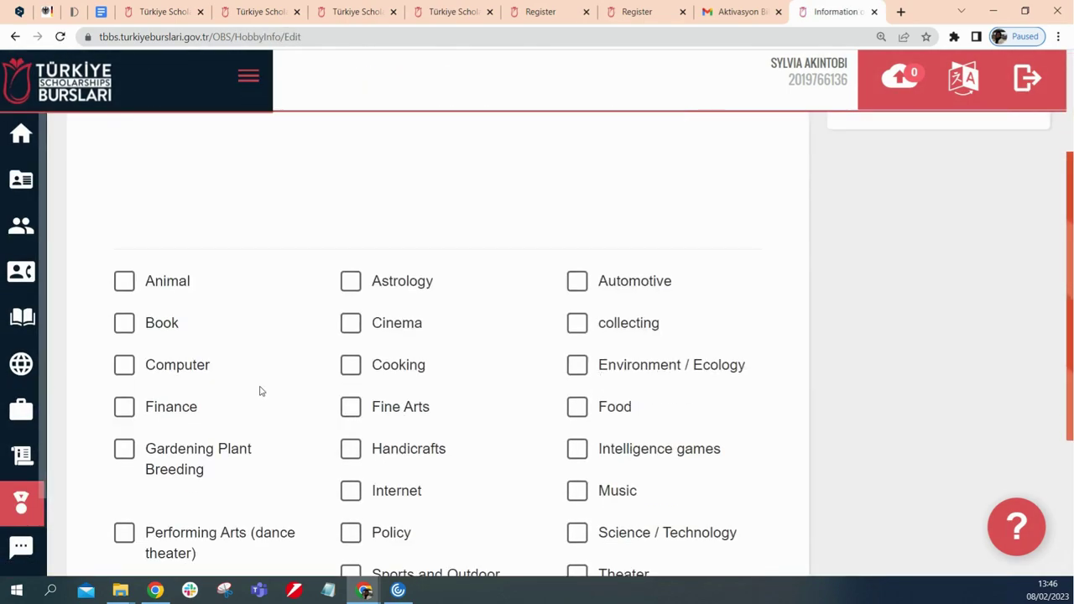
scroll(346, 361, up, 2)
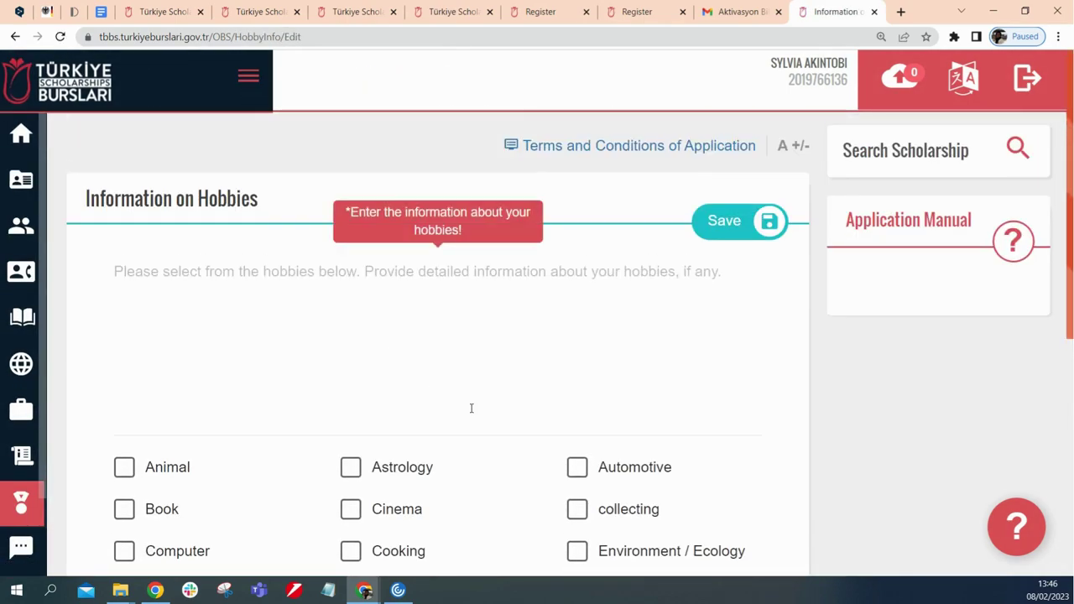
scroll(472, 409, down, 4)
scroll(473, 412, up, 2)
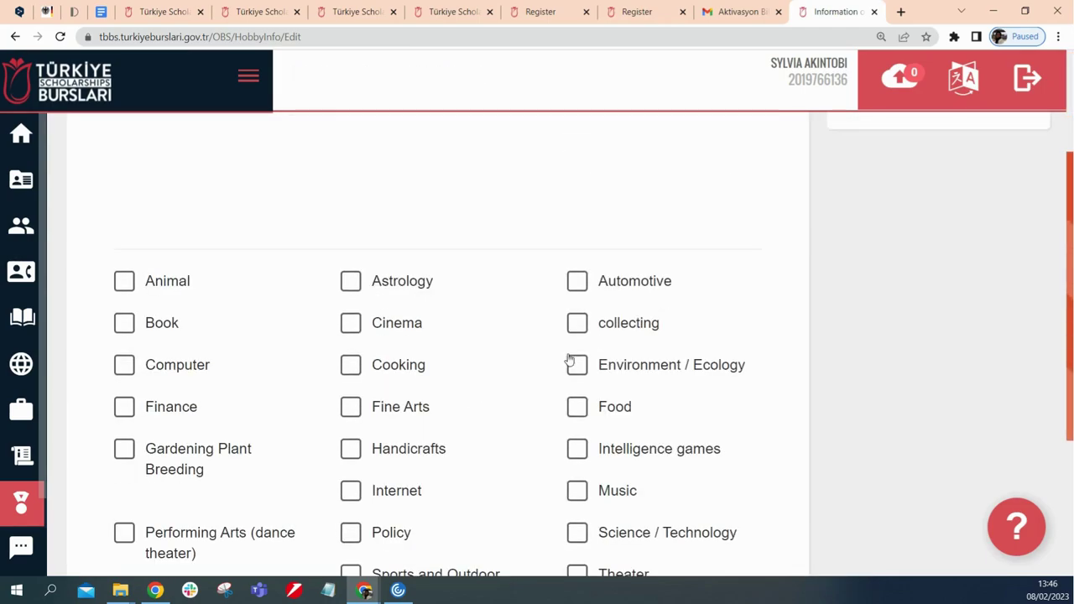
click(575, 291)
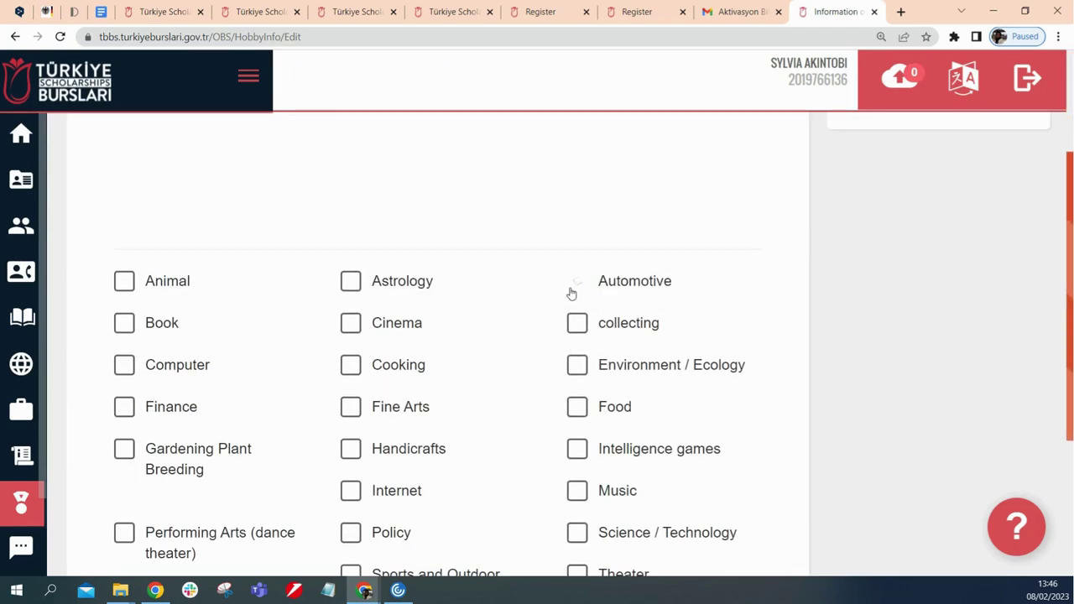
click(352, 290)
click(125, 283)
scroll(621, 369, down, 1)
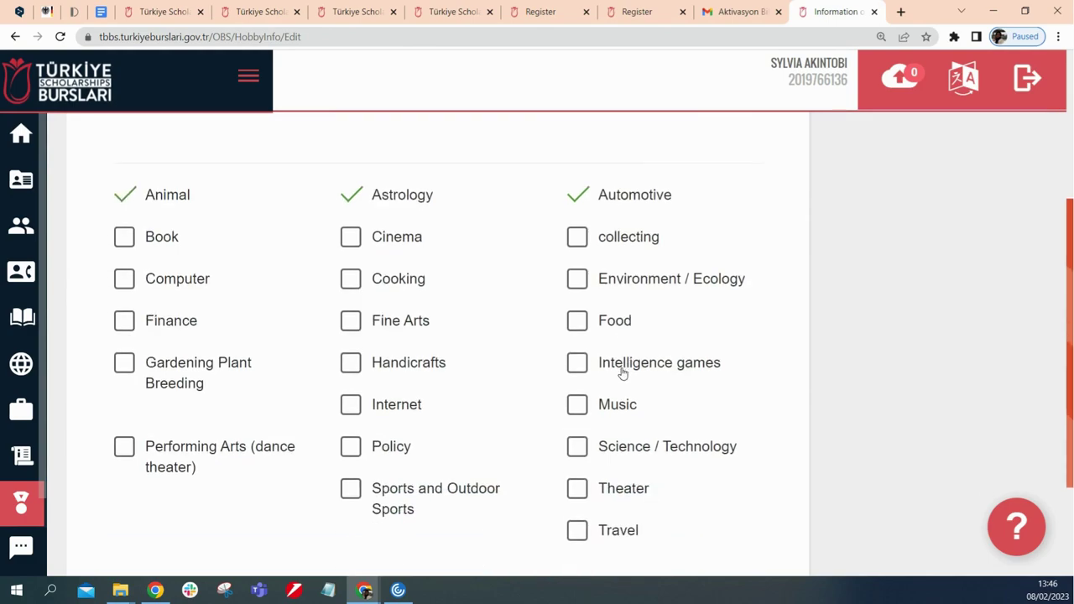
scroll(624, 372, down, 1)
scroll(626, 365, up, 5)
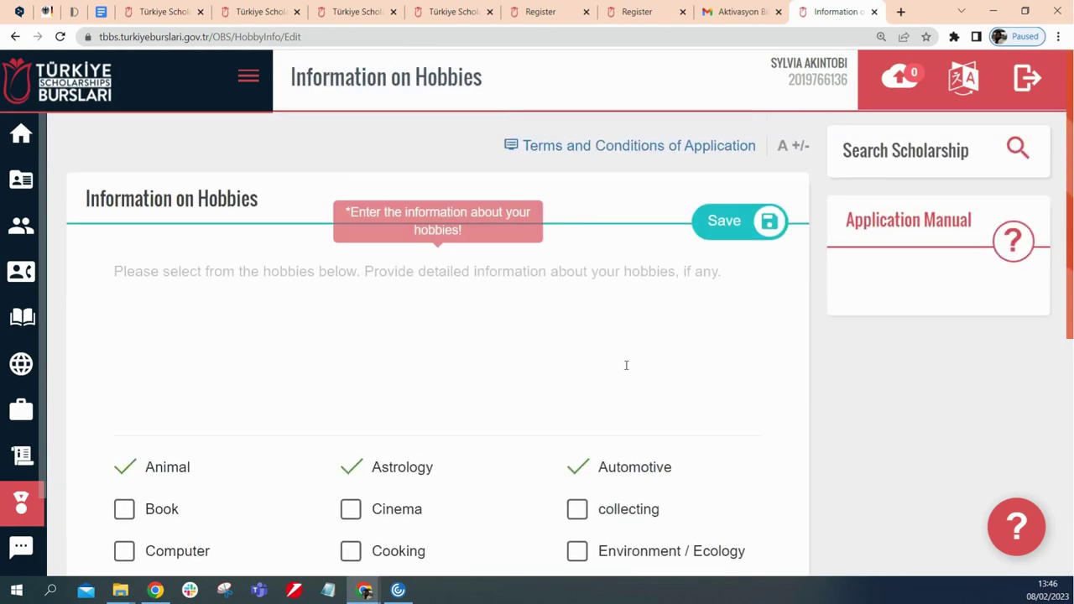
click(740, 238)
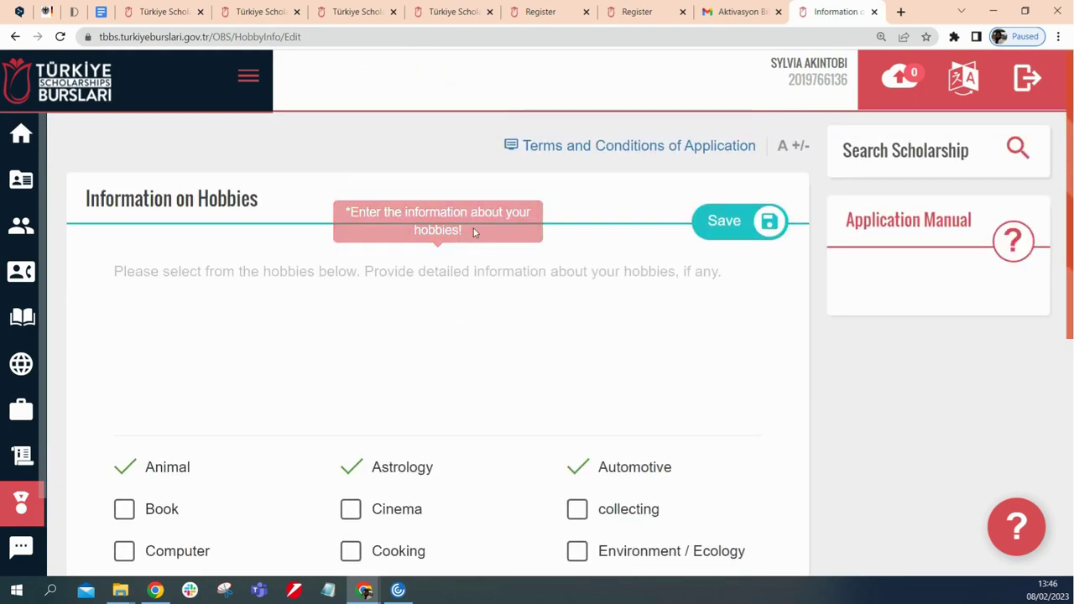
Enter the description 'I love animals' and save the hobbies information
mouse_move(420, 277)
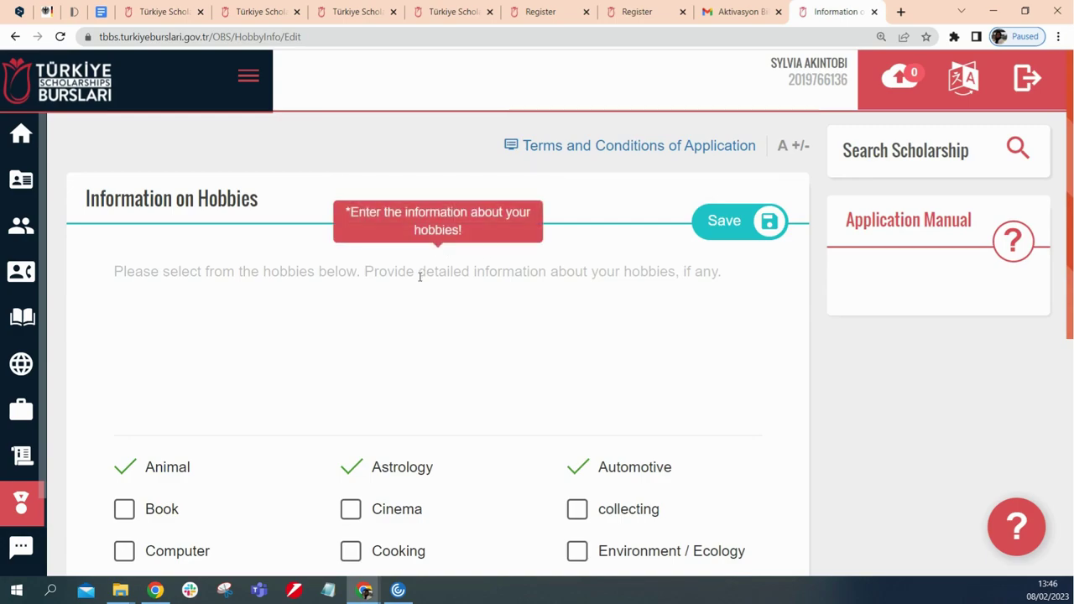
click(300, 277)
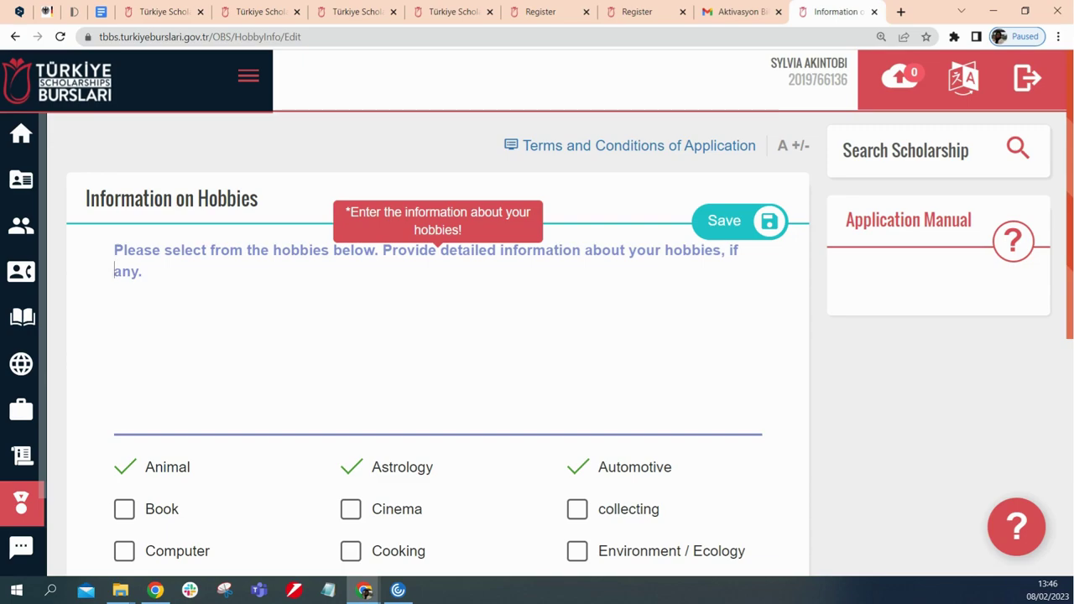
text(I love animals)
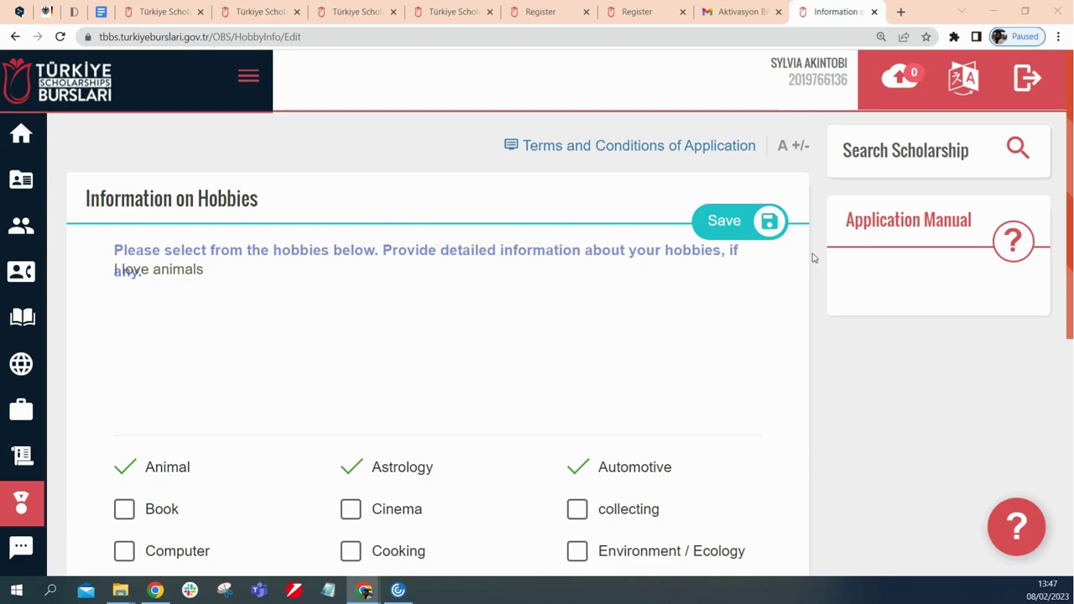
click(730, 222)
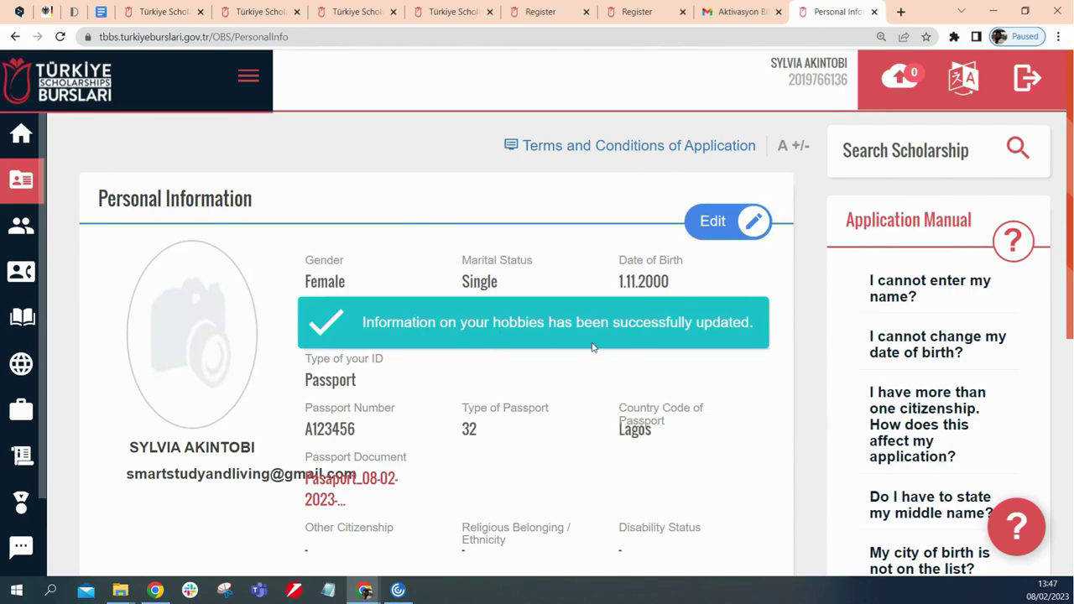
Review the saved personal profile, then move on to the Family Information page
scroll(593, 350, down, 5)
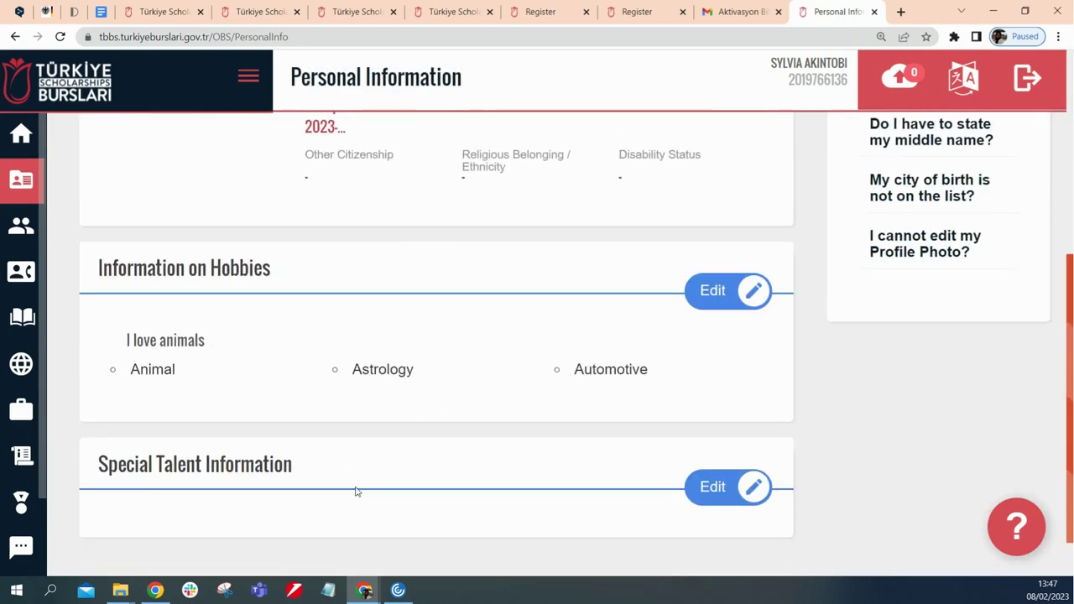
scroll(472, 472, down, 1)
scroll(474, 423, up, 5)
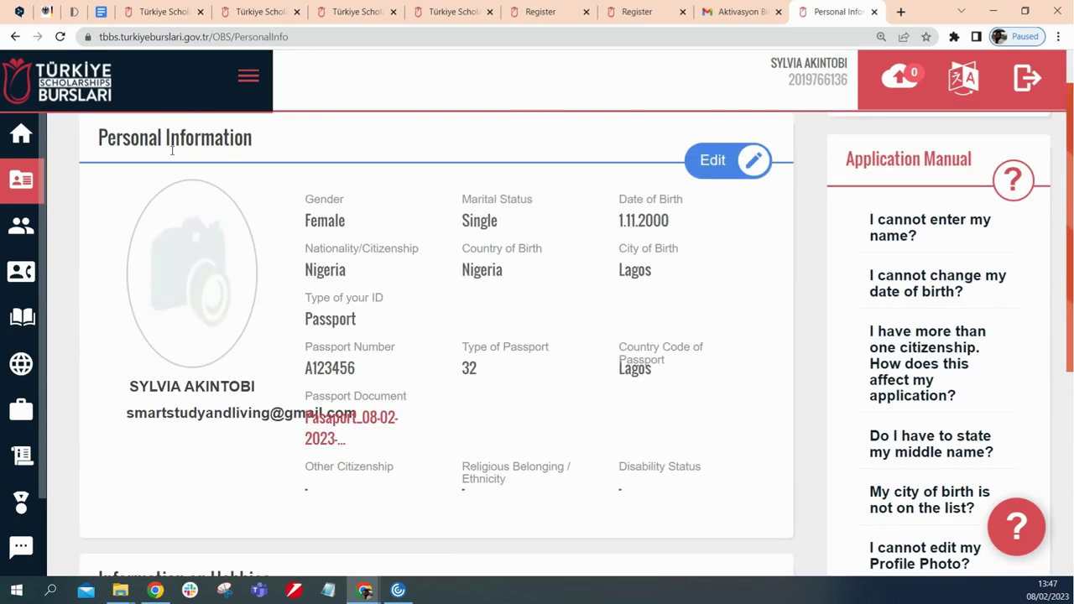
click(22, 228)
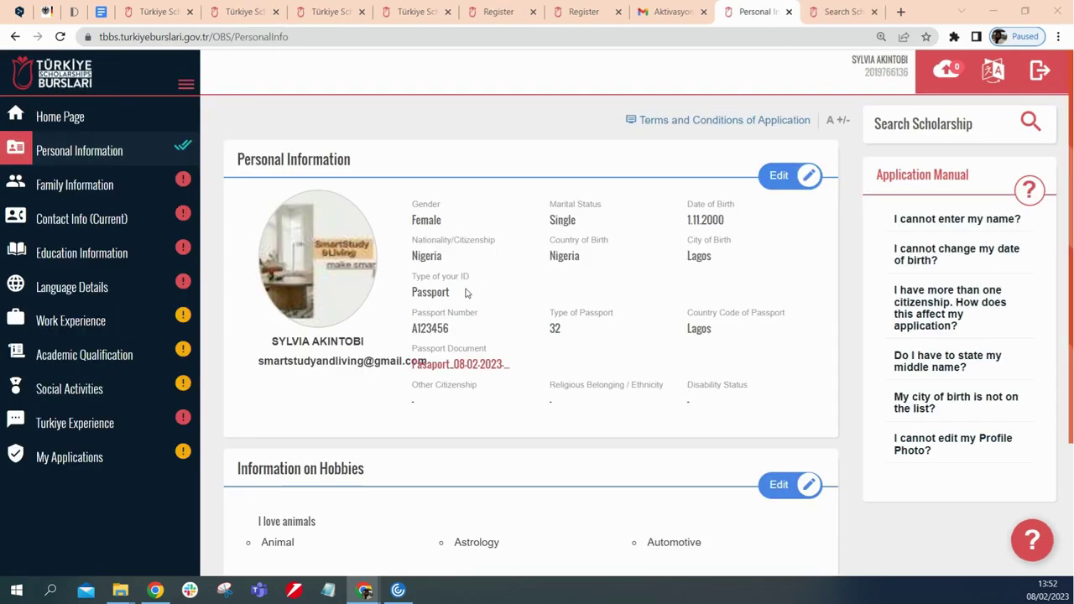
scroll(628, 341, down, 2)
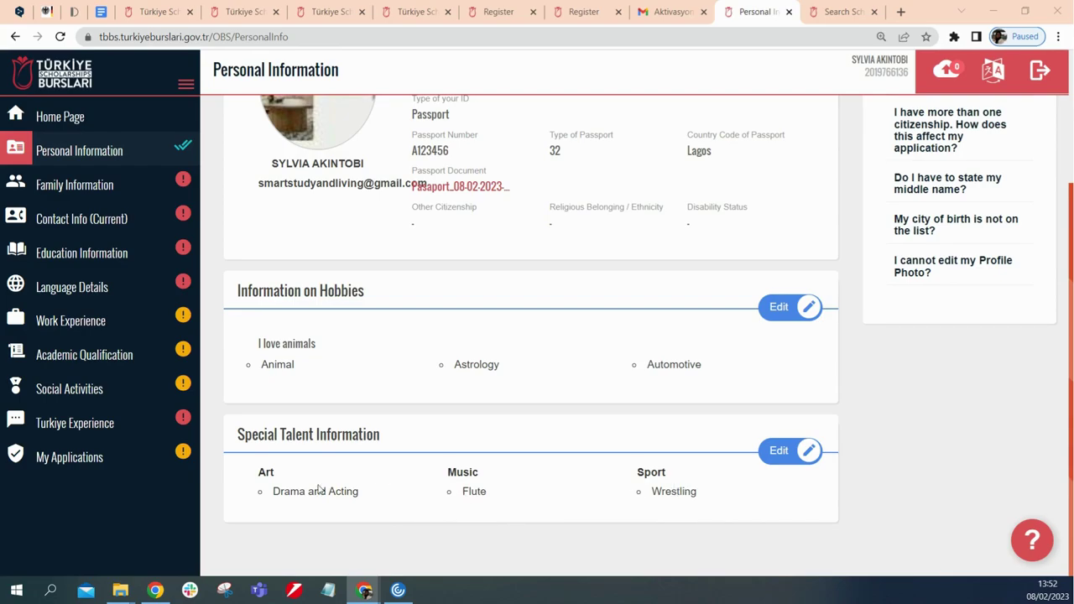
scroll(544, 338, up, 3)
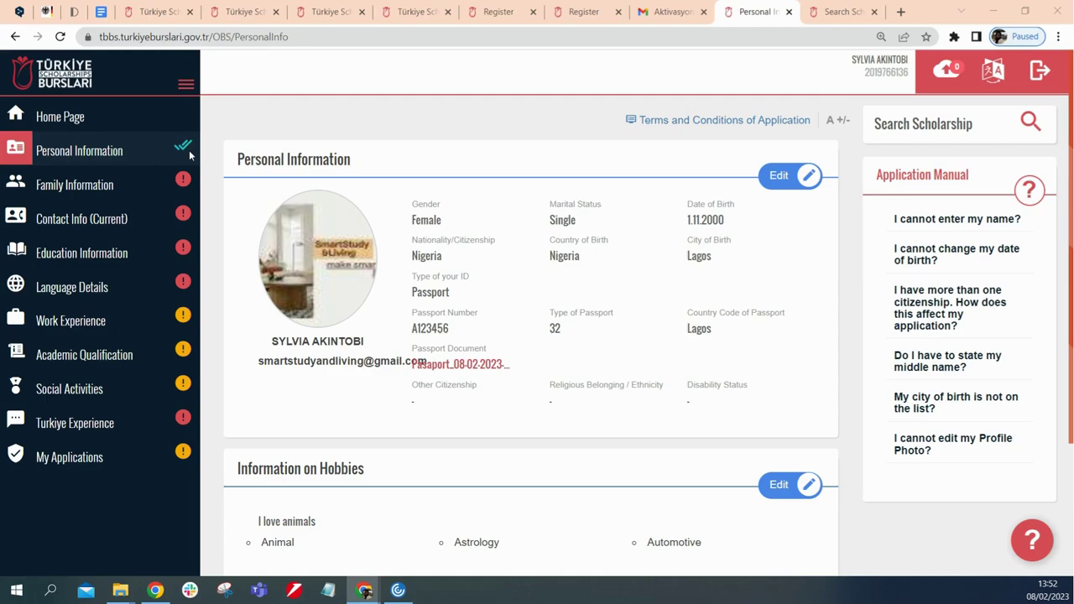
click(93, 185)
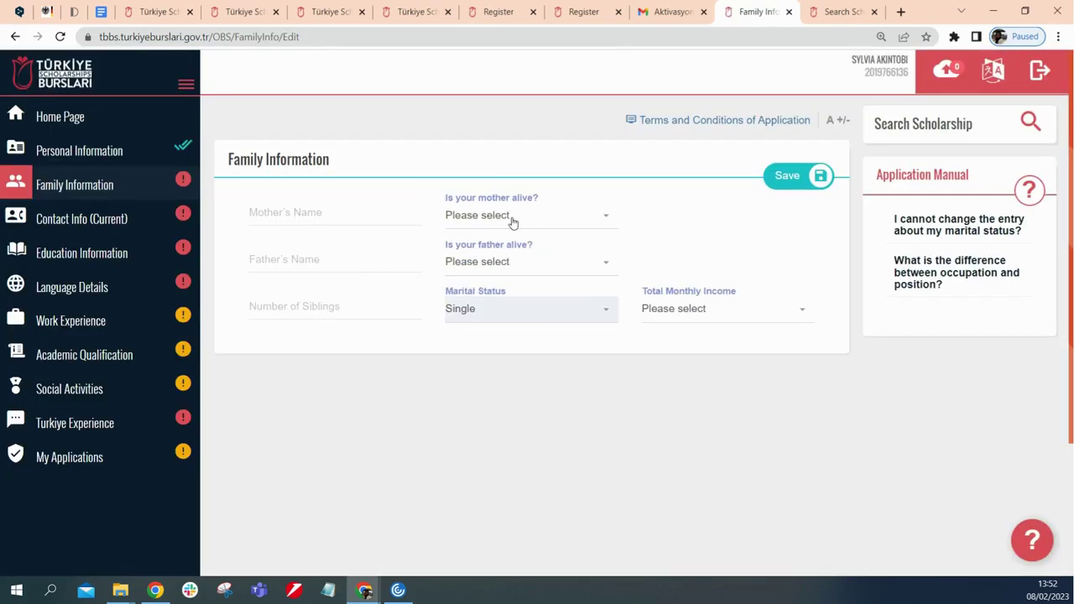
click(607, 219)
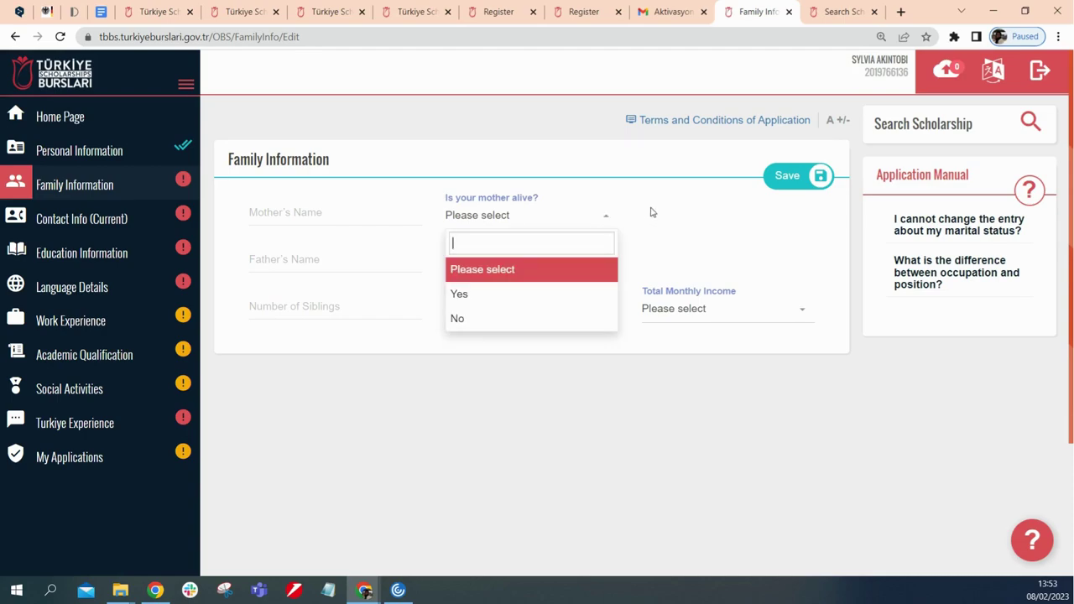
click(651, 212)
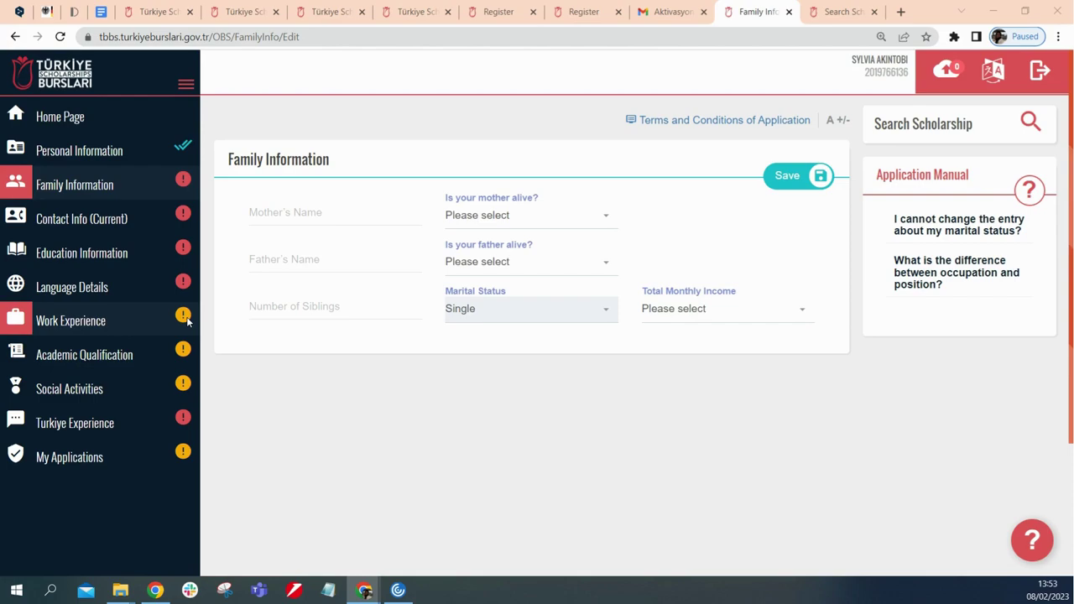
In Education Information, add a Middle School record with Nigeria as the country
click(99, 260)
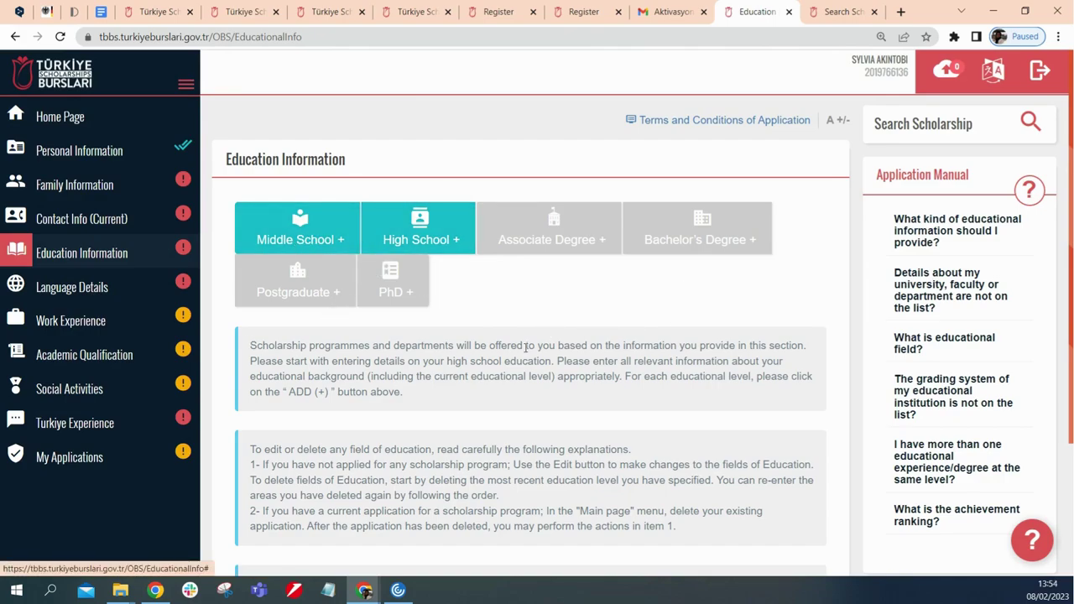
scroll(526, 348, down, 2)
scroll(527, 348, up, 2)
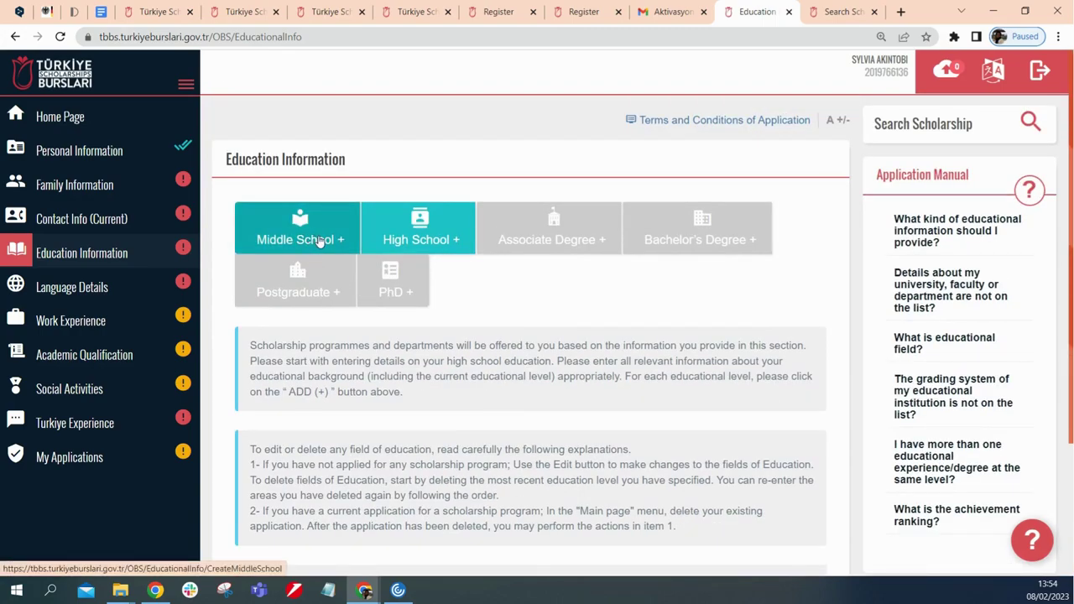
click(320, 241)
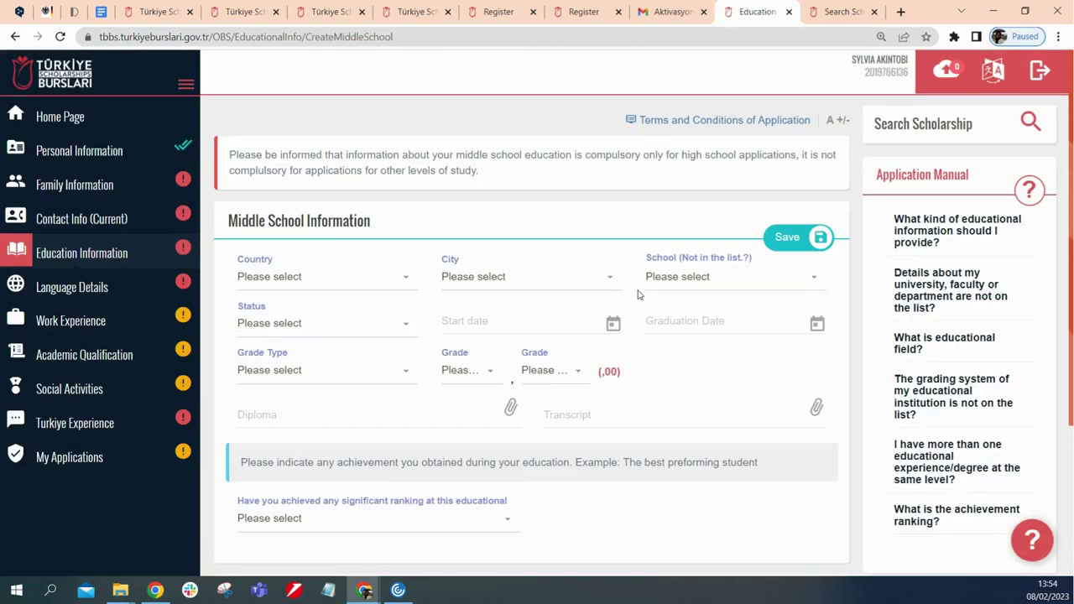
click(275, 280)
text(nigeria)
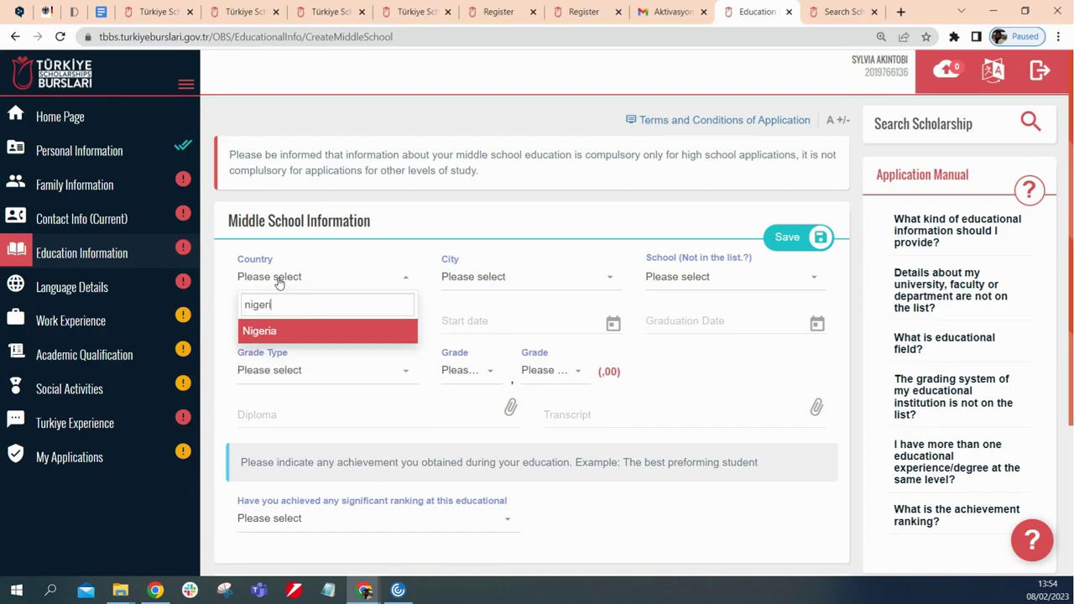
click(281, 334)
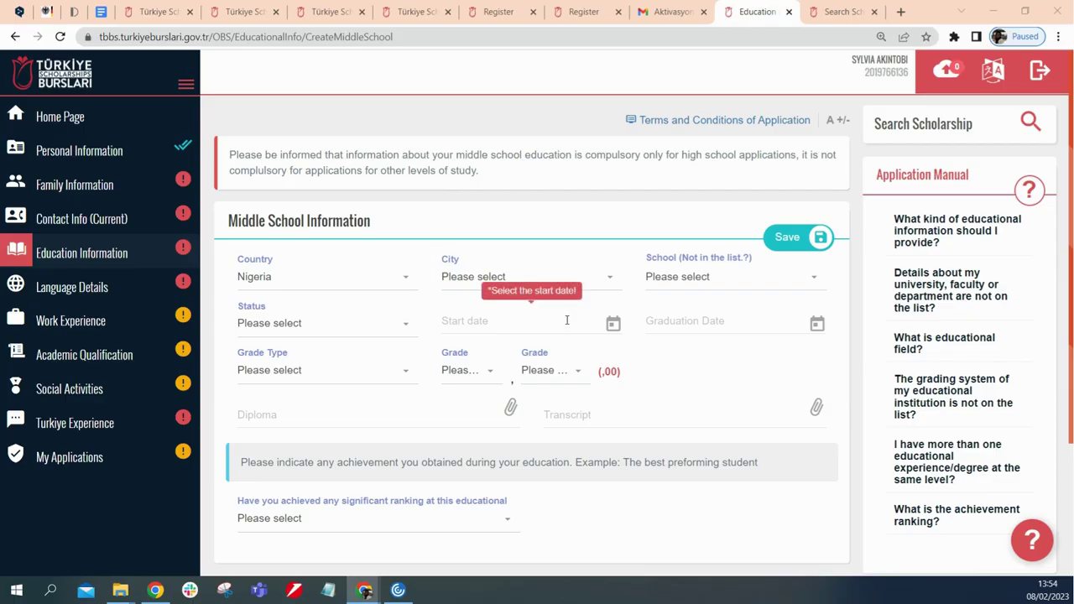
Attempt to save the middle school record and dismiss the missing mandatory fields warning
scroll(566, 320, down, 2)
scroll(567, 322, up, 2)
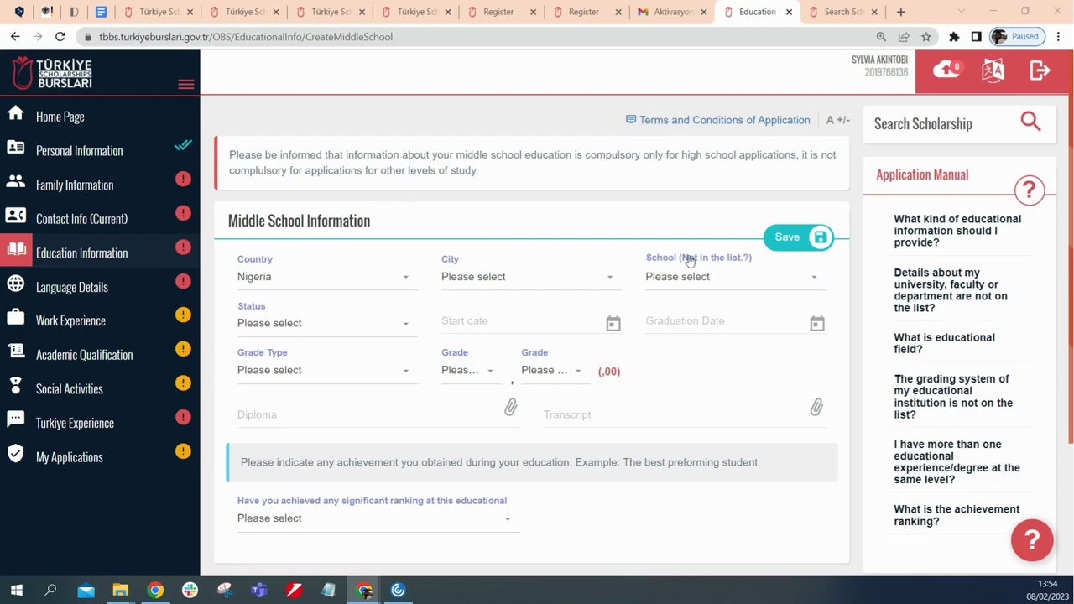
click(789, 244)
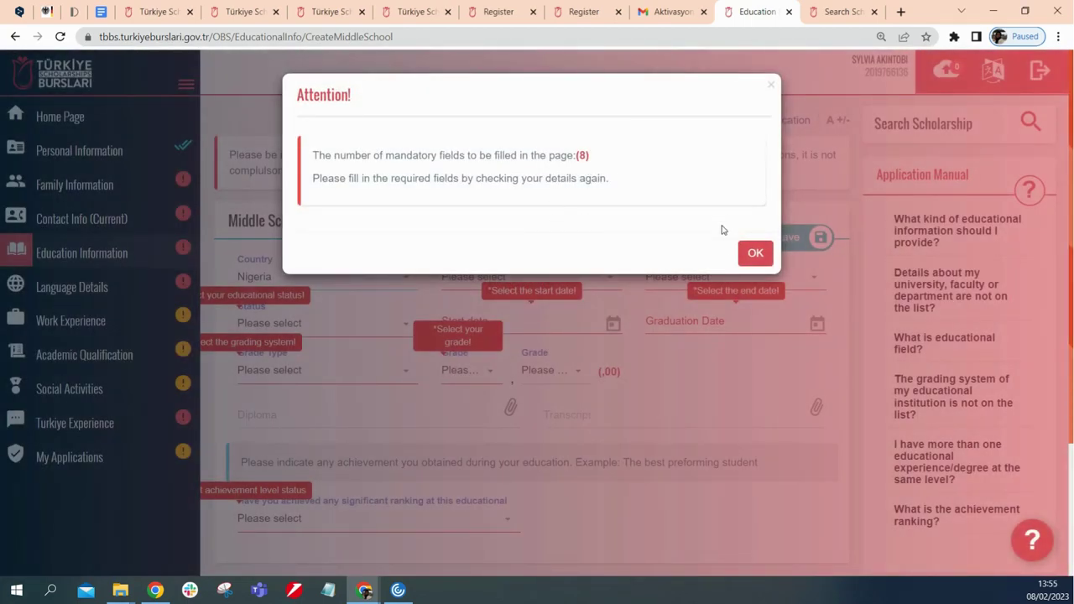
click(756, 256)
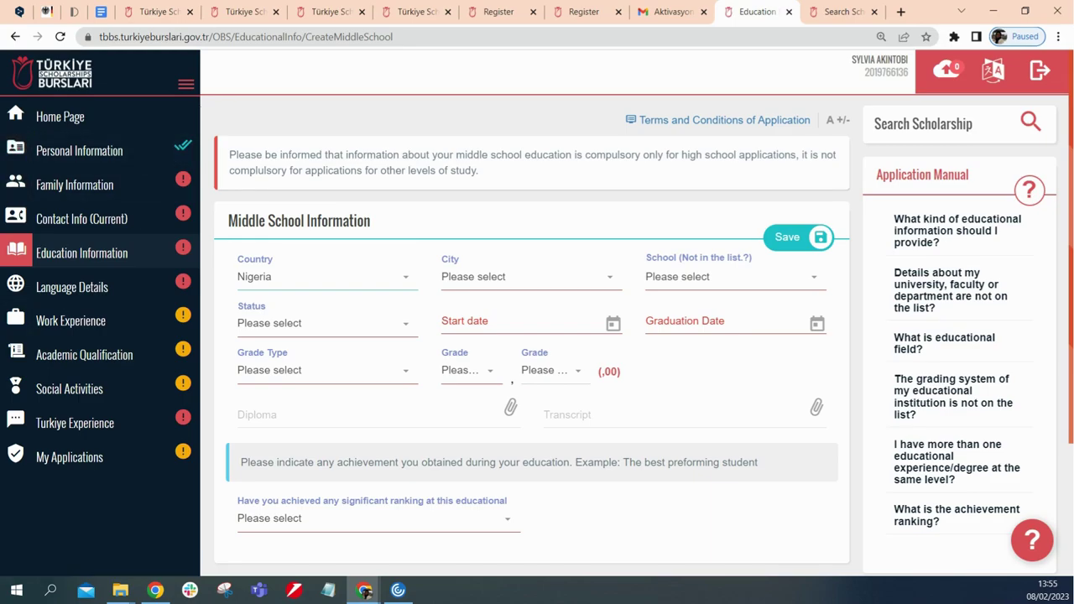
Make the Turkiye Experience answers editable and keep No for the relative-scholarship question
click(75, 423)
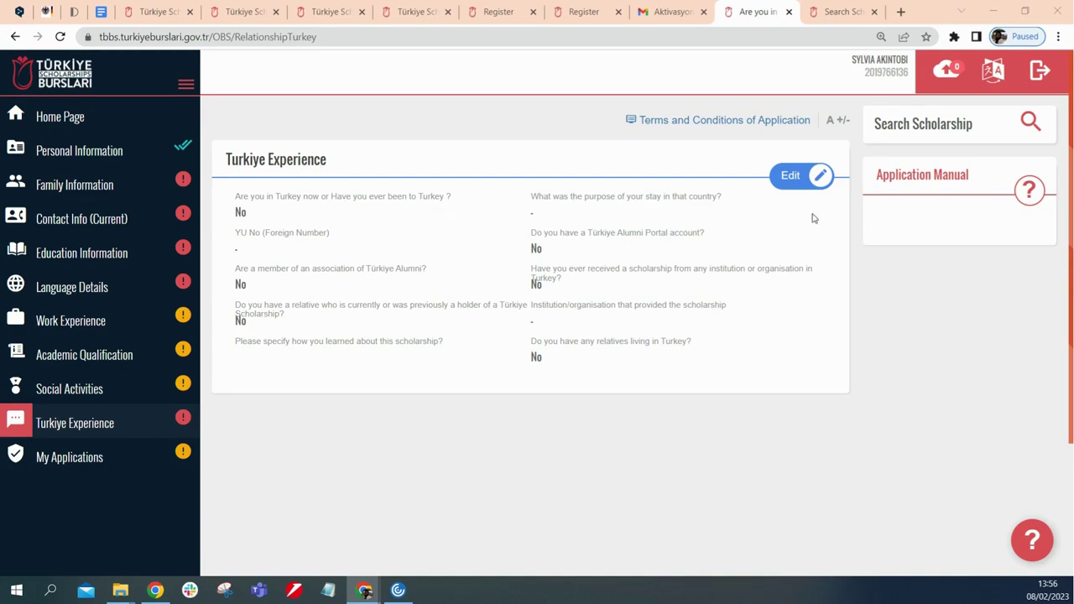
click(793, 176)
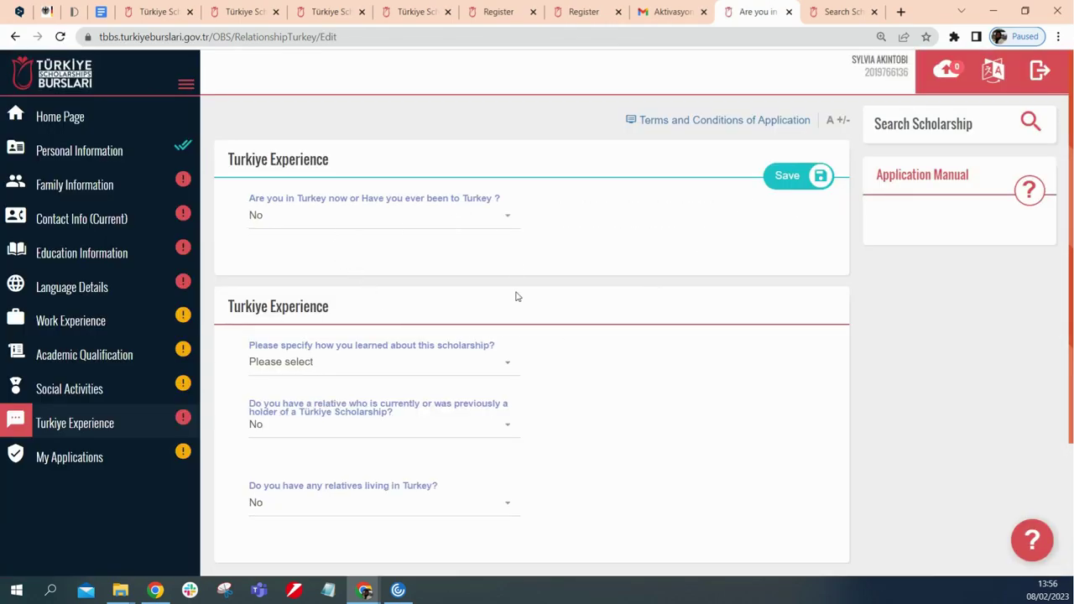
scroll(517, 296, down, 3)
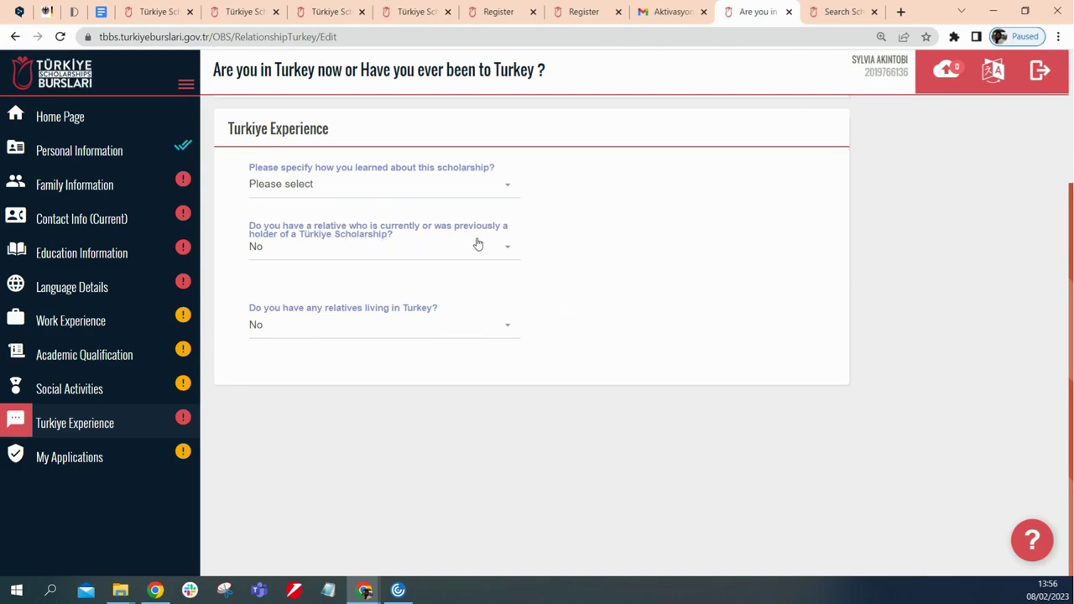
click(511, 252)
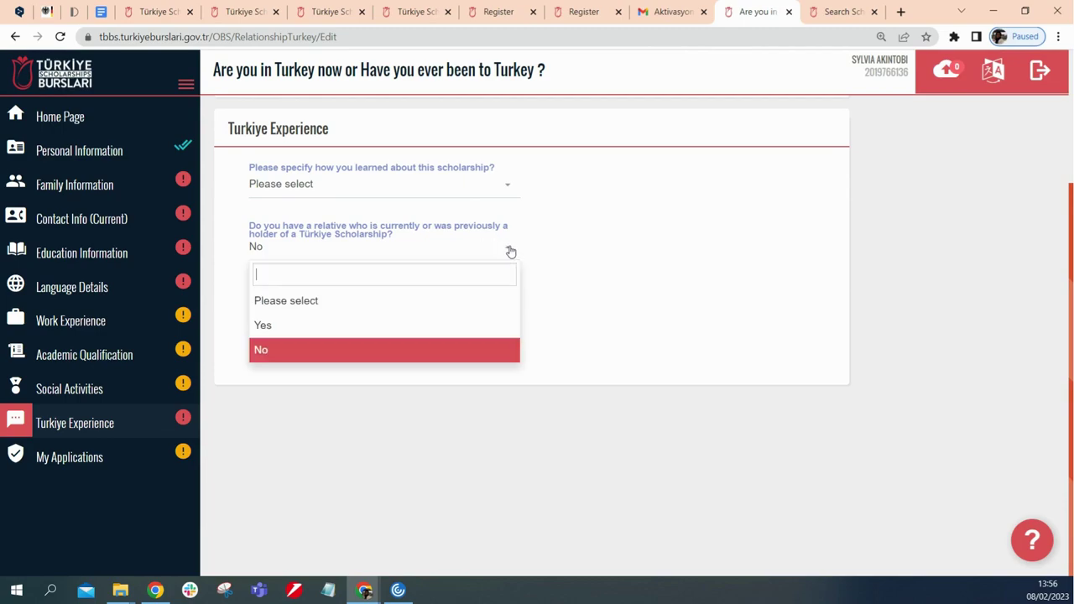
click(413, 354)
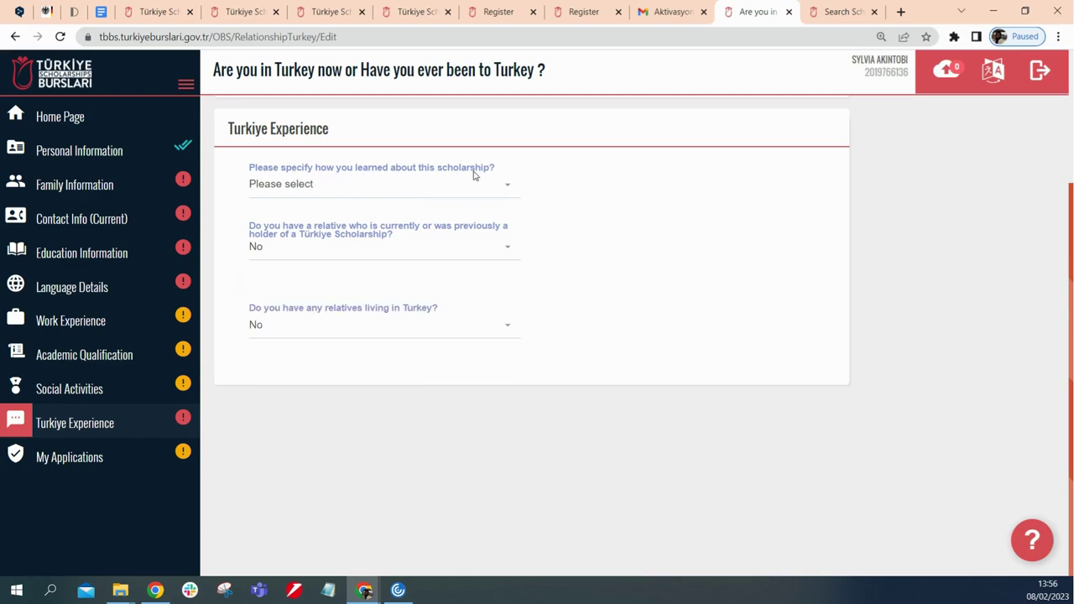
Browse the 'how you learned about the scholarship' options and close them unchosen
click(505, 184)
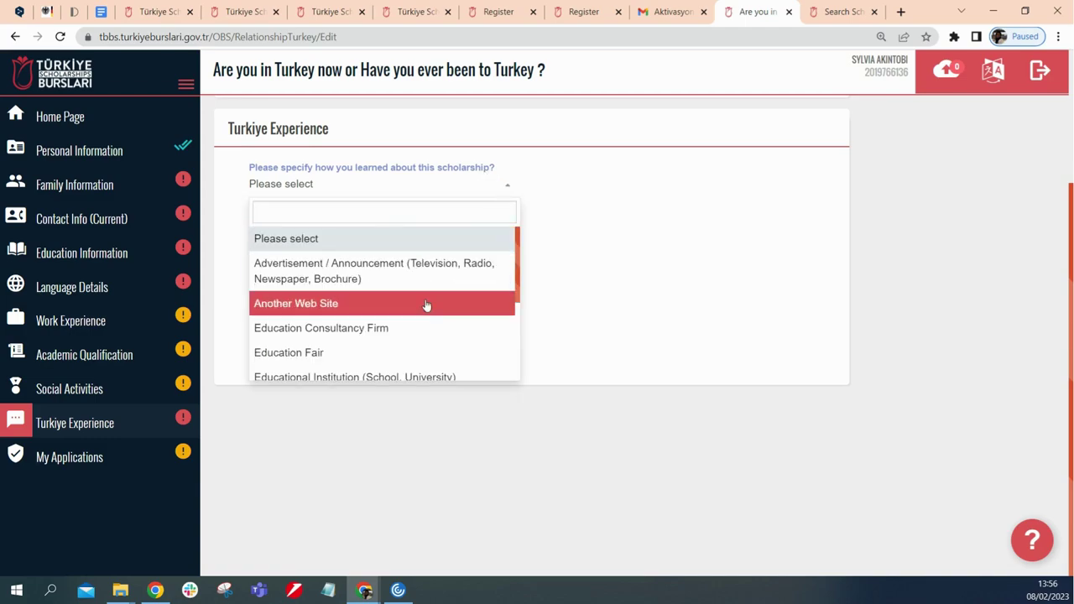
scroll(419, 329, down, 3)
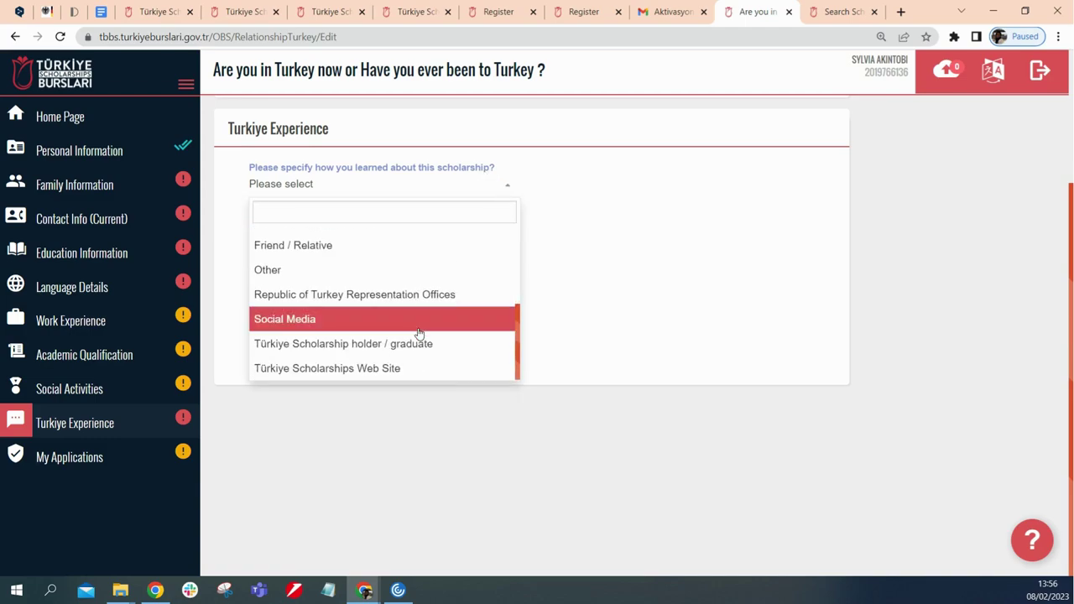
scroll(424, 325, up, 3)
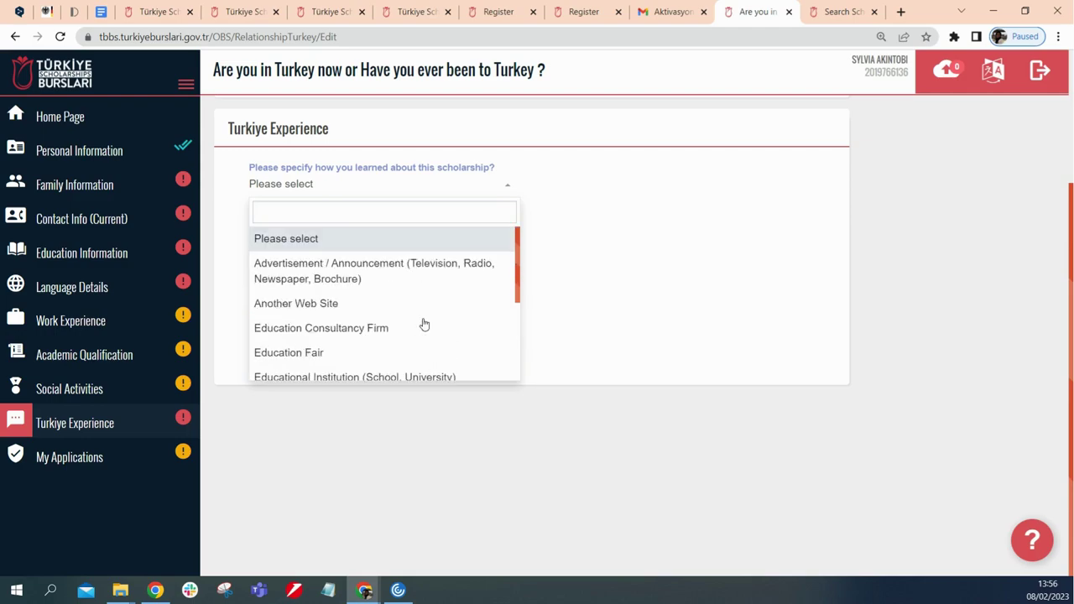
scroll(424, 325, up, 2)
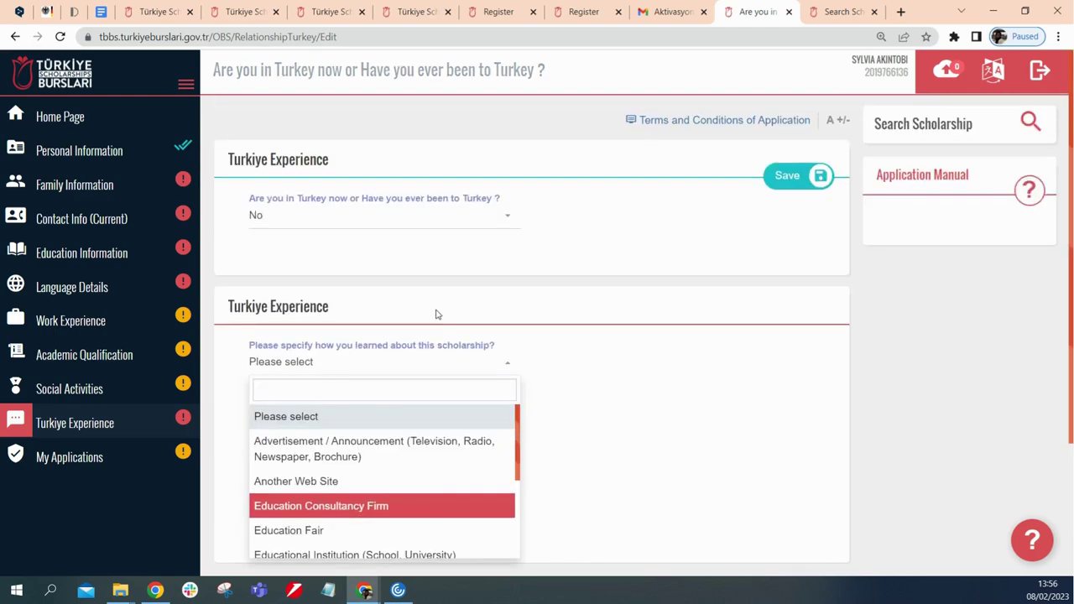
click(656, 371)
Open the Application Conditions dialog on My Applications, closing and reopening it once
scroll(485, 330, down, 3)
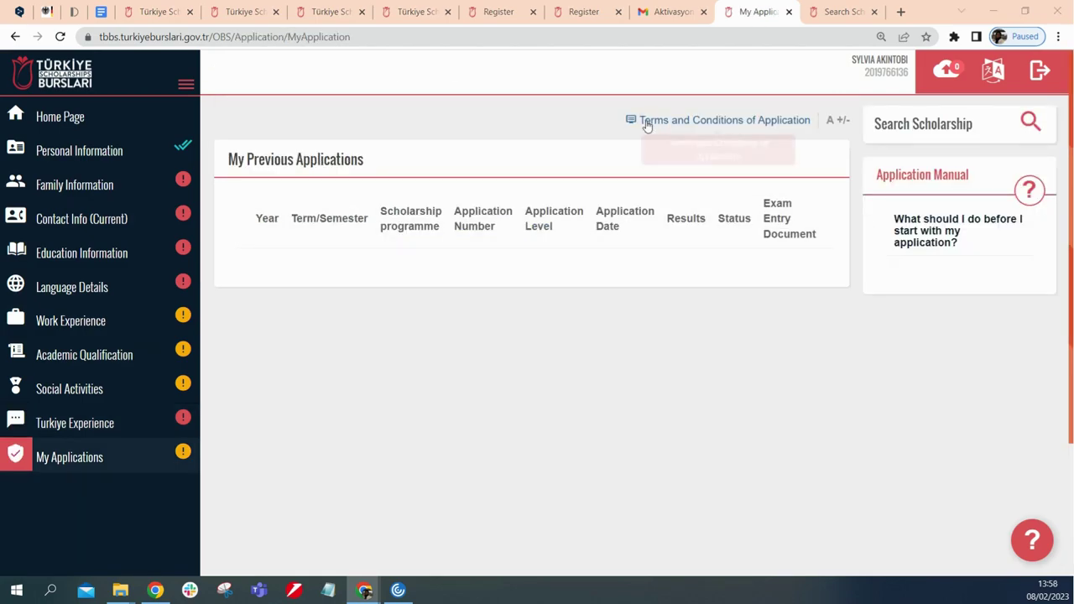
click(716, 121)
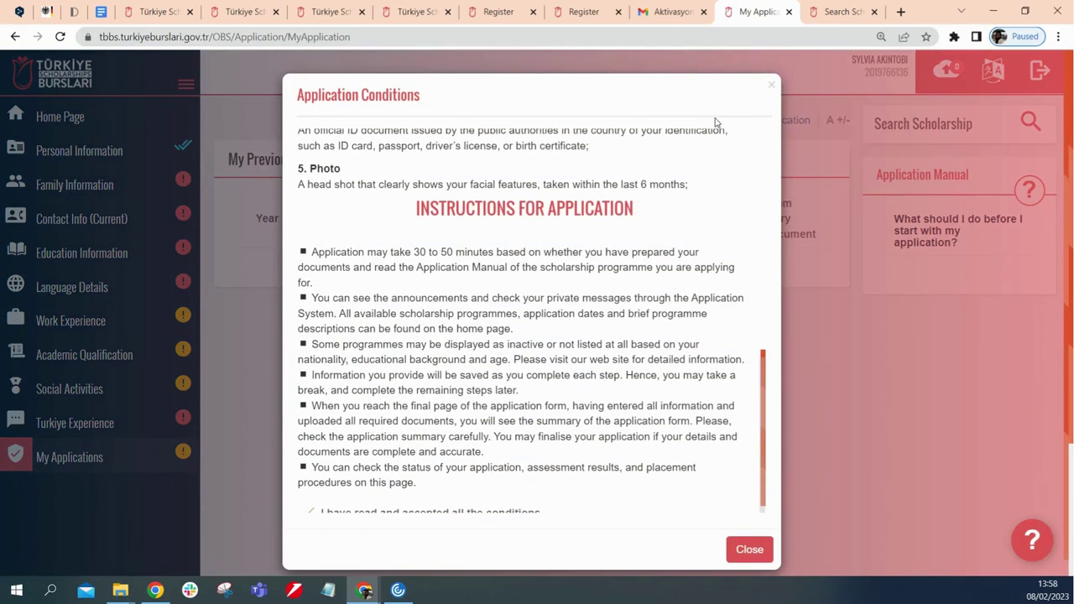
click(771, 86)
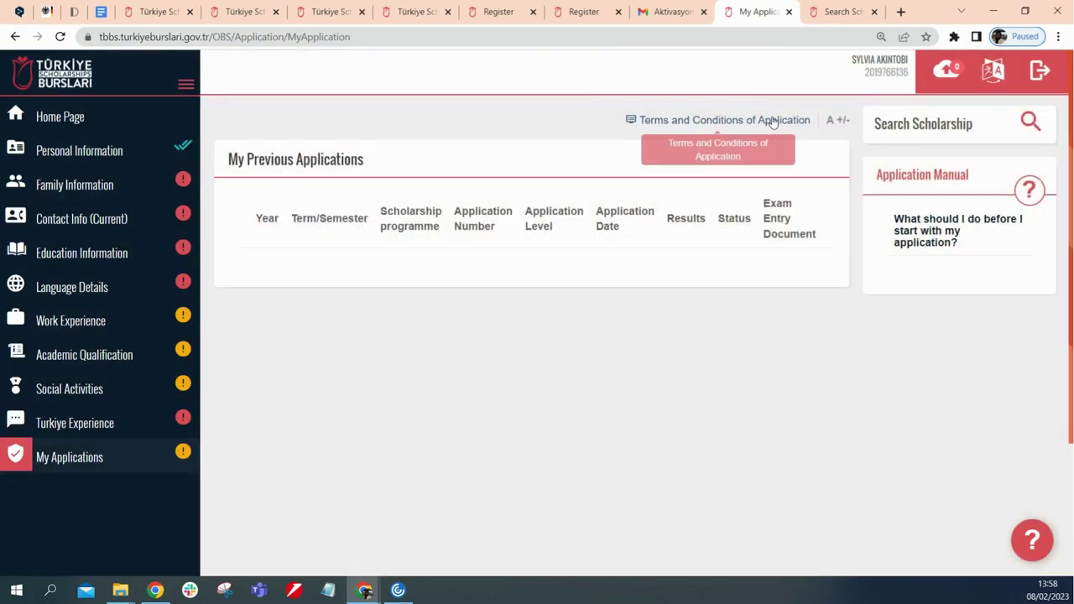
click(758, 123)
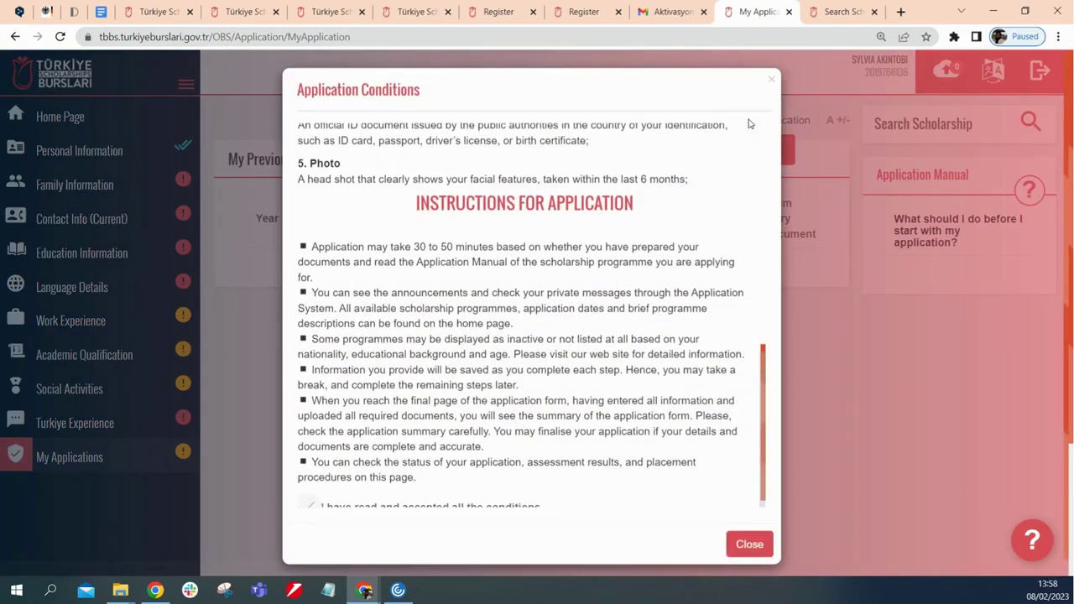
scroll(391, 192, up, 10)
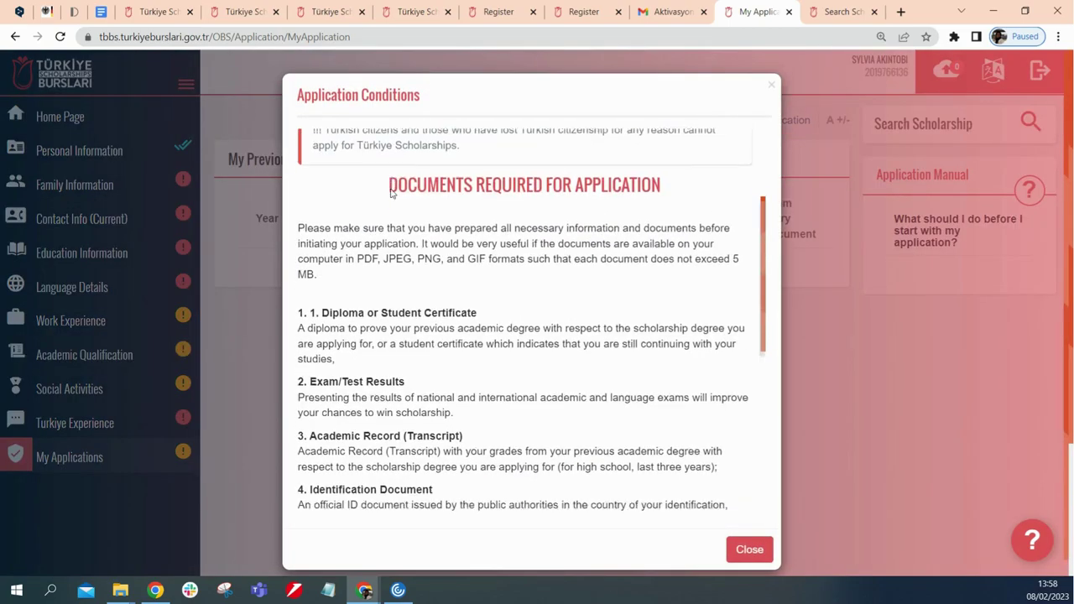
scroll(391, 193, up, 1)
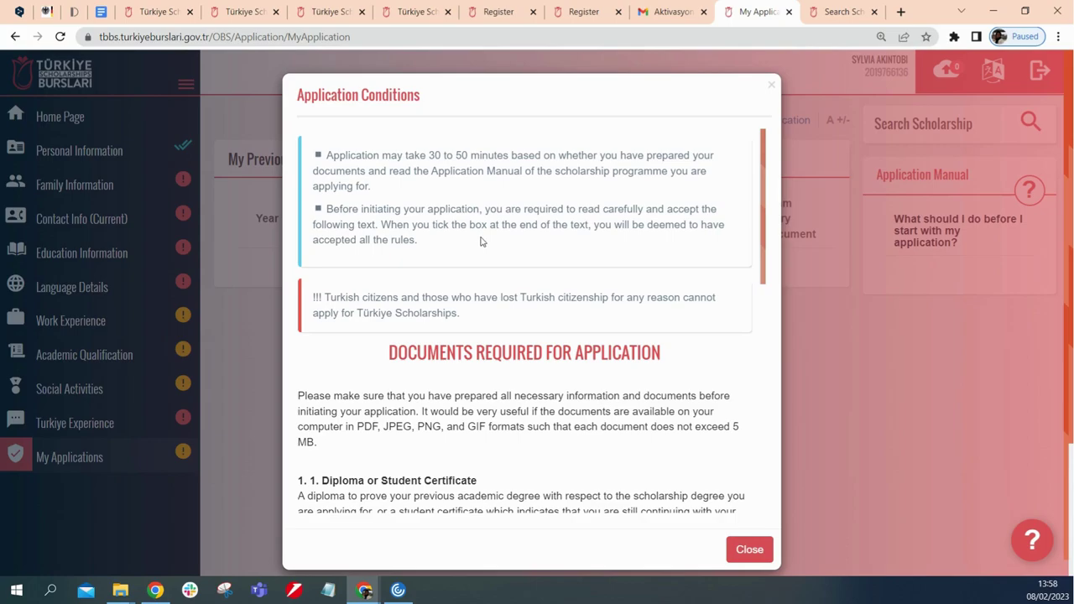
scroll(480, 285, down, 3)
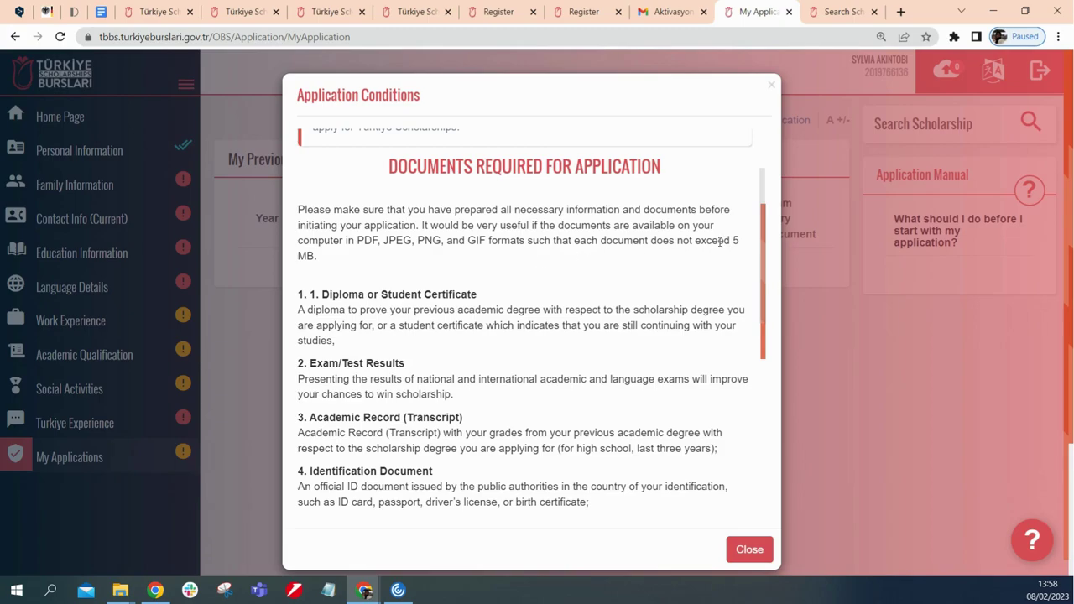
Highlight the 5 MB file limit, Exam/Test Results and Diploma requirements, then read to the acceptance statement
drag(734, 242, 744, 246)
drag(323, 366, 345, 365)
drag(358, 299, 411, 302)
scroll(369, 377, down, 2)
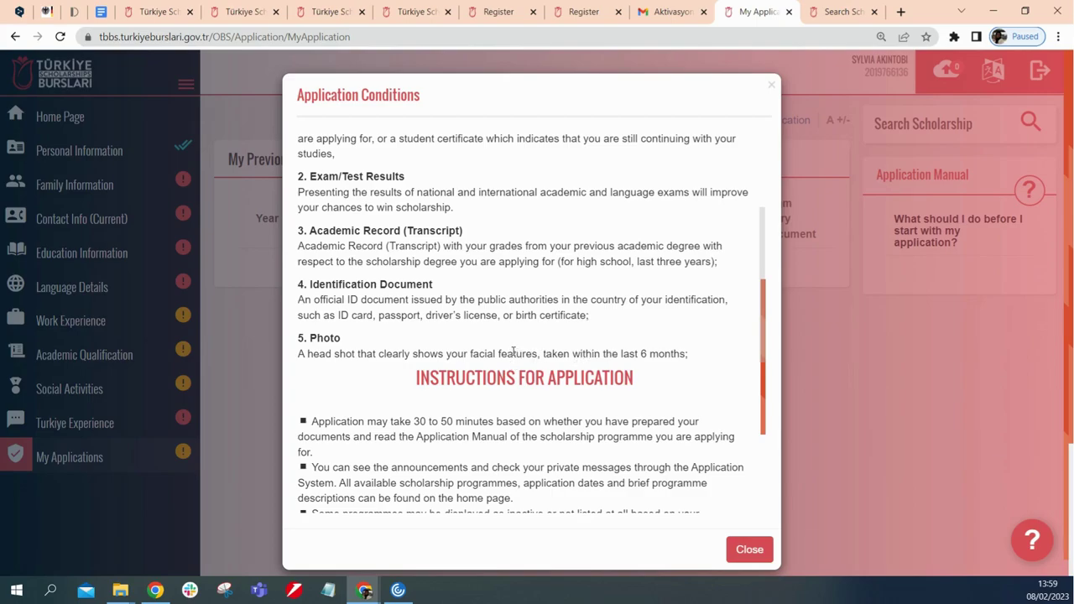
scroll(513, 352, down, 3)
scroll(456, 283, up, 7)
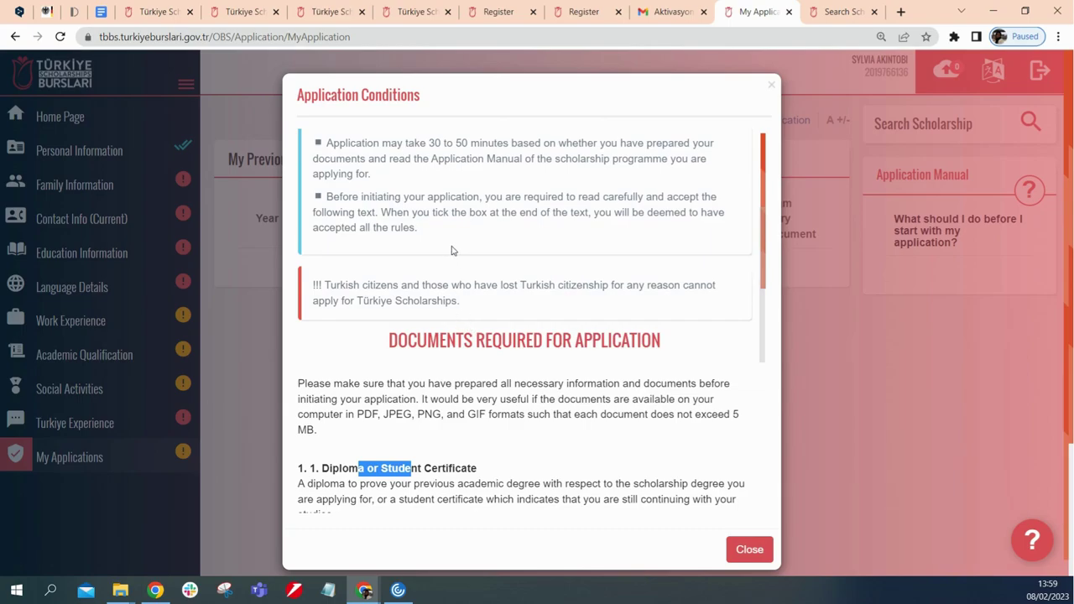
scroll(452, 250, up, 1)
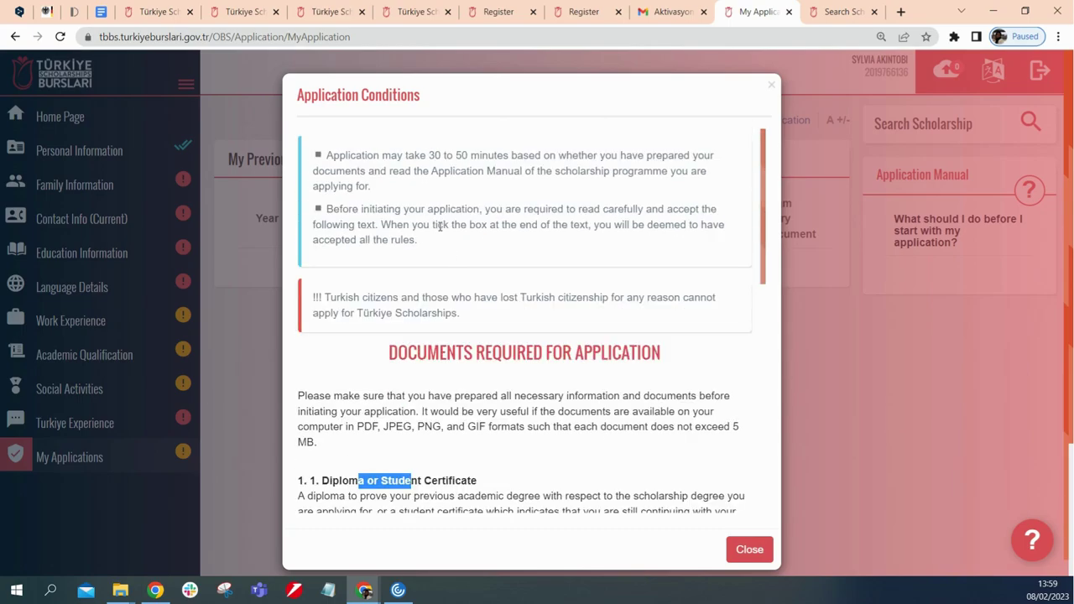
scroll(439, 227, down, 8)
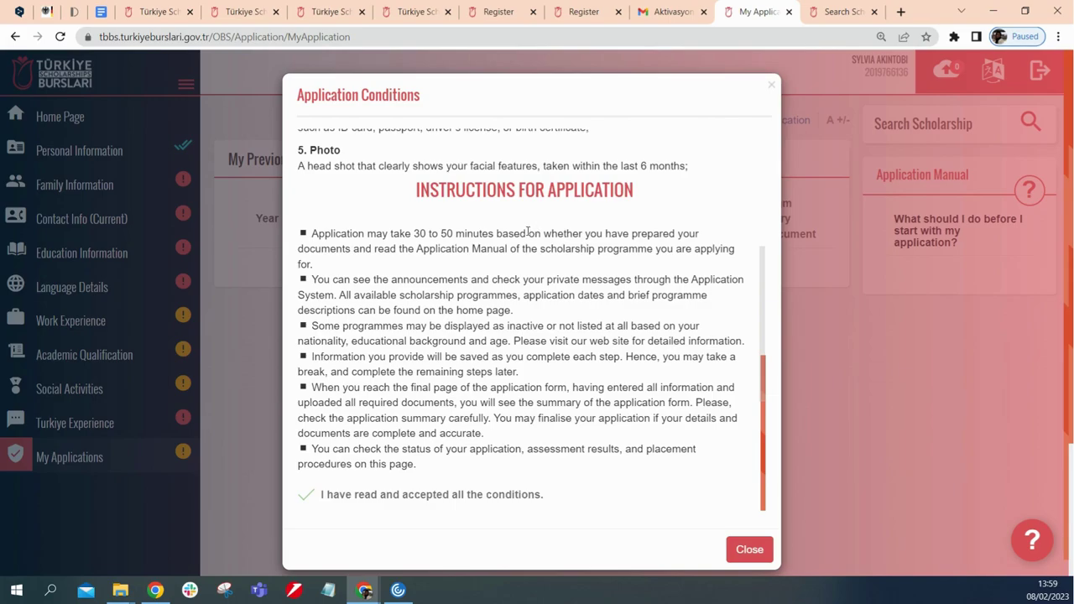
scroll(524, 233, up, 3)
scroll(526, 232, down, 4)
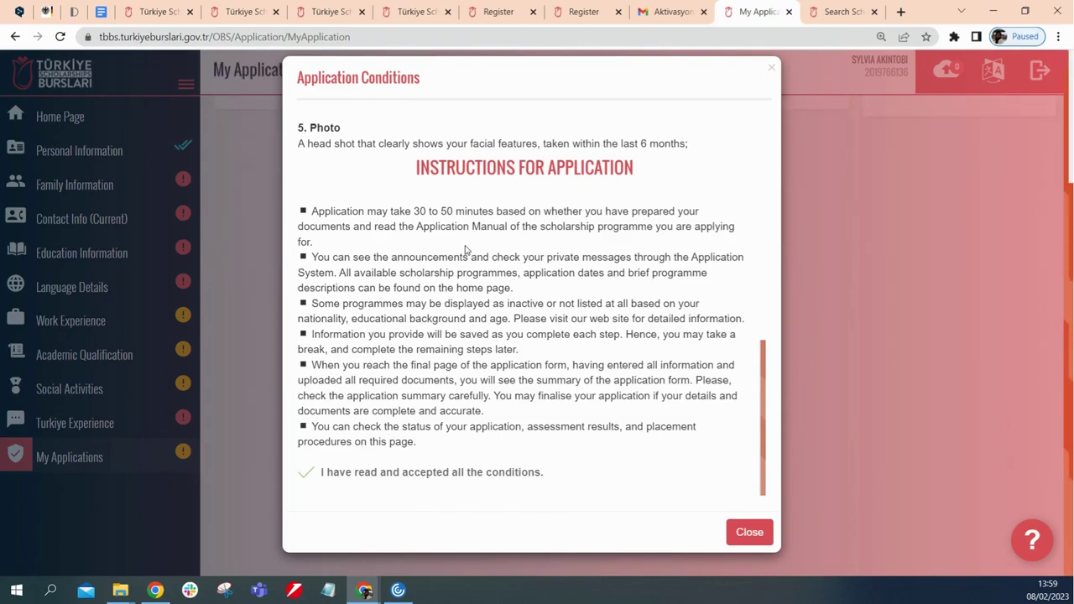
Close the Application Conditions dialog and switch to the Social Activities section in the sidebar
click(749, 534)
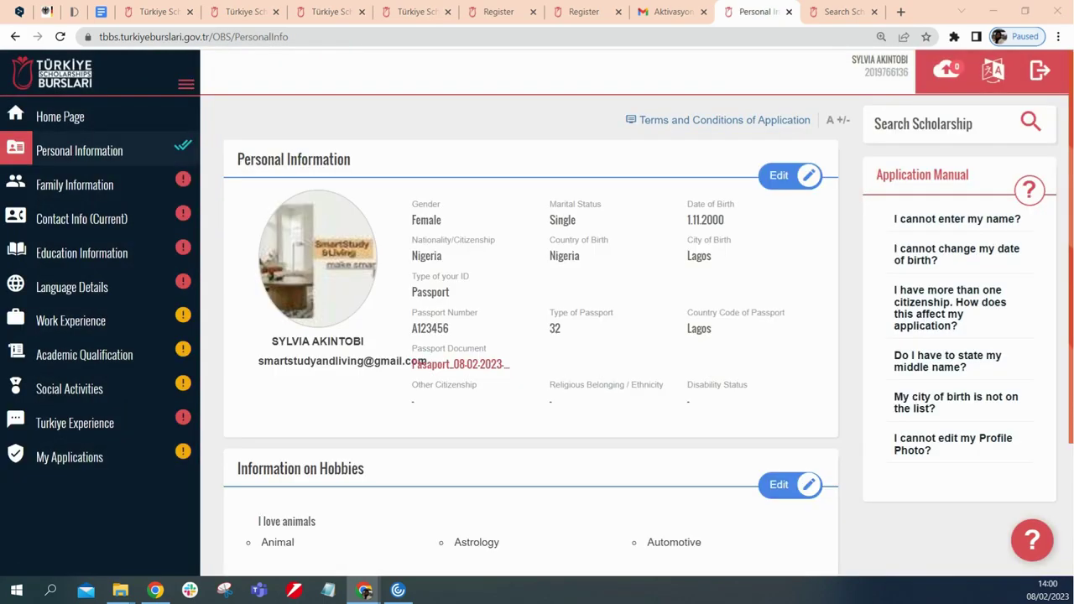
scroll(549, 276, down, 3)
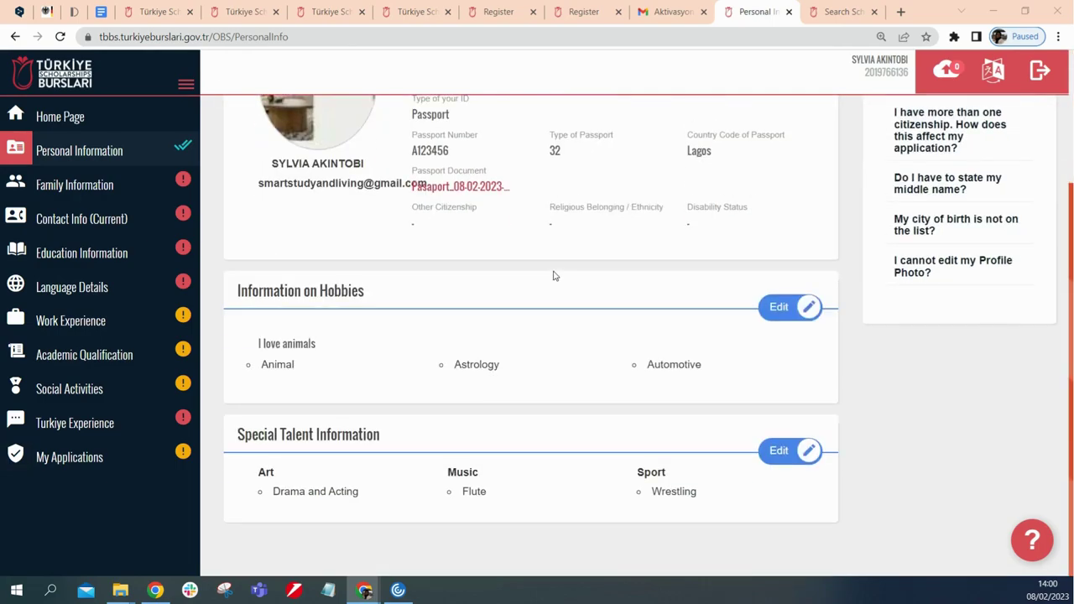
scroll(545, 283, up, 3)
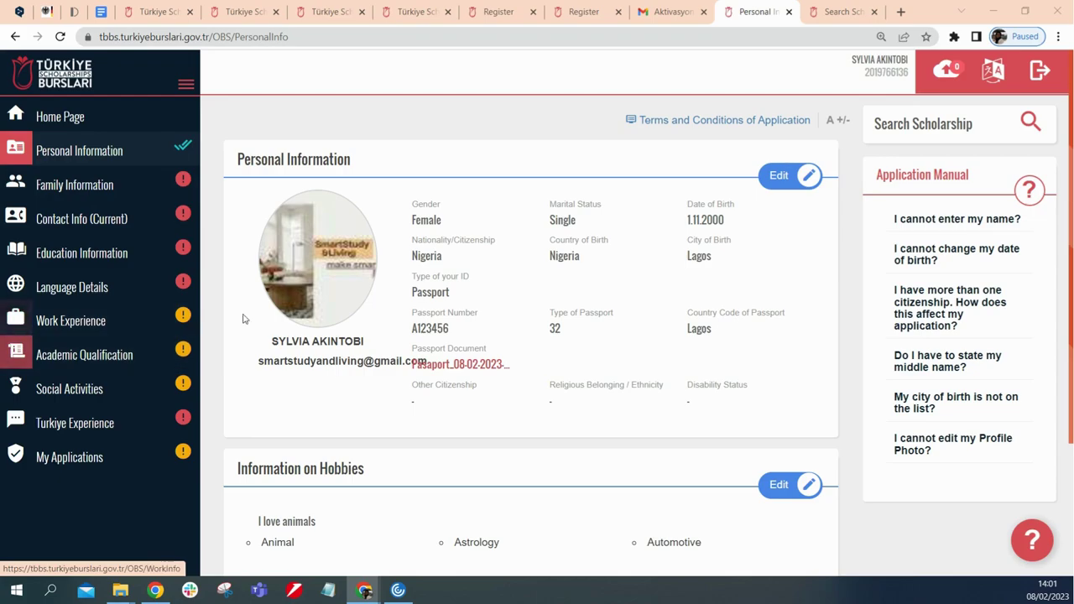
click(92, 391)
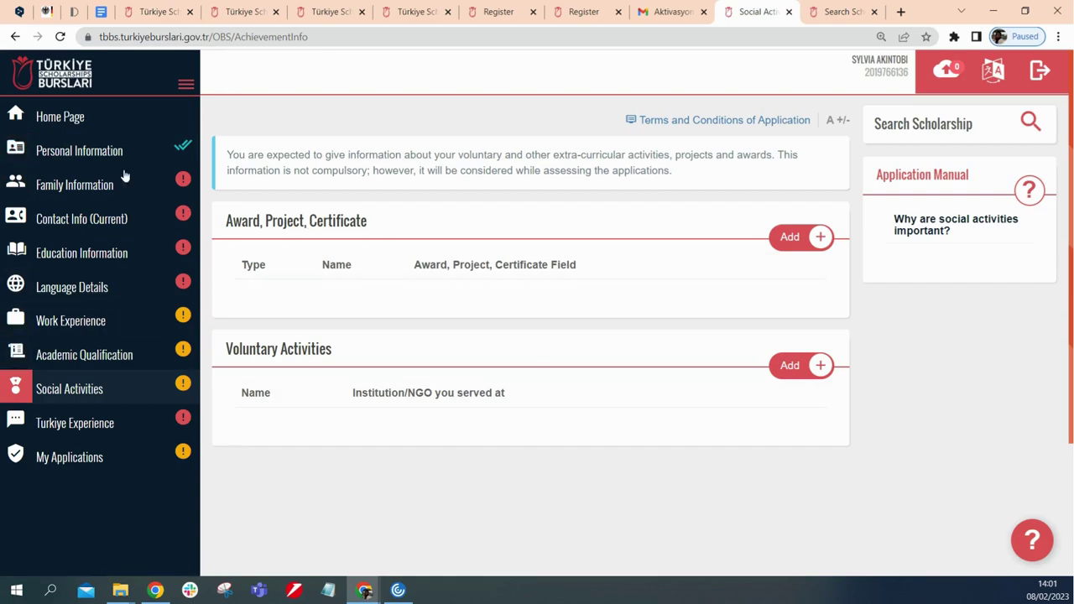
Return to the applicant home page listing the Undergraduate and Arts Scholarship Programmes
click(60, 117)
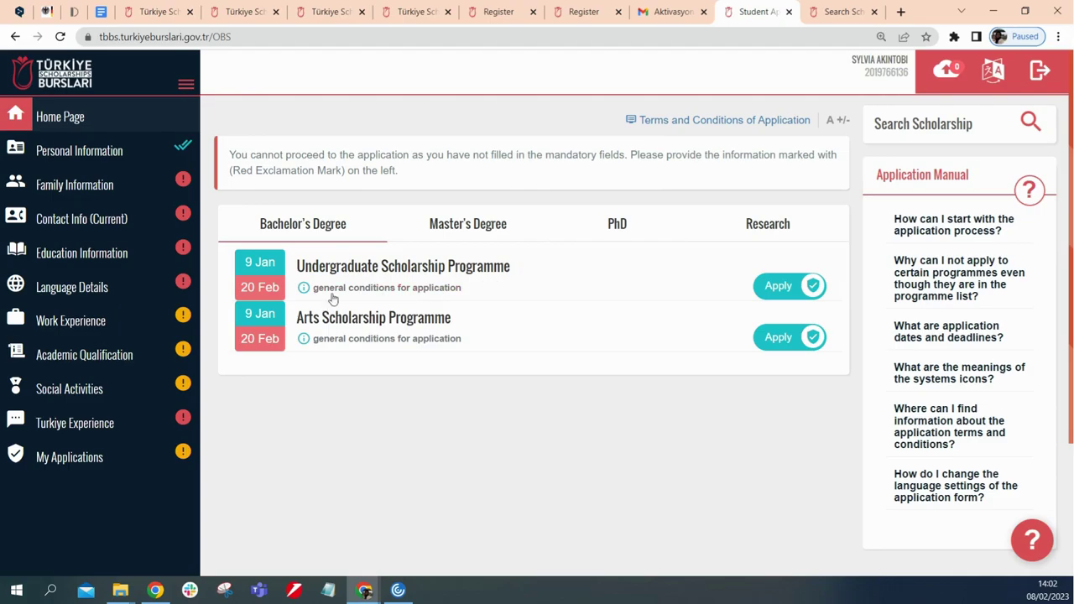
click(378, 290)
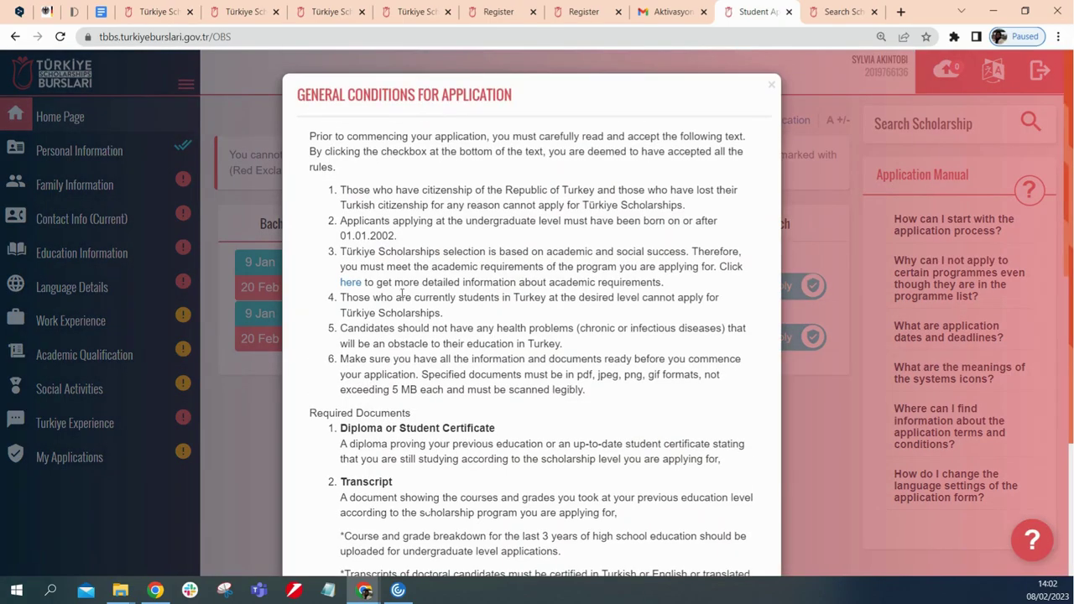
scroll(440, 327, down, 4)
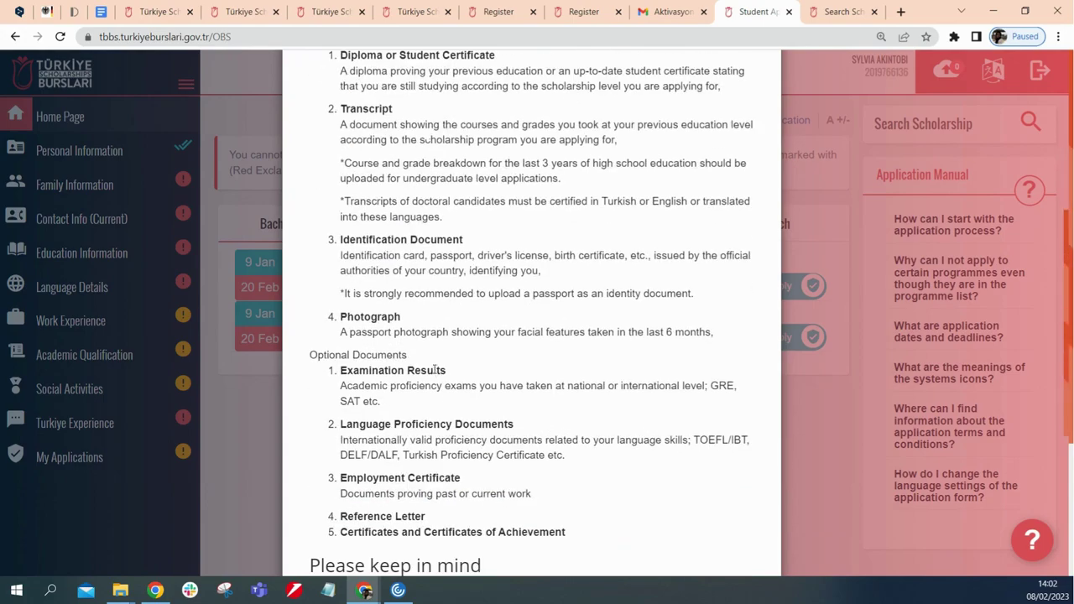
scroll(434, 370, down, 4)
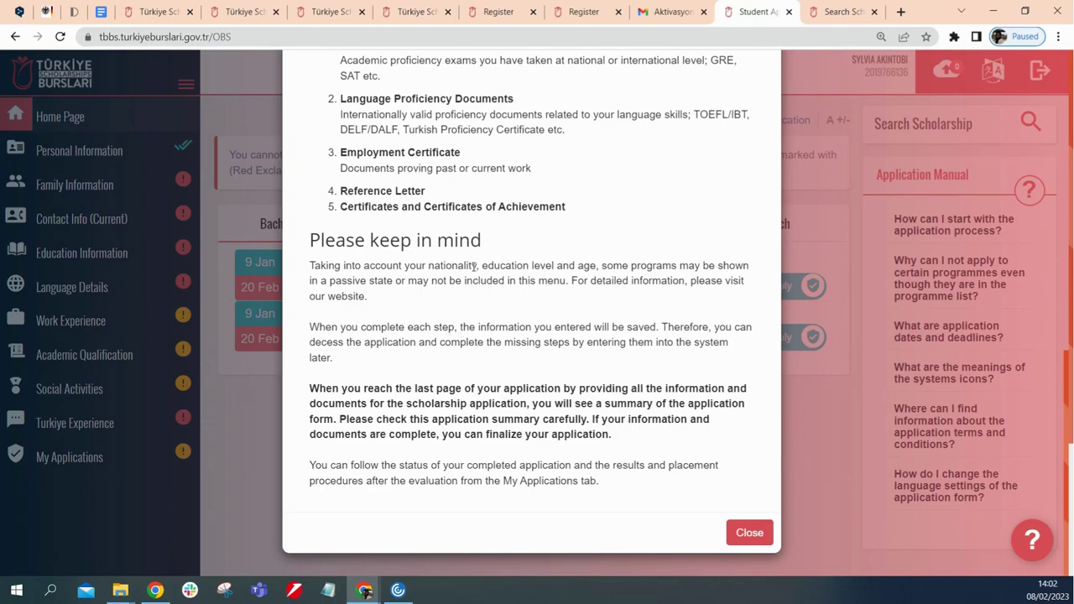
scroll(417, 202, up, 2)
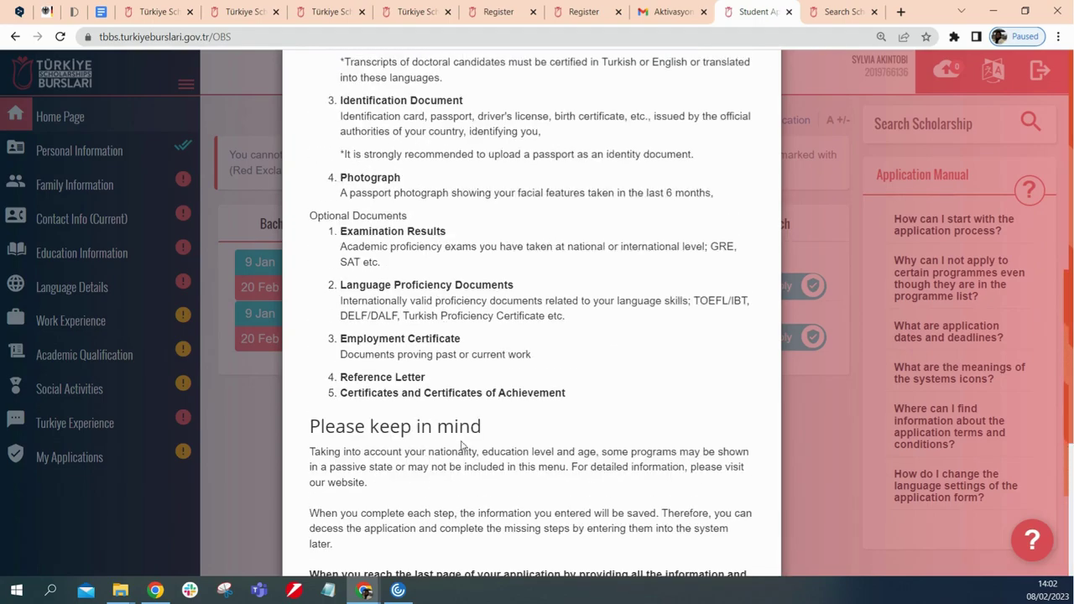
scroll(475, 392, up, 6)
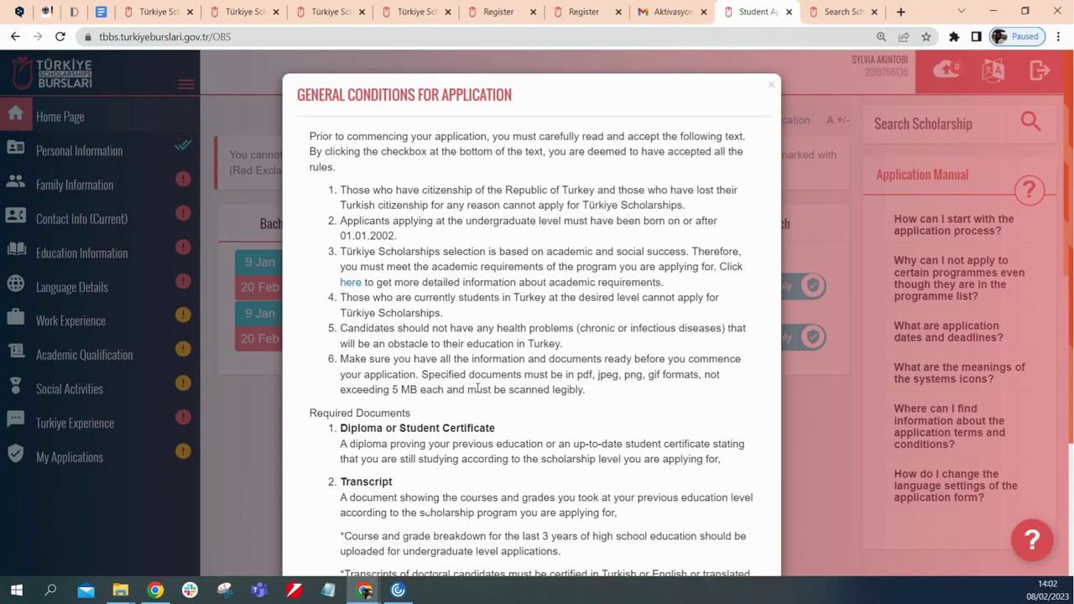
scroll(478, 389, down, 8)
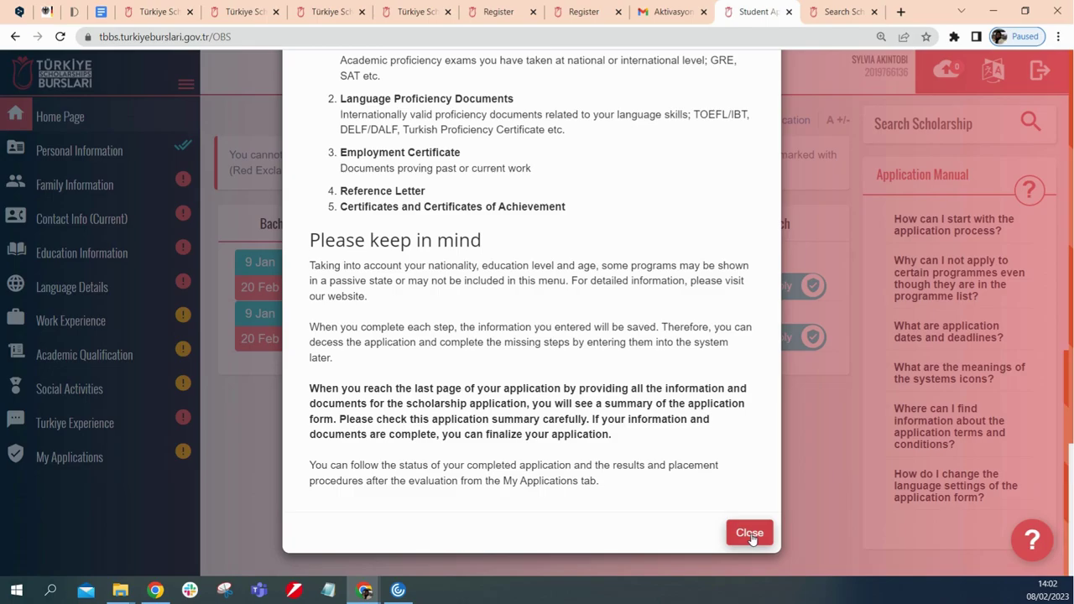
click(750, 534)
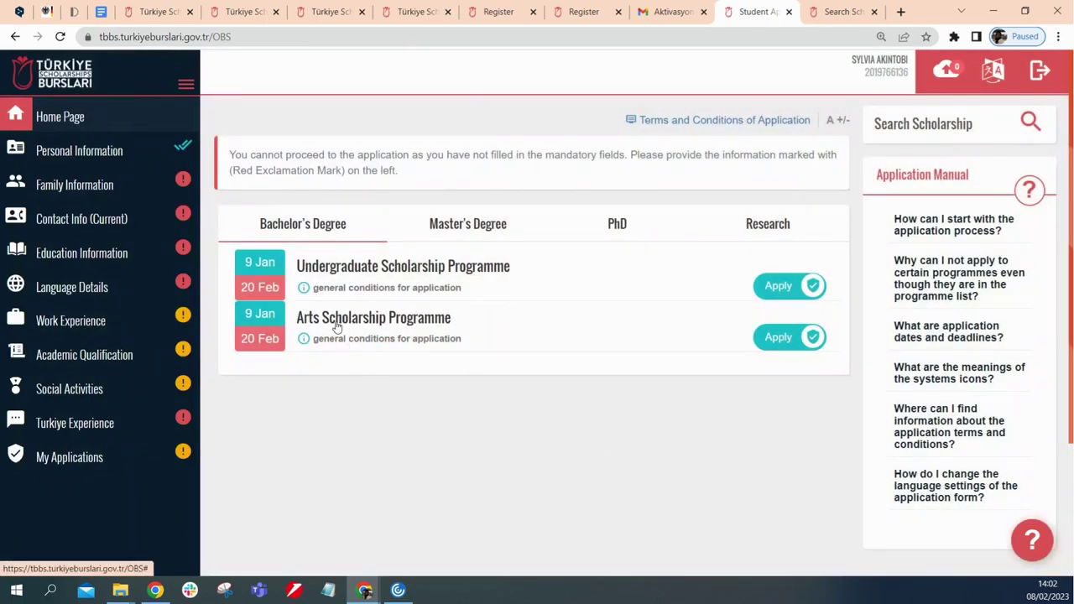
click(388, 340)
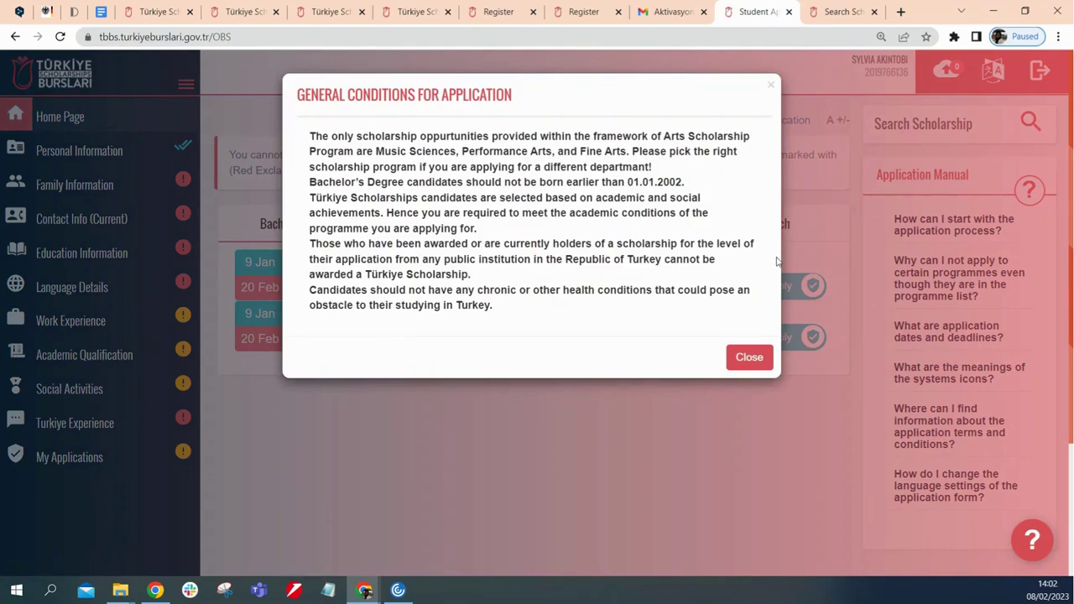
click(748, 359)
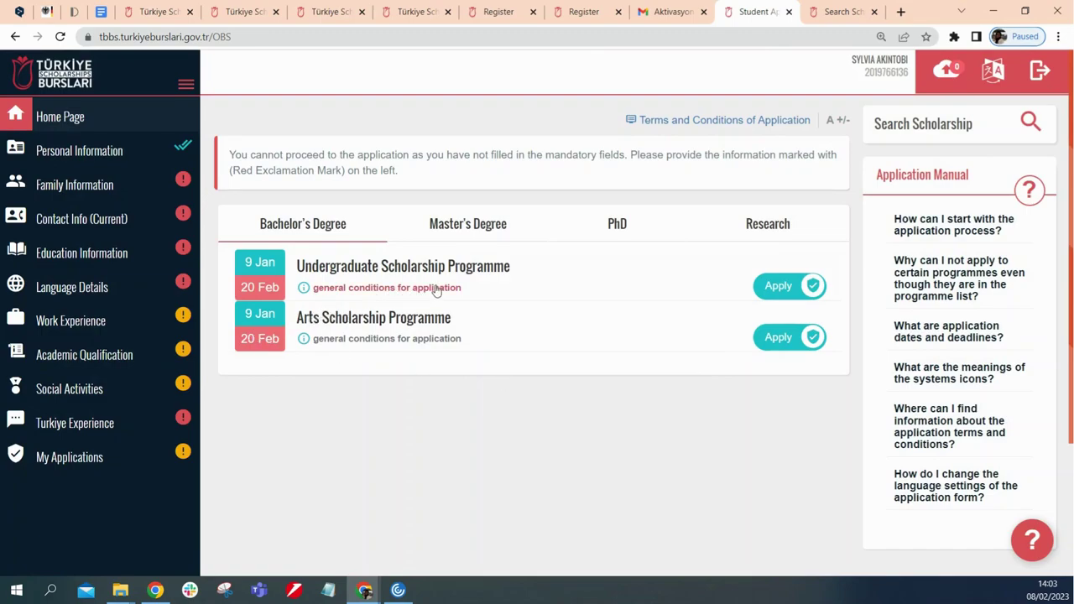
click(475, 237)
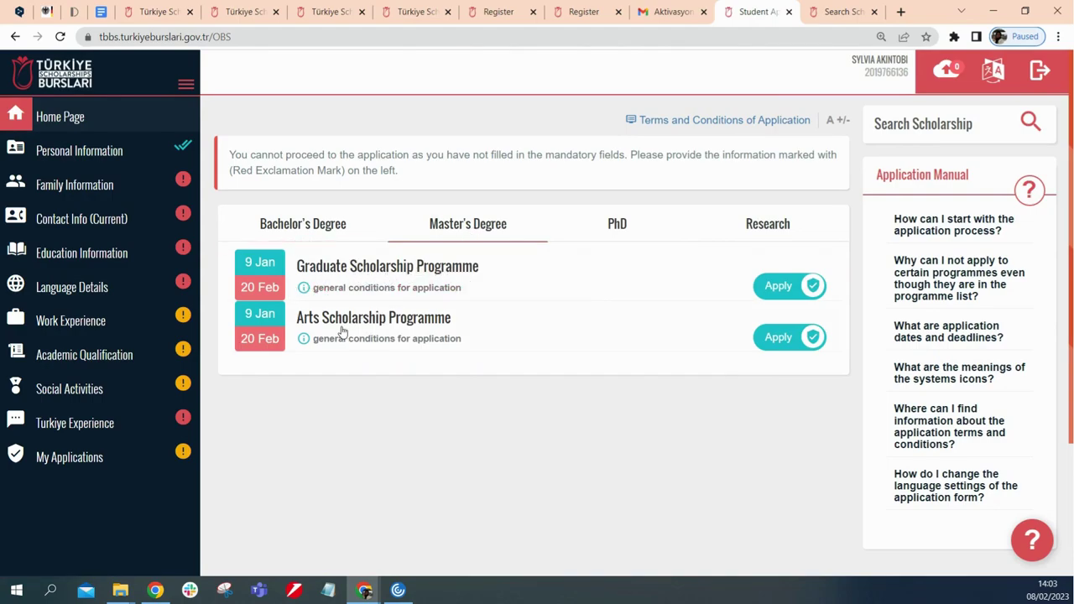
click(620, 225)
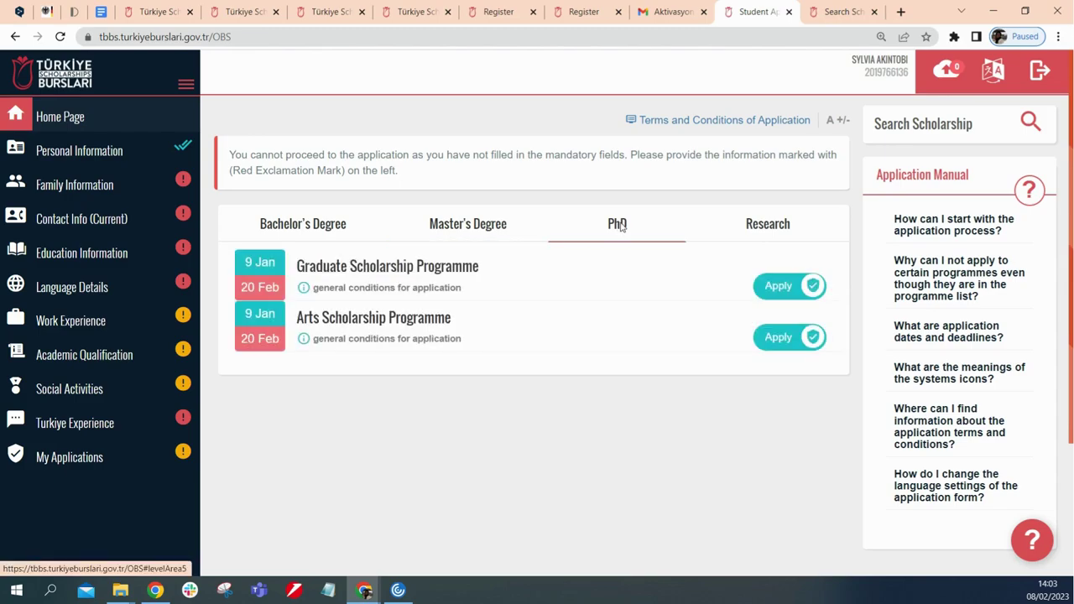
click(782, 238)
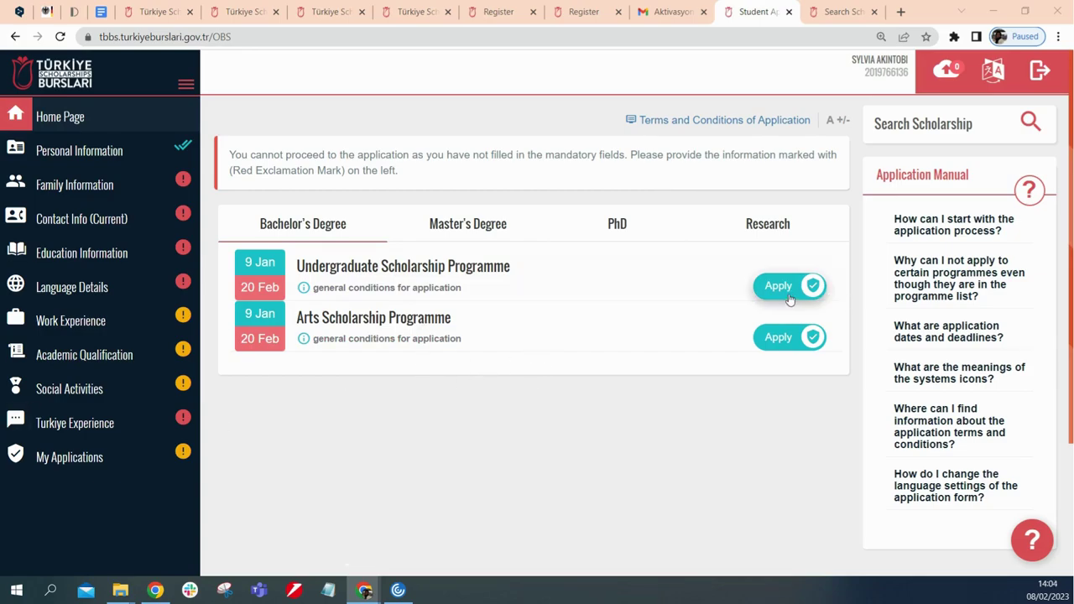
Apply to the Undergraduate Scholarship Programme and choose Add Now for the missing high school information
click(789, 292)
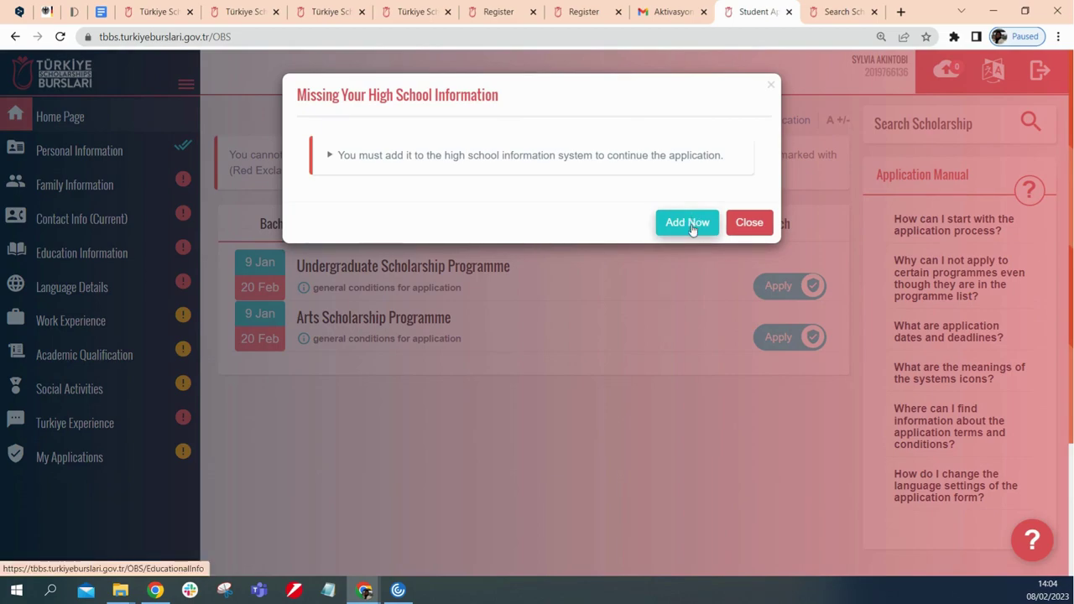
click(690, 224)
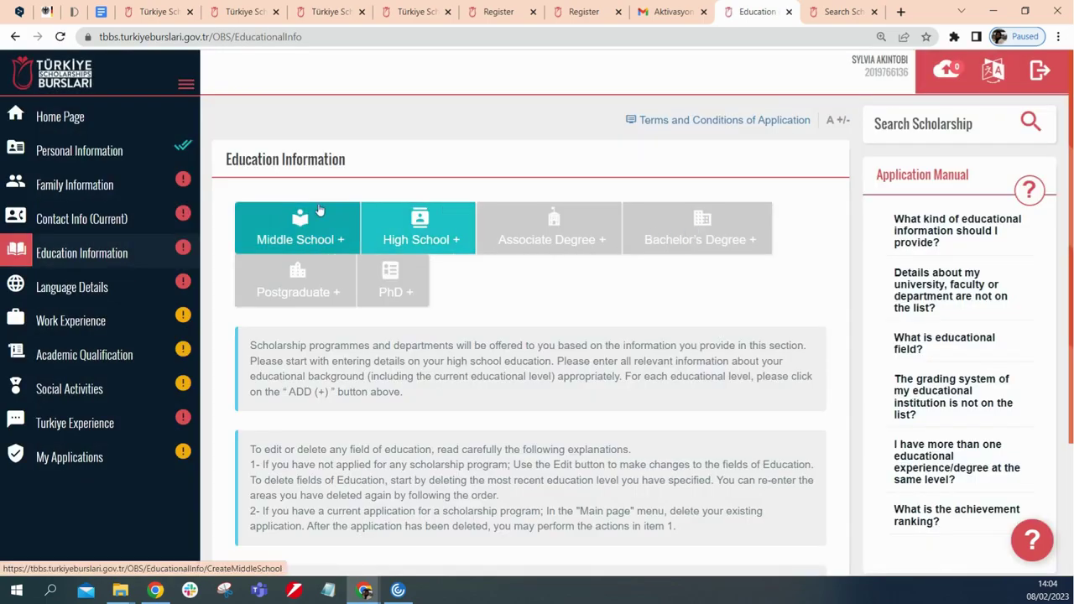
scroll(556, 470, down, 2)
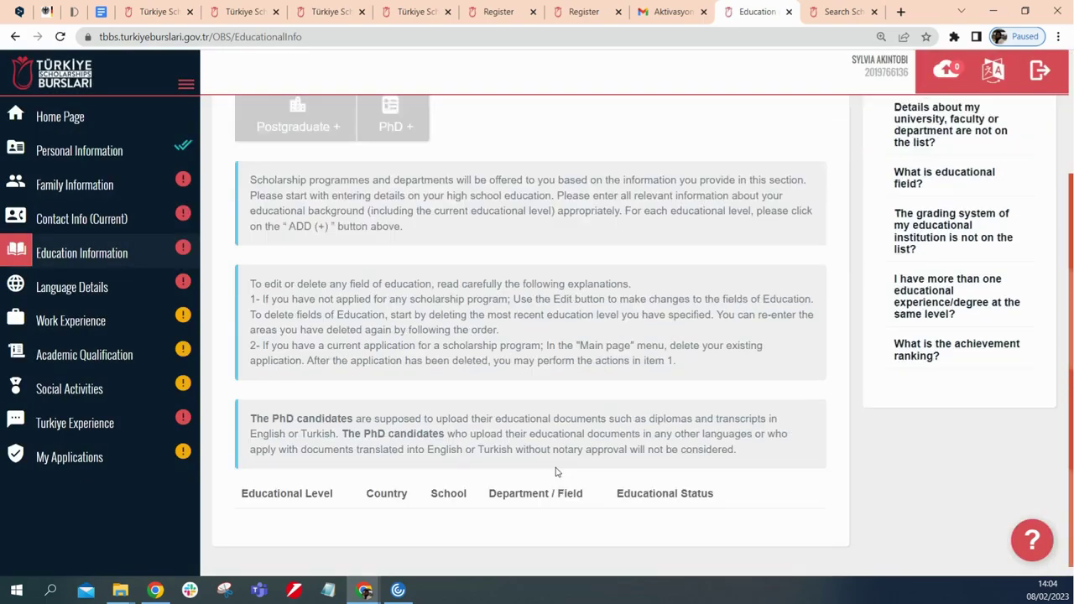
scroll(475, 432, up, 2)
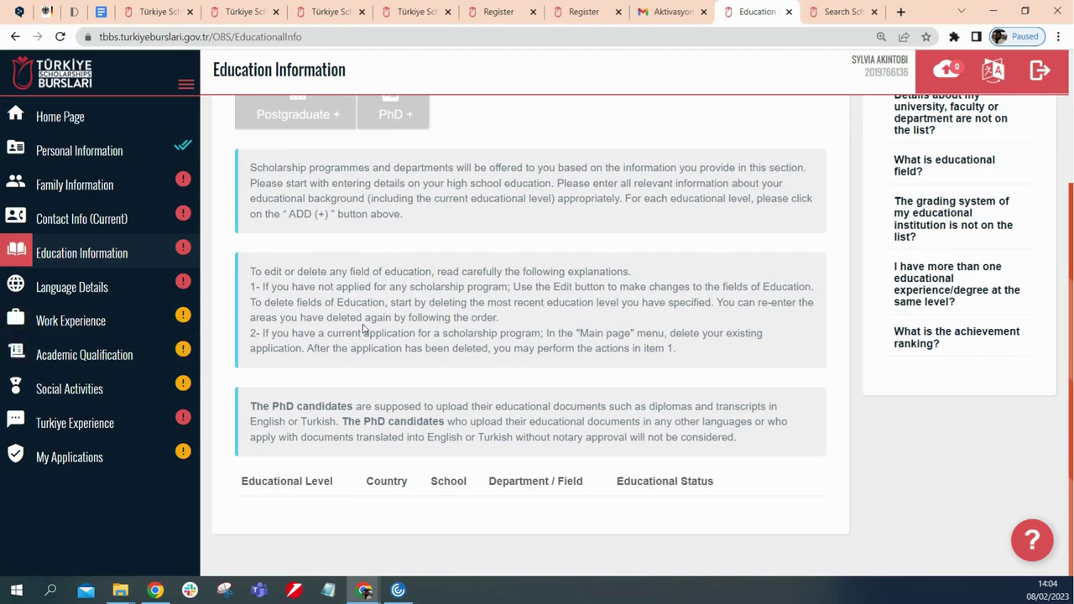
scroll(362, 329, up, 3)
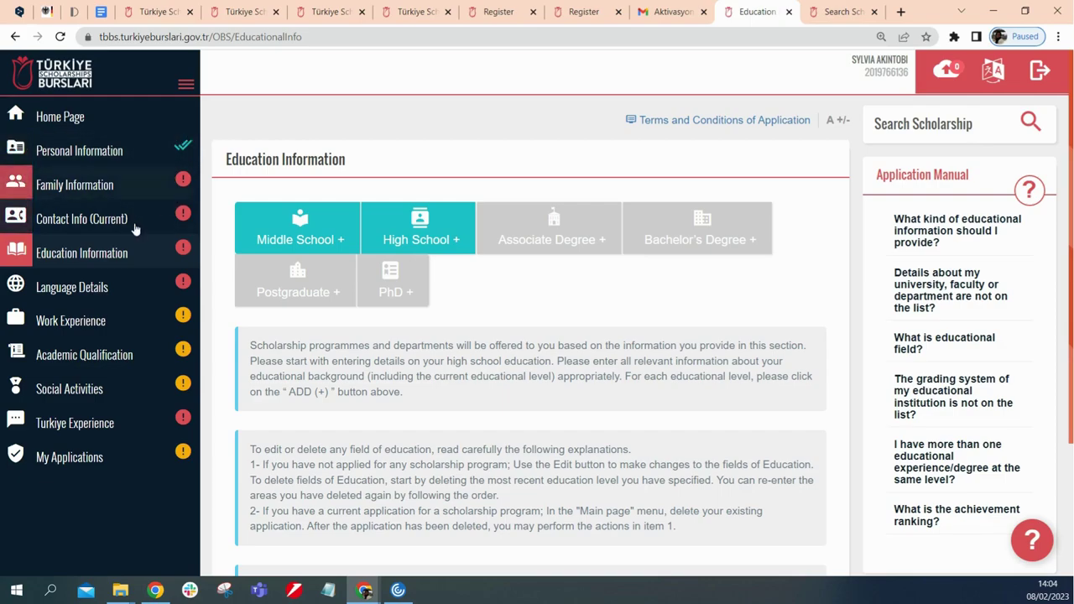
Go back to the applicant home page showing the Undergraduate and Arts programmes
click(70, 120)
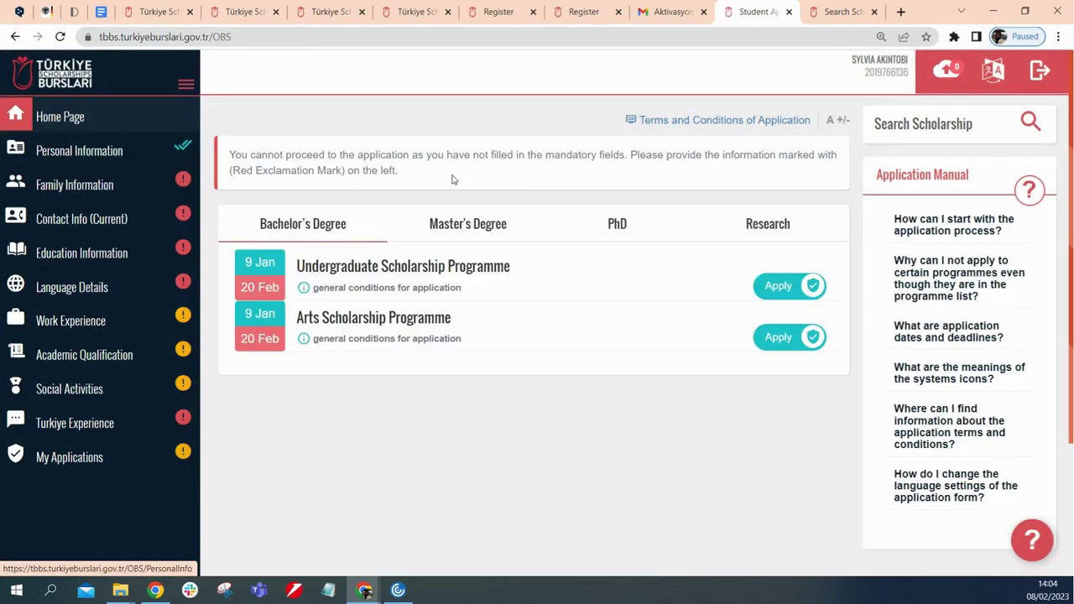